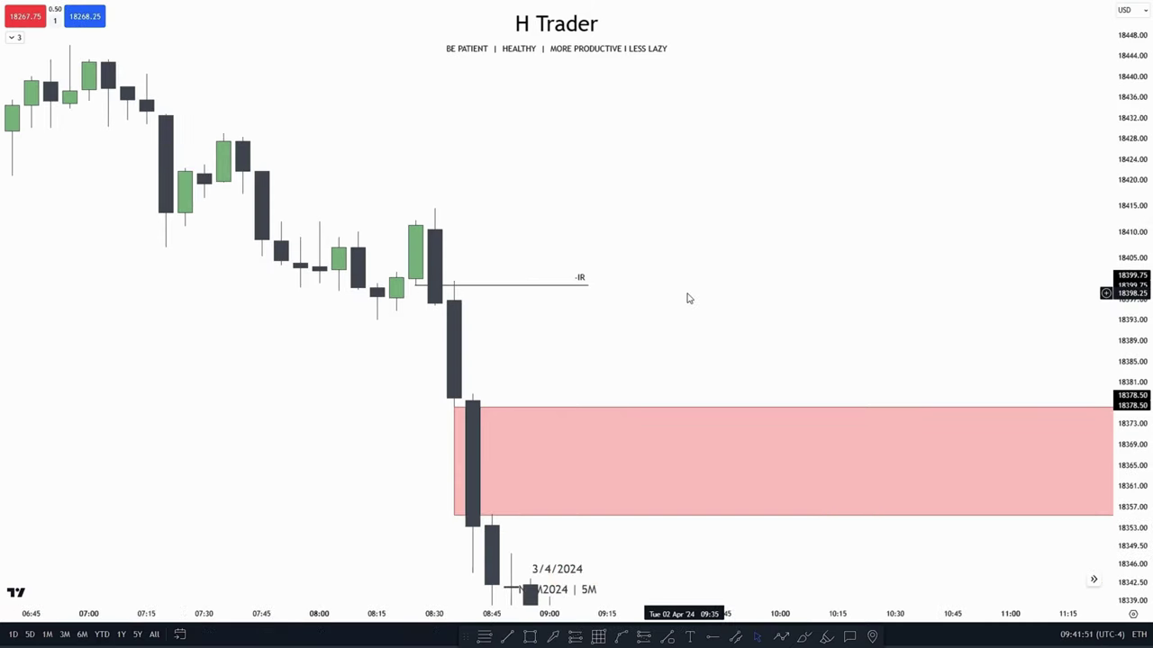
- Examine the -IR level, the sell-off through it and the red zone below on the 2 April five-minute chart
{"action": "left_click_drag", "start_coordinate": [1143, 345], "coordinate": [1144, 276]}
{"action": "left_click_drag", "start_coordinate": [775, 347], "coordinate": [818, 338]}
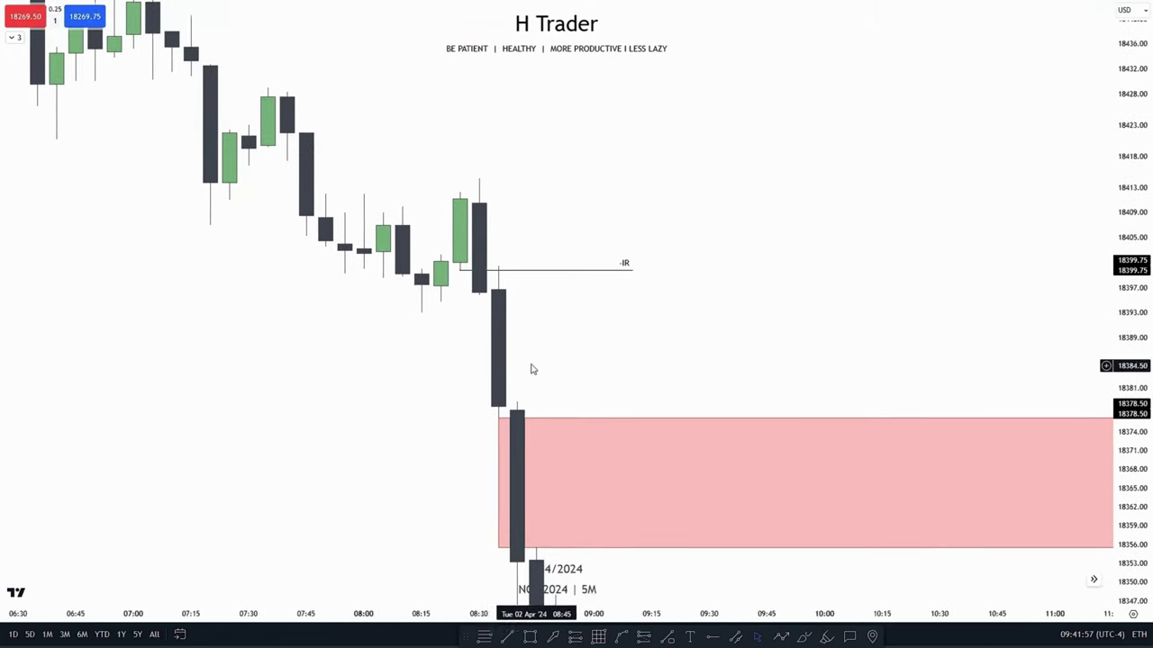
{"action": "left_click_drag", "start_coordinate": [651, 345], "coordinate": [636, 405]}
{"action": "left_click_drag", "start_coordinate": [1147, 387], "coordinate": [1146, 344]}
{"action": "left_click_drag", "start_coordinate": [665, 423], "coordinate": [688, 375]}
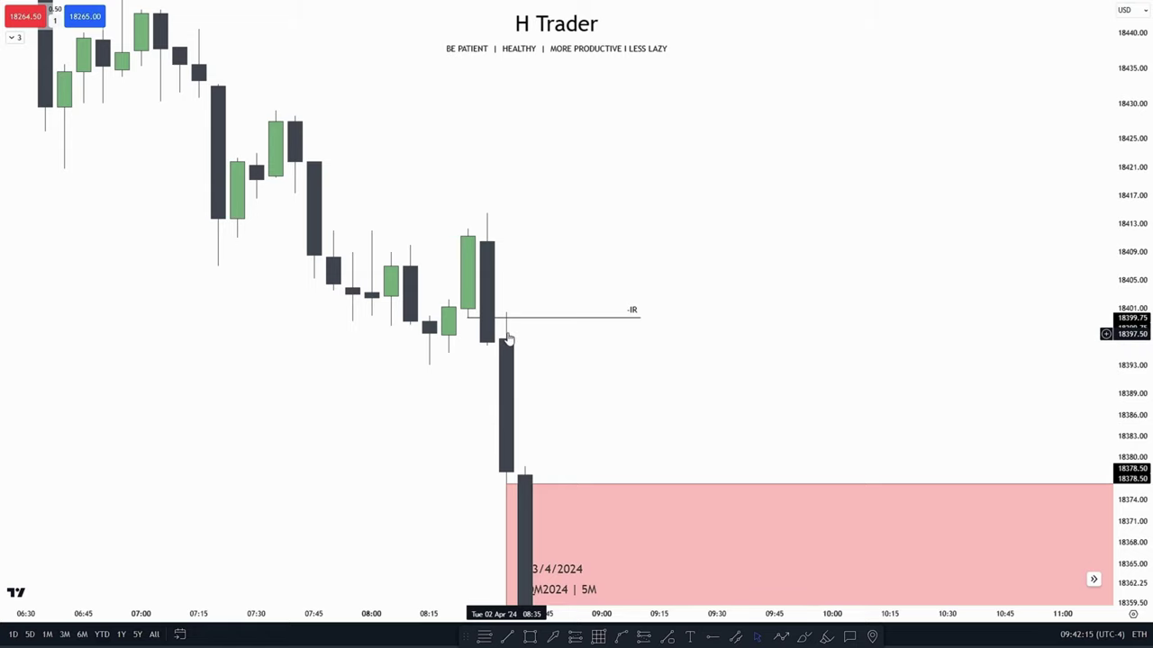
{"action": "left_click_drag", "start_coordinate": [509, 341], "coordinate": [527, 321]}
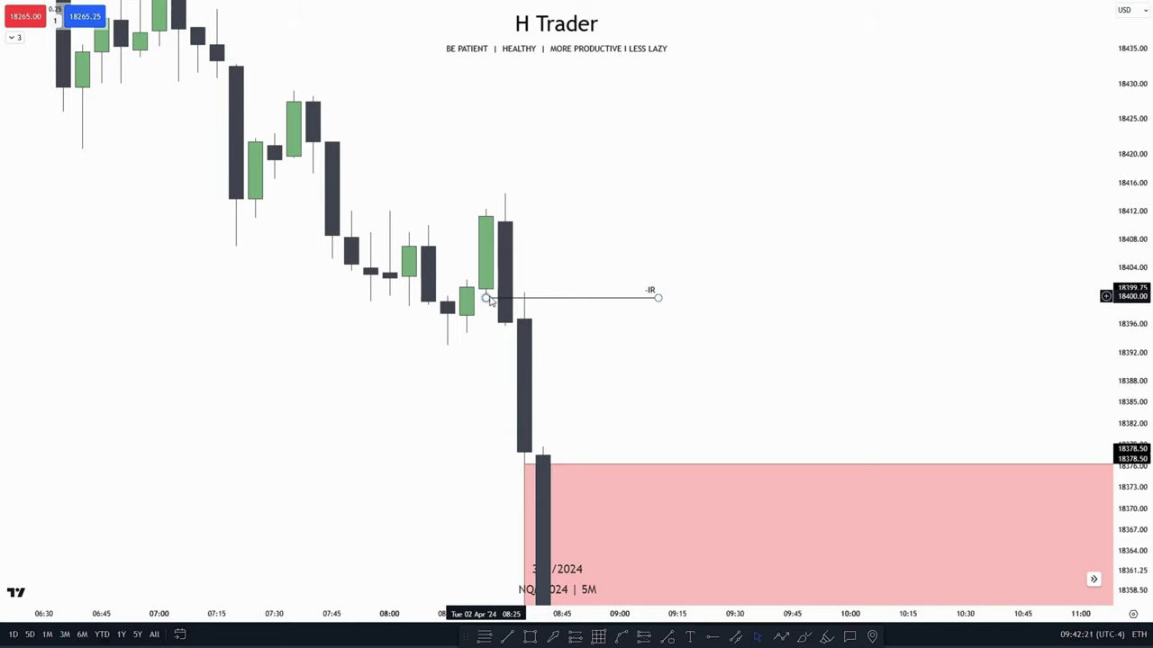
{"action": "left_click_drag", "start_coordinate": [589, 366], "coordinate": [594, 394]}
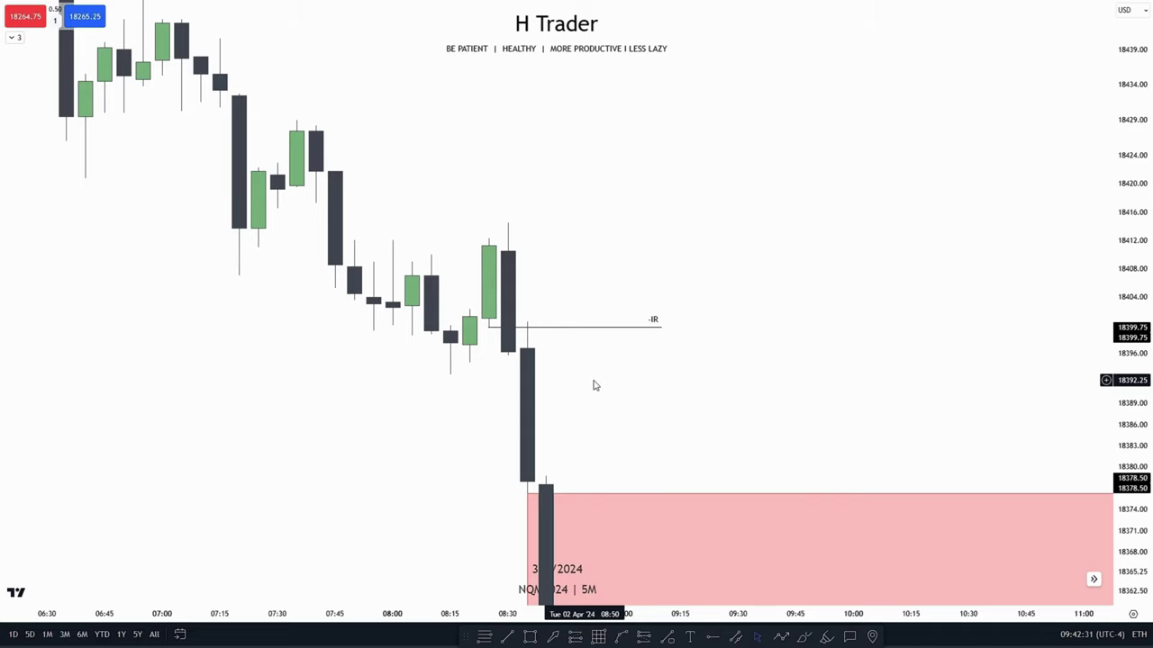
{"action": "mouse_move", "coordinate": [594, 375]}
{"action": "left_mouse_down"}
{"action": "mouse_move", "coordinate": [597, 340]}
{"action": "mouse_move", "coordinate": [599, 357]}
{"action": "left_mouse_up"}
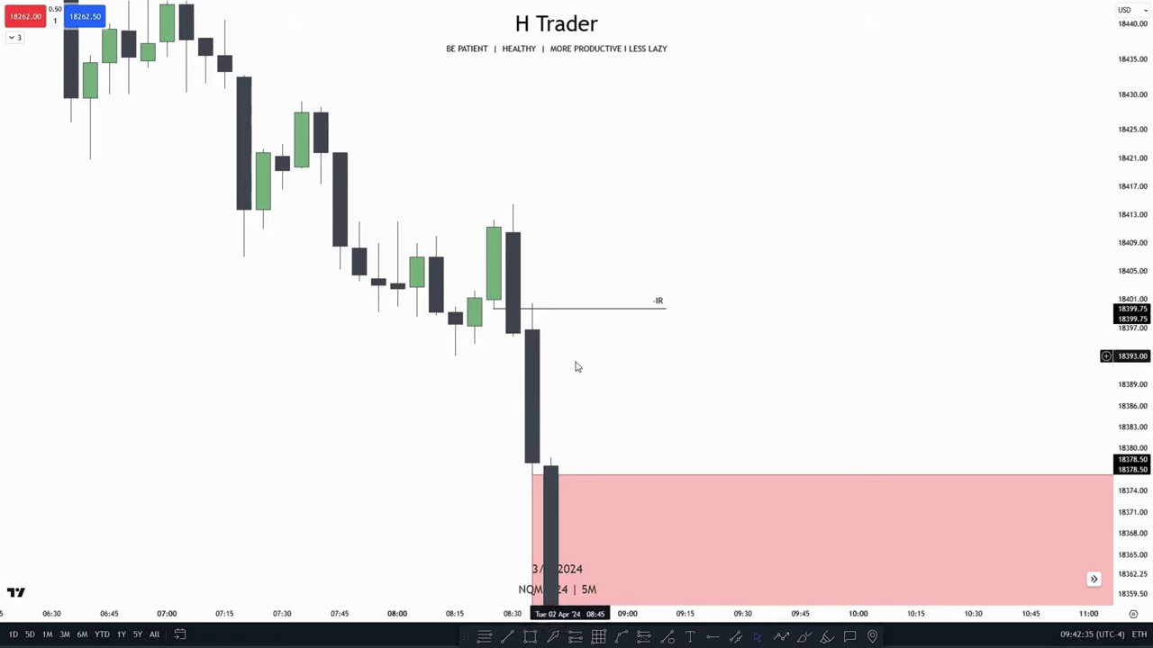
{"action": "left_click_drag", "start_coordinate": [612, 376], "coordinate": [643, 312]}
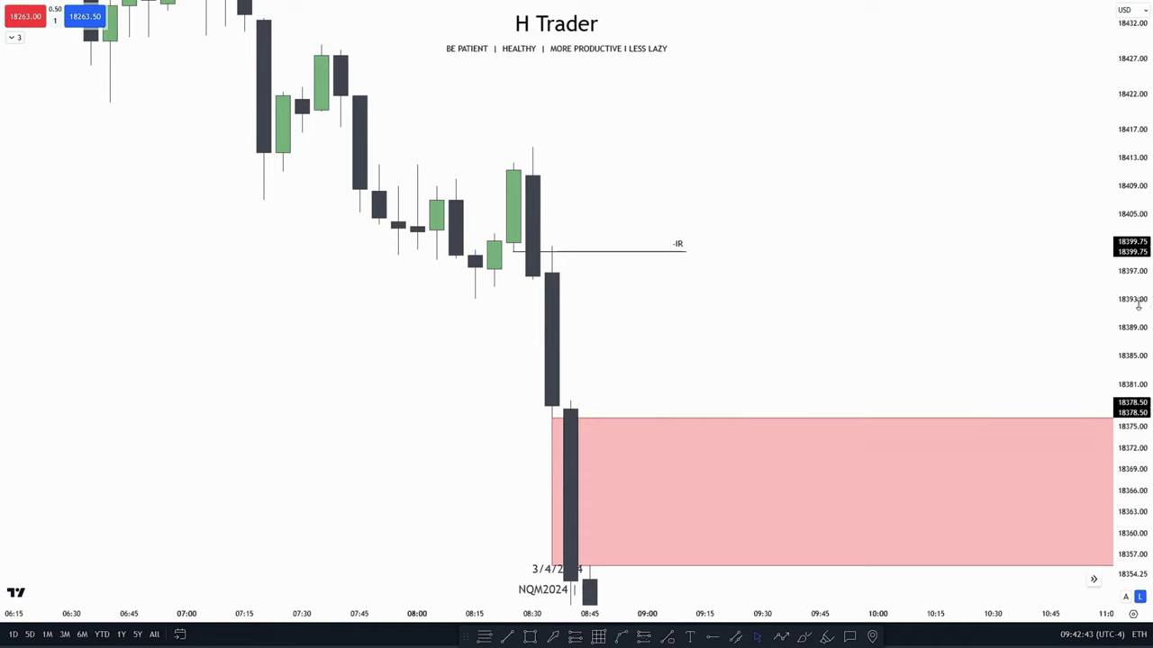
{"action": "left_click_drag", "start_coordinate": [1136, 306], "coordinate": [1117, 438]}
{"action": "left_click_drag", "start_coordinate": [935, 516], "coordinate": [945, 410]}
{"action": "left_click_drag", "start_coordinate": [1131, 439], "coordinate": [1131, 394]}
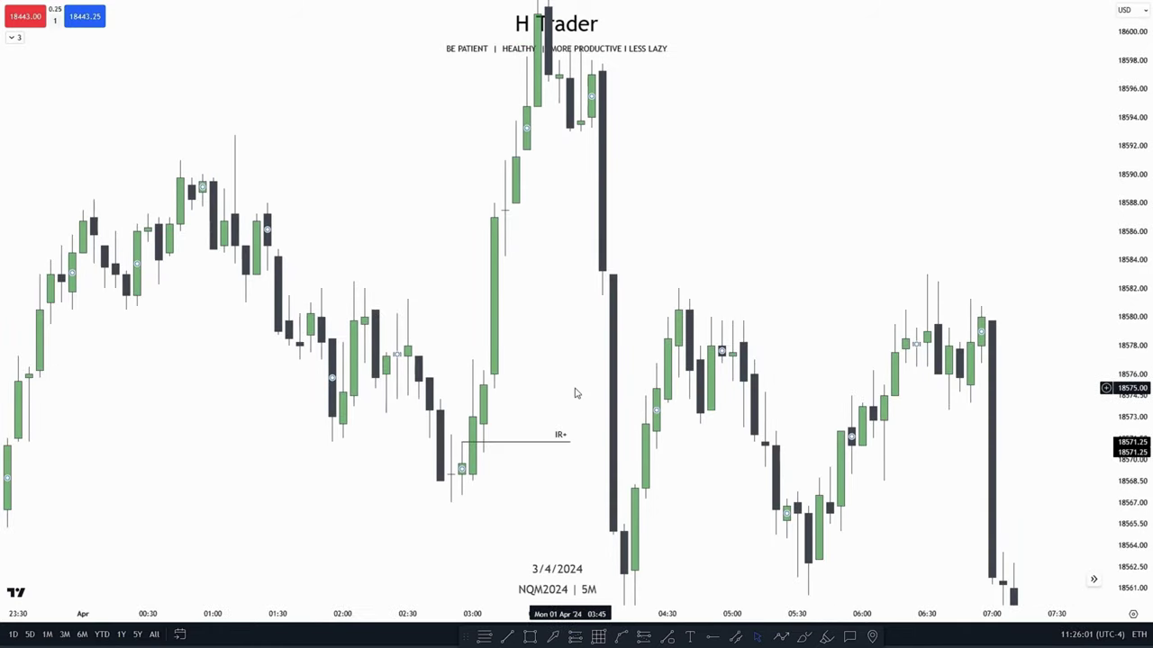
- Examine how the candles around 03:00 react to the IR+ level on the 1 April five-minute chart
{"action": "left_click_drag", "start_coordinate": [576, 383], "coordinate": [652, 306]}
{"action": "scroll", "coordinate": [654, 307], "scroll_direction": "up", "scroll_amount": 2}
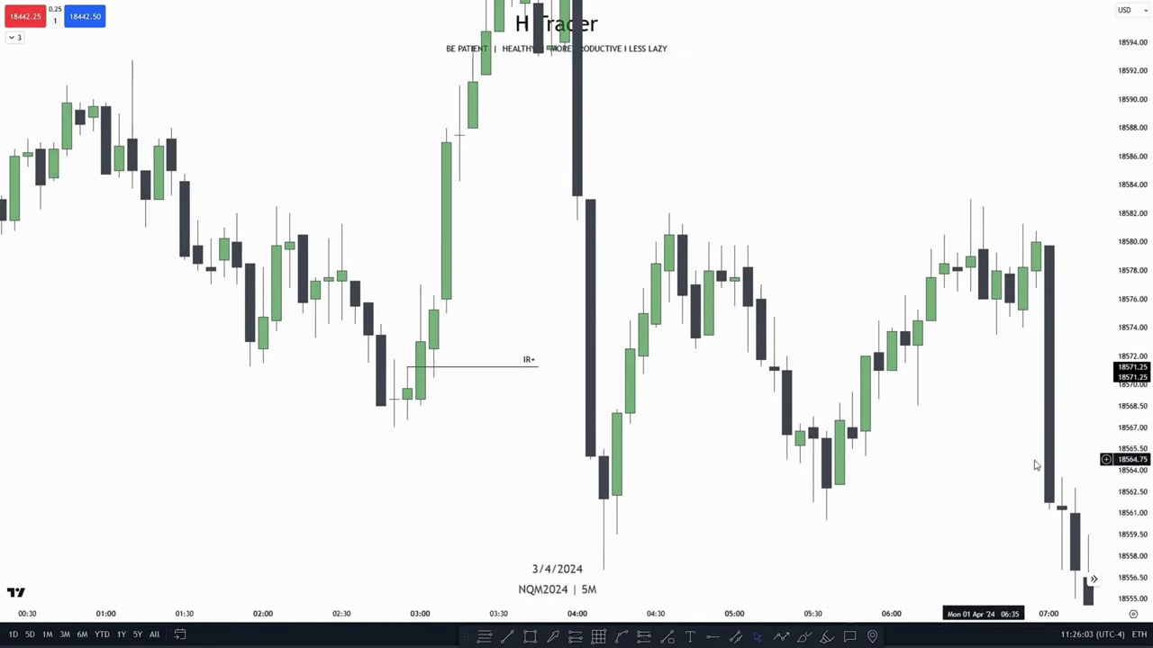
{"action": "left_click_drag", "start_coordinate": [1131, 457], "coordinate": [1132, 390]}
{"action": "left_click_drag", "start_coordinate": [475, 493], "coordinate": [538, 473]}
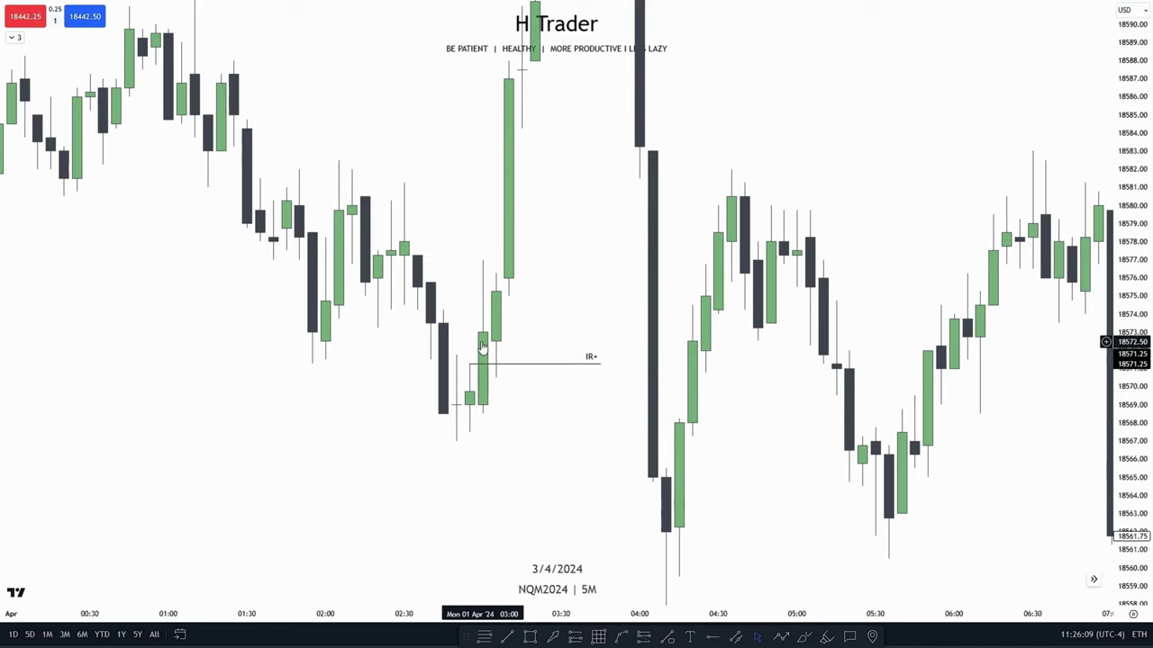
{"action": "scroll", "coordinate": [507, 327], "scroll_direction": "right", "scroll_amount": 2}
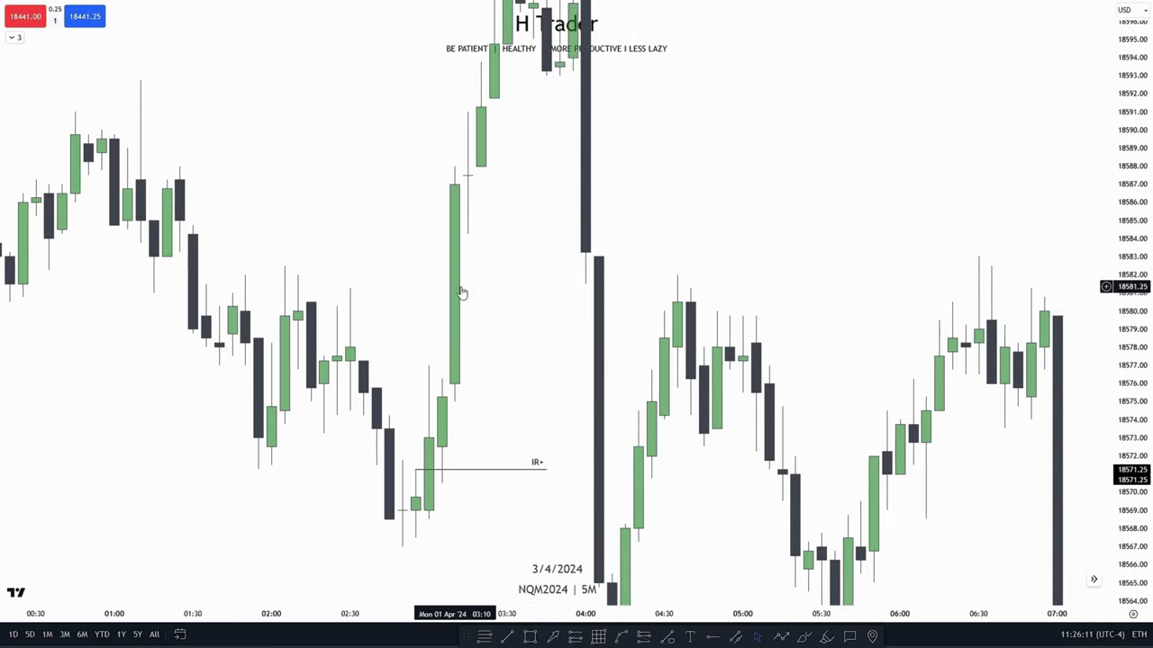
{"action": "scroll", "coordinate": [535, 321], "scroll_direction": "left", "scroll_amount": 2}
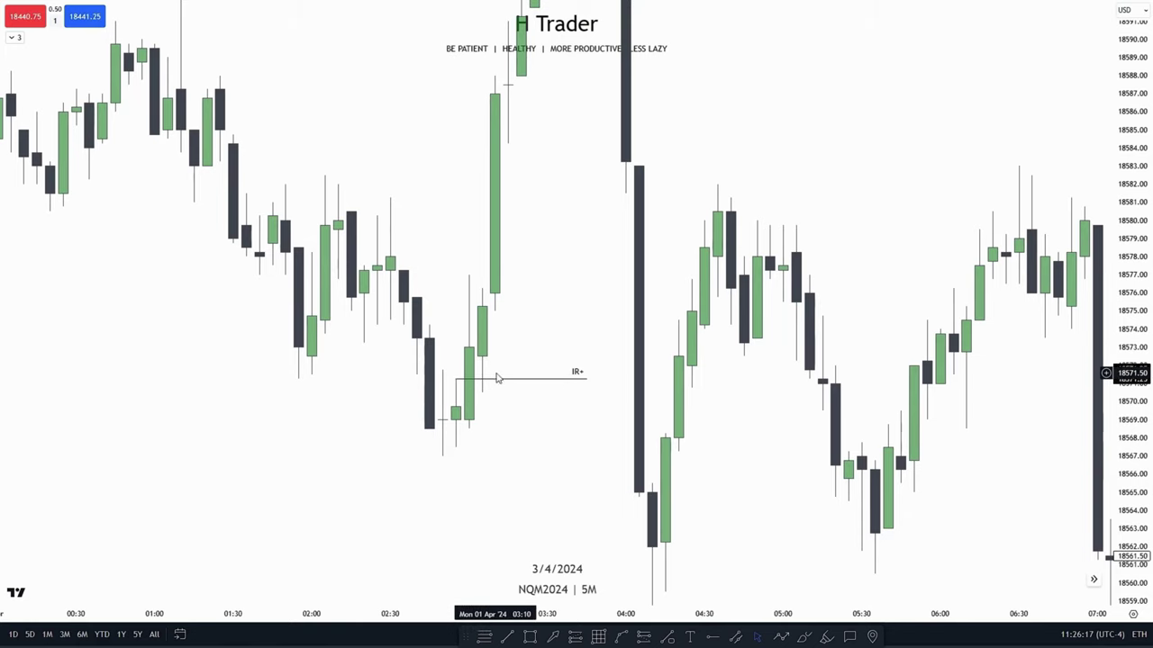
- Draw a Fibonacci retracement from 18569.75 to 18571.25 at the 02:55 candle, and delete it
{"action": "left_click", "coordinate": [485, 636]}
{"action": "left_click", "coordinate": [455, 410]}
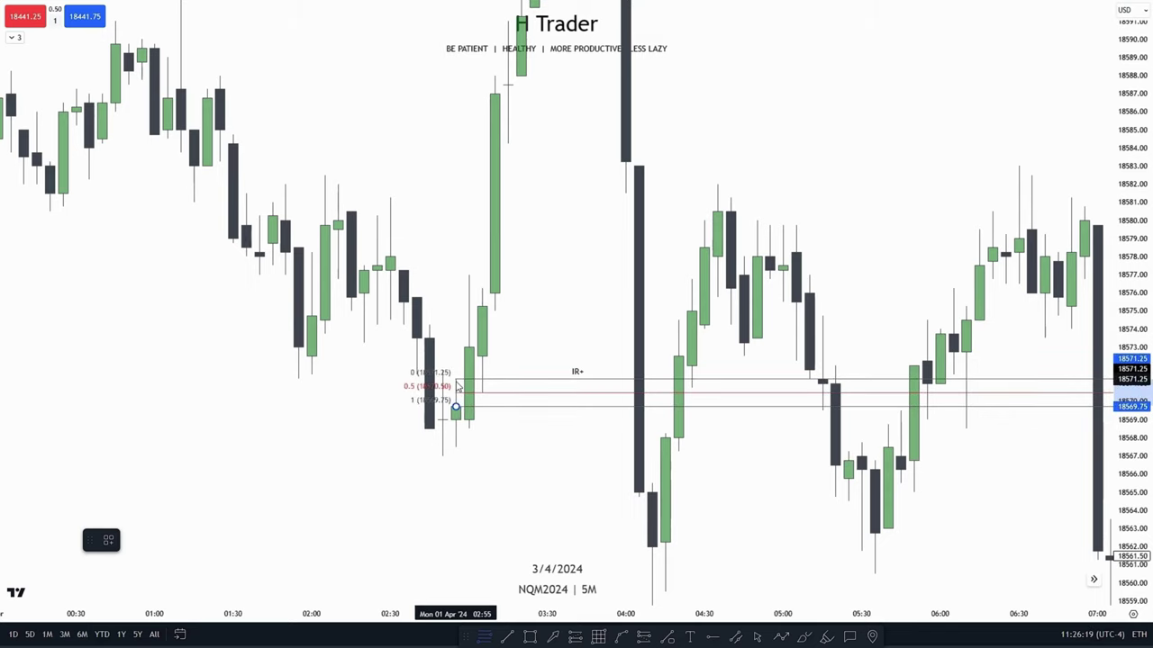
{"action": "left_click", "coordinate": [455, 380]}
{"action": "left_click", "coordinate": [515, 452]}
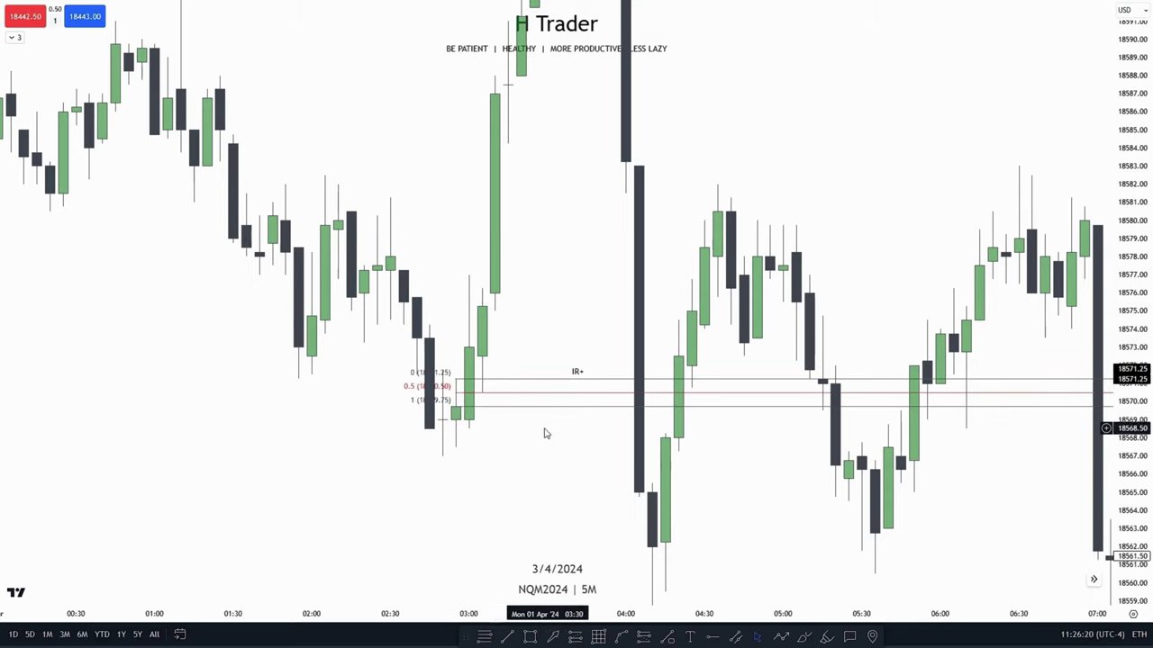
{"action": "left_click", "coordinate": [487, 399]}
{"action": "key", "text": "Delete"}
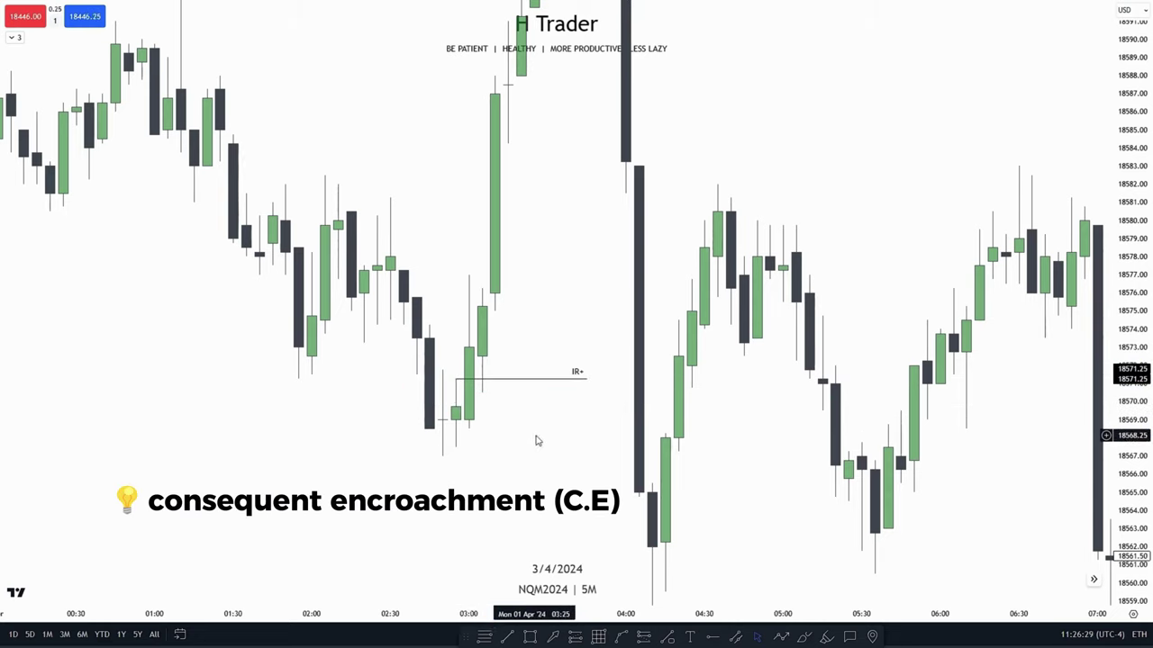
{"action": "left_click_drag", "start_coordinate": [535, 438], "coordinate": [535, 533]}
{"action": "left_click_drag", "start_coordinate": [560, 347], "coordinate": [585, 413]}
{"action": "left_click_drag", "start_coordinate": [1117, 302], "coordinate": [1115, 354]}
{"action": "left_click_drag", "start_coordinate": [586, 373], "coordinate": [595, 360]}
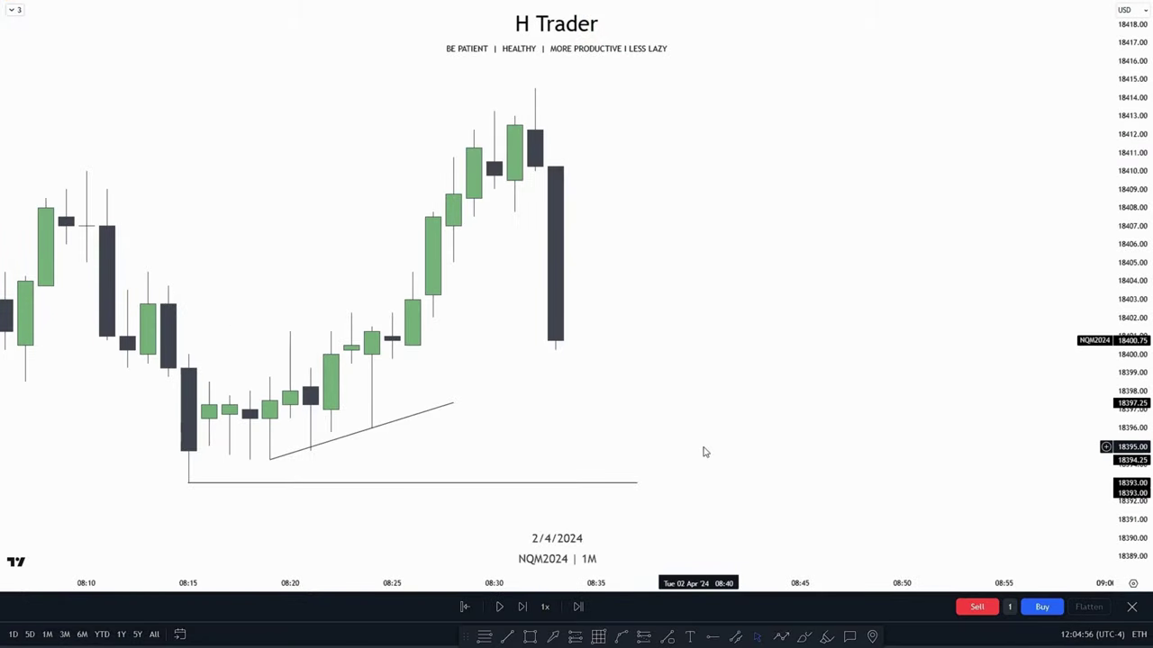
- Mark the price gap of the 08:26–08:28 rally with a rectangle from 18404.50 to 18405.00, extended to 08:55
{"action": "left_click_drag", "start_coordinate": [1127, 432], "coordinate": [1128, 410]}
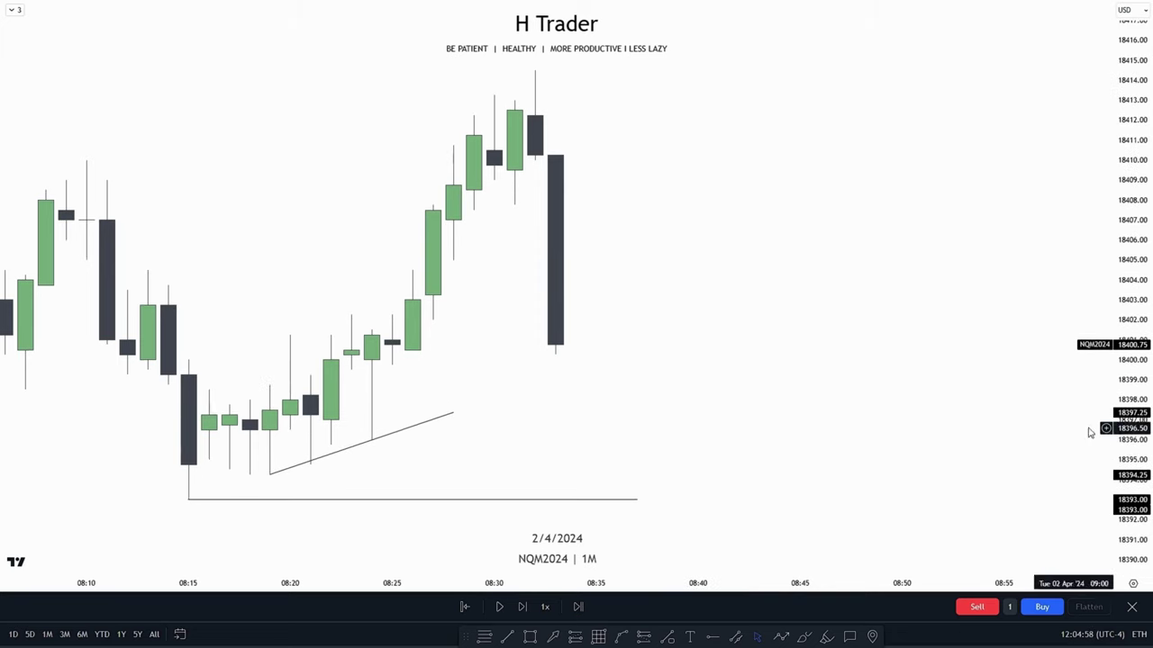
{"action": "scroll", "coordinate": [756, 421], "scroll_direction": "down", "scroll_amount": 3}
{"action": "left_click_drag", "start_coordinate": [753, 410], "coordinate": [603, 398]}
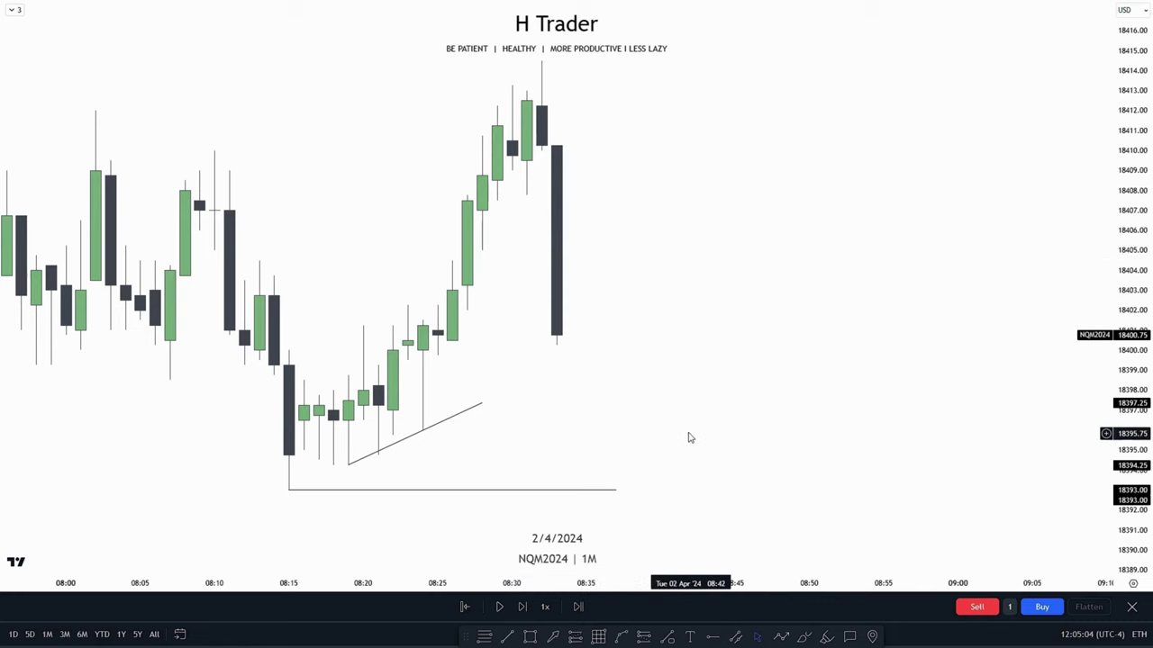
{"action": "mouse_move", "coordinate": [667, 407]}
{"action": "left_mouse_down"}
{"action": "mouse_move", "coordinate": [654, 407]}
{"action": "mouse_move", "coordinate": [656, 423]}
{"action": "left_mouse_up"}
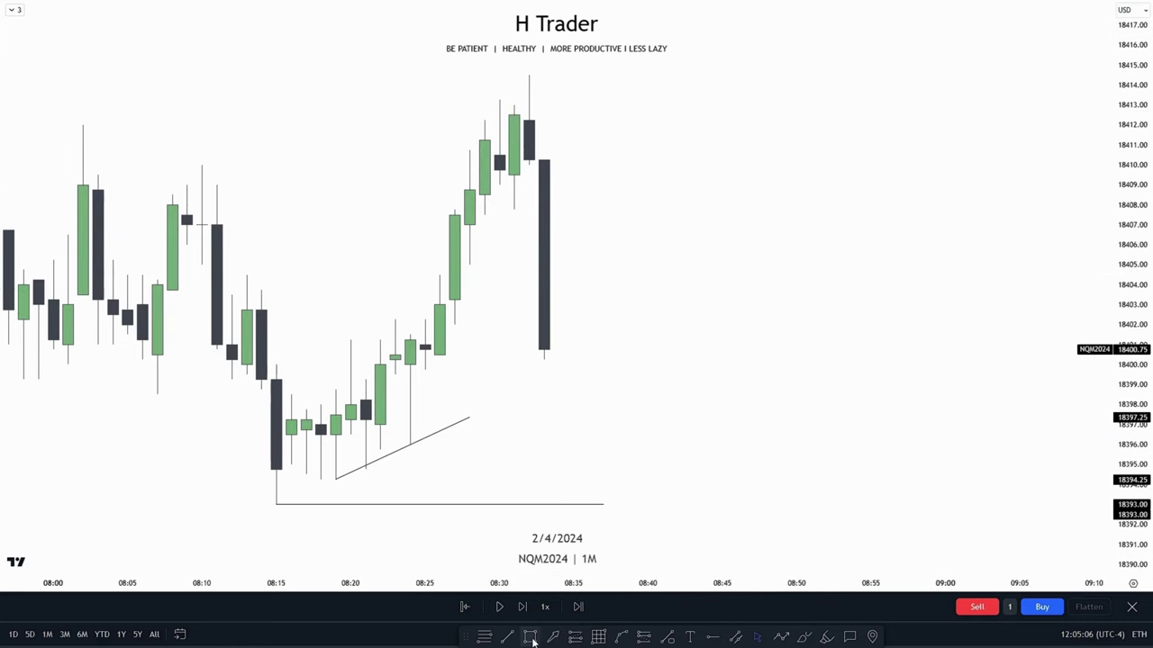
{"action": "left_click", "coordinate": [531, 636]}
{"action": "left_click_drag", "start_coordinate": [441, 271], "coordinate": [871, 271]}
{"action": "left_click", "coordinate": [869, 270]}
- Place a short position at the 08:33 candle's close with entry 18400.75 and stop 18406.25
{"action": "left_click_drag", "start_coordinate": [676, 412], "coordinate": [695, 263]}
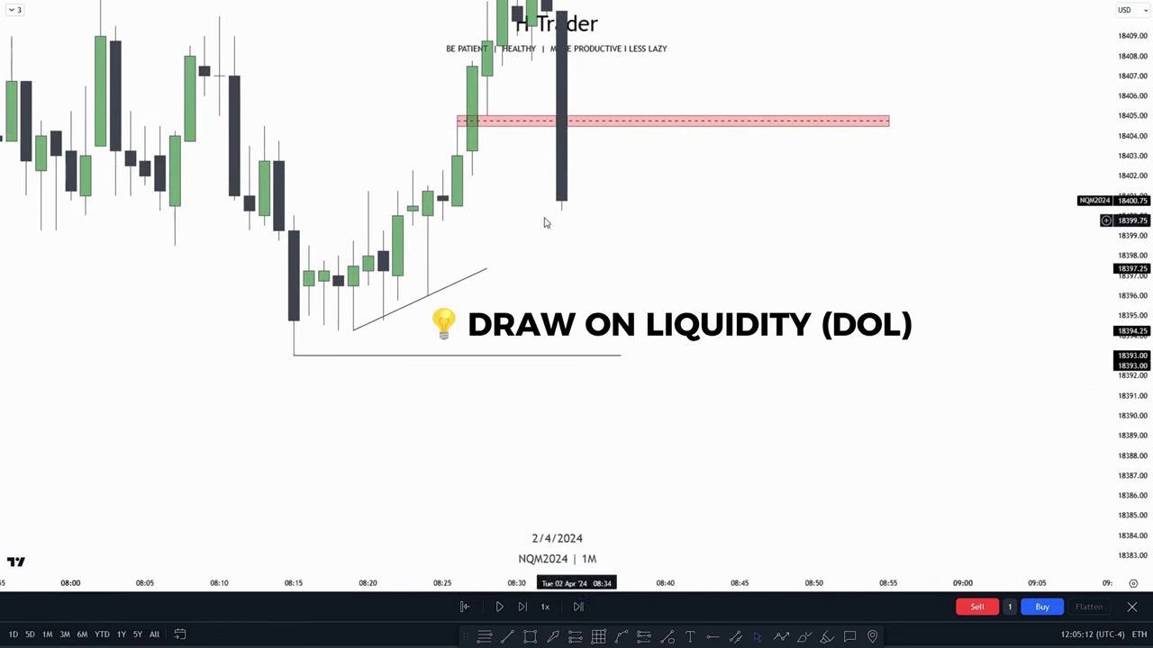
{"action": "left_click_drag", "start_coordinate": [849, 275], "coordinate": [846, 481]}
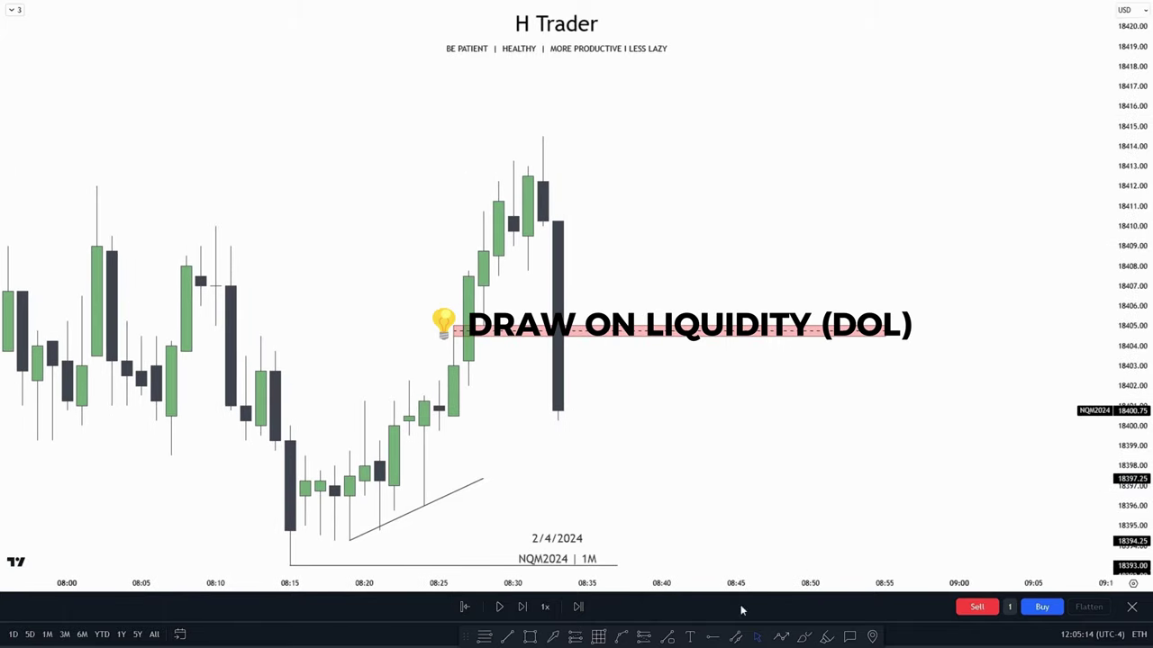
{"action": "left_click", "coordinate": [649, 637]}
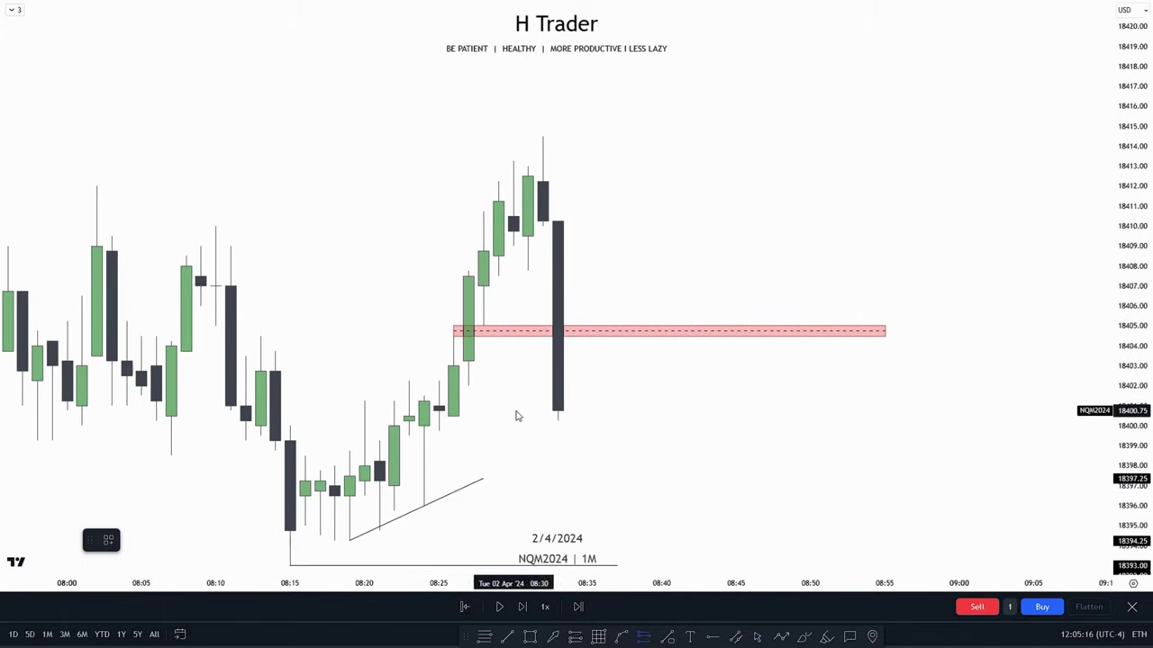
{"action": "left_click", "coordinate": [558, 411]}
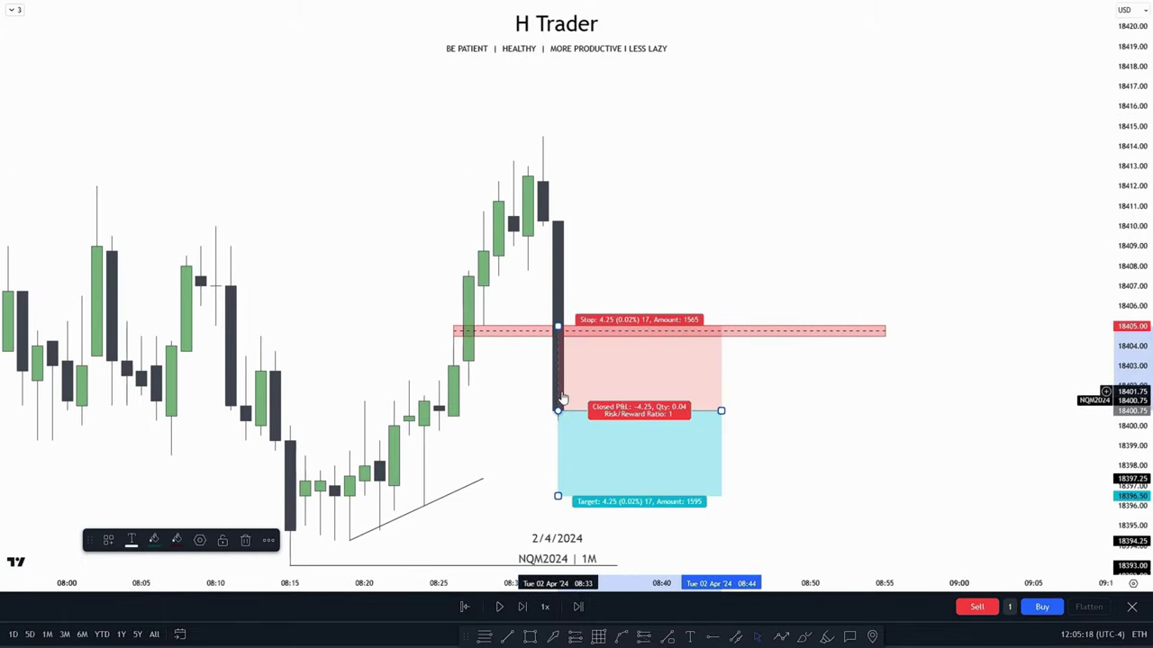
{"action": "left_click", "coordinate": [543, 360]}
{"action": "left_click_drag", "start_coordinate": [556, 326], "coordinate": [557, 301]}
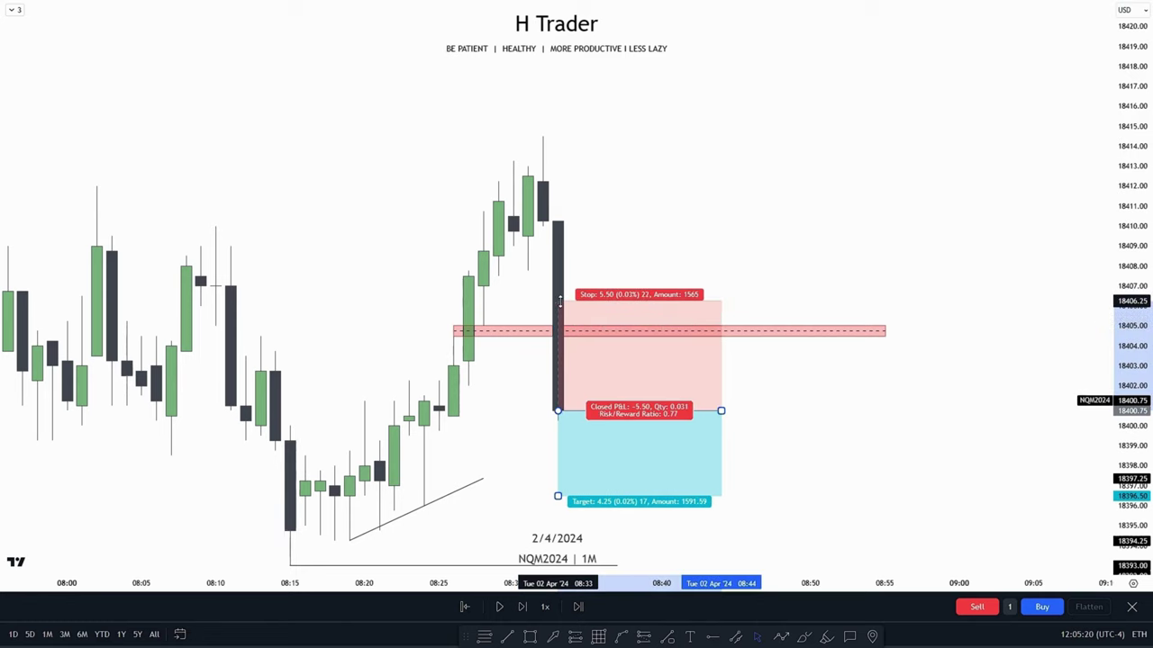
- Extend the short position's target below the horizontal low line to 18389.50
{"action": "left_click_drag", "start_coordinate": [874, 432], "coordinate": [873, 408]}
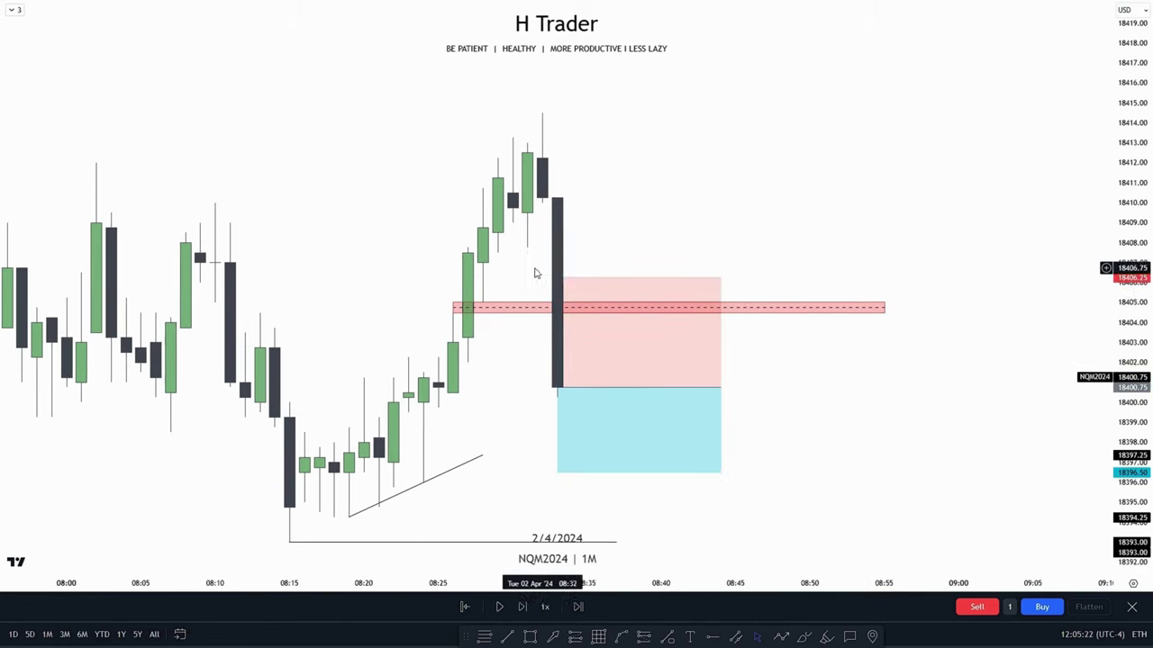
{"action": "left_click_drag", "start_coordinate": [557, 512], "coordinate": [511, 371]}
{"action": "left_click_drag", "start_coordinate": [510, 331], "coordinate": [243, 400]}
{"action": "left_click_drag", "start_coordinate": [723, 317], "coordinate": [728, 325]}
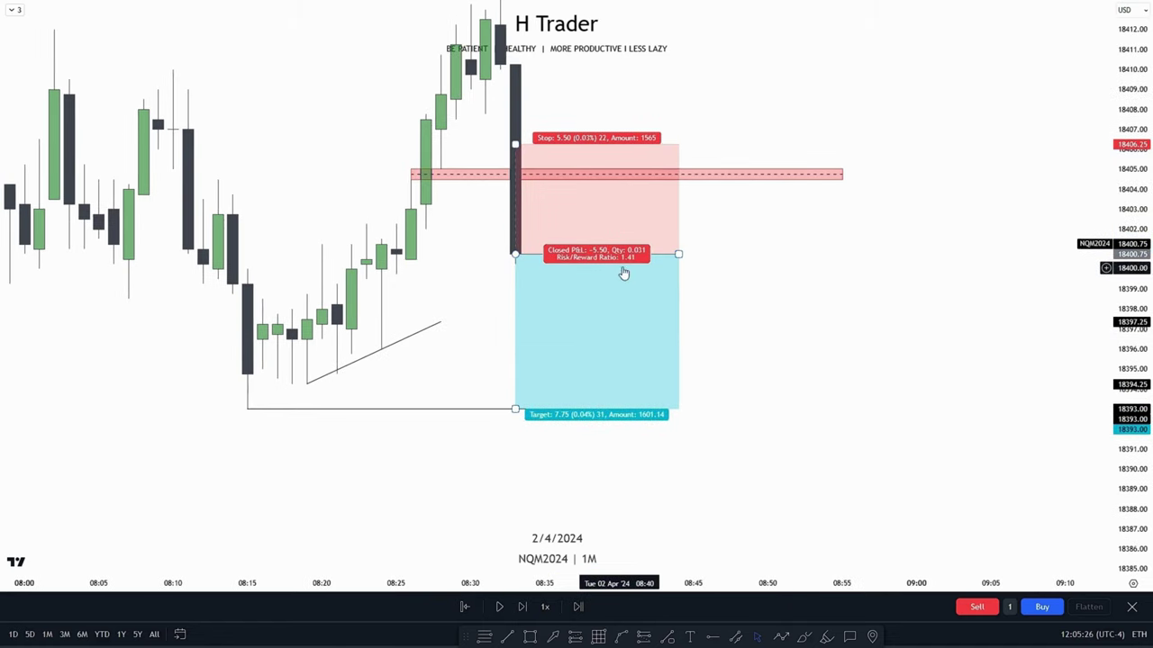
{"action": "left_click_drag", "start_coordinate": [514, 409], "coordinate": [482, 478]}
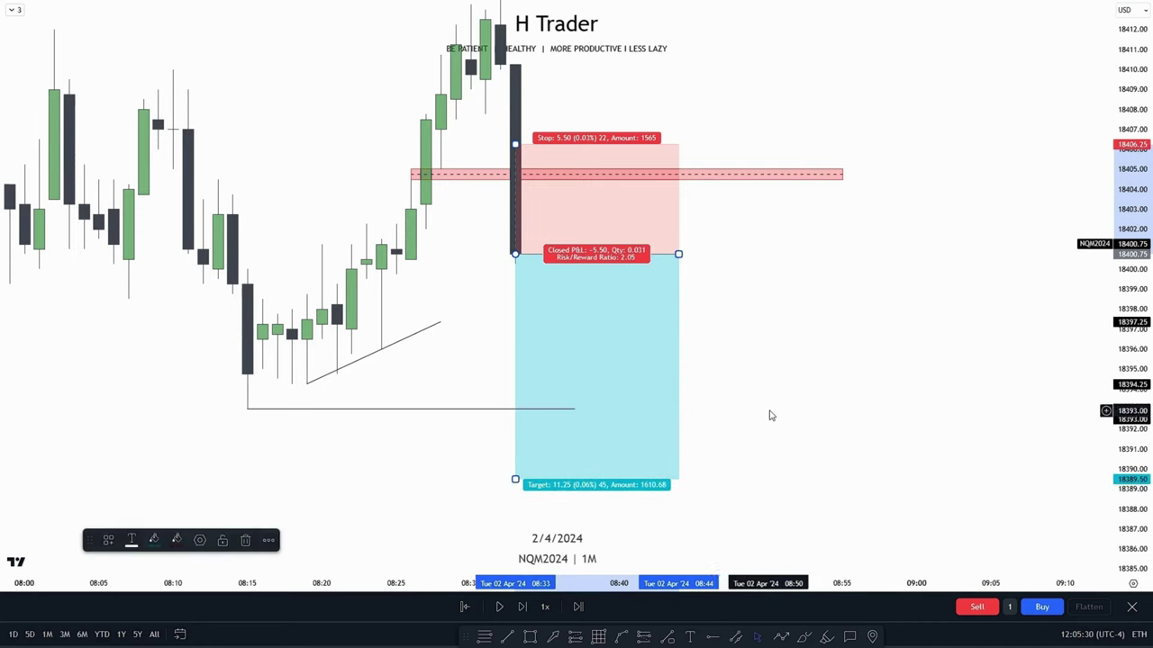
- Draw a horizontal trend line at 18400.25 from the low of the 08:33 candle to about 08:50
{"action": "left_click_drag", "start_coordinate": [770, 401], "coordinate": [808, 461]}
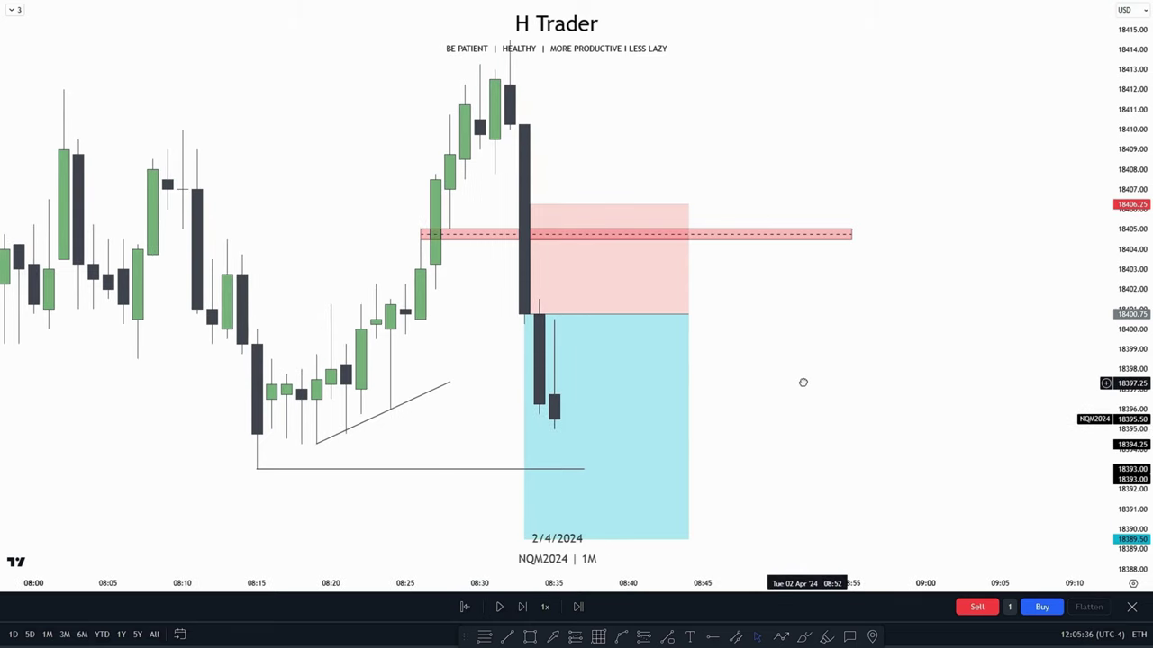
{"action": "left_click_drag", "start_coordinate": [801, 381], "coordinate": [771, 393]}
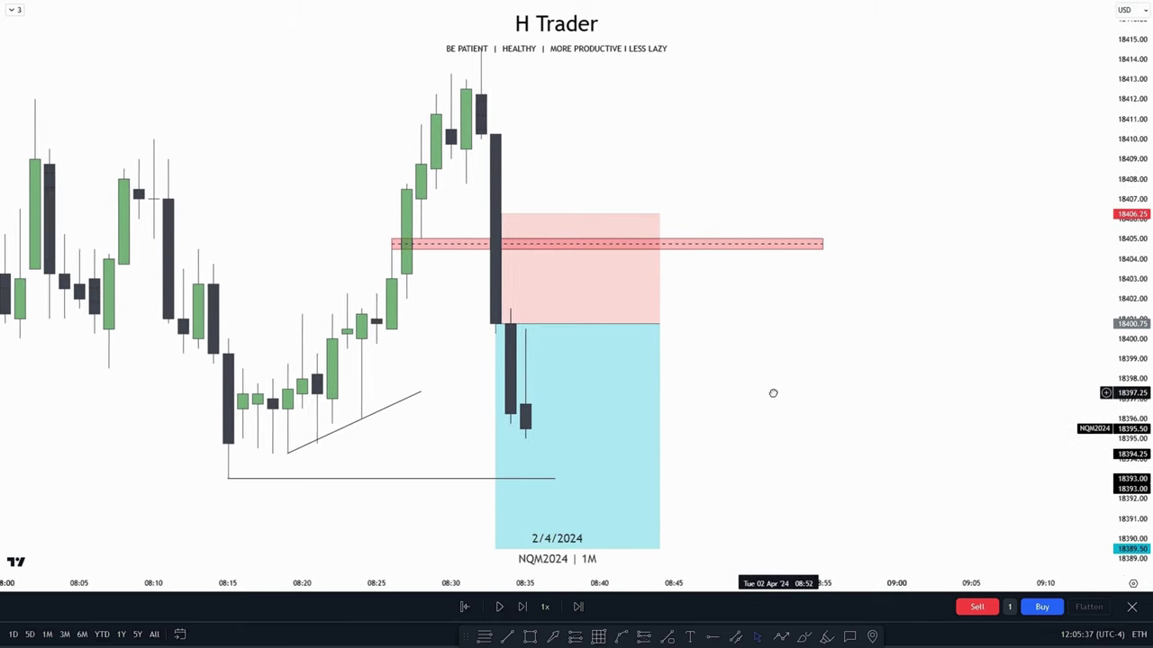
{"action": "left_click", "coordinate": [509, 636]}
{"action": "left_click", "coordinate": [489, 334]}
{"action": "left_click", "coordinate": [744, 377]}
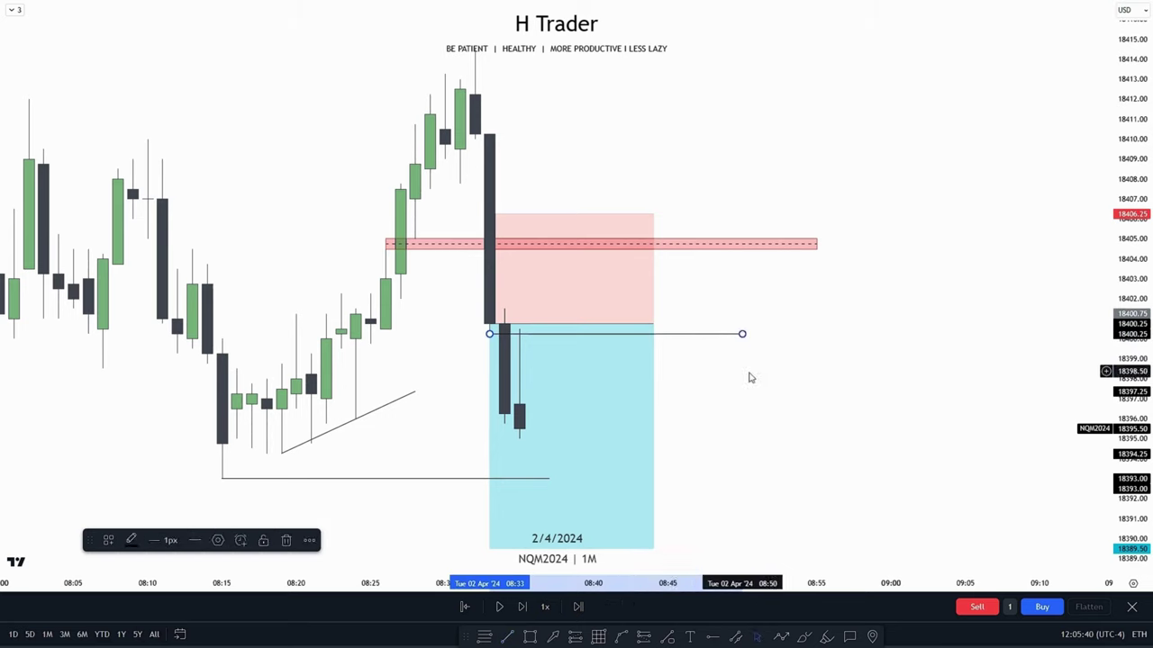
- Examine how the candles after 08:33 react to the new line and progress towards the short position's target
{"action": "left_click_drag", "start_coordinate": [778, 424], "coordinate": [805, 381]}
{"action": "left_click_drag", "start_coordinate": [762, 433], "coordinate": [734, 464]}
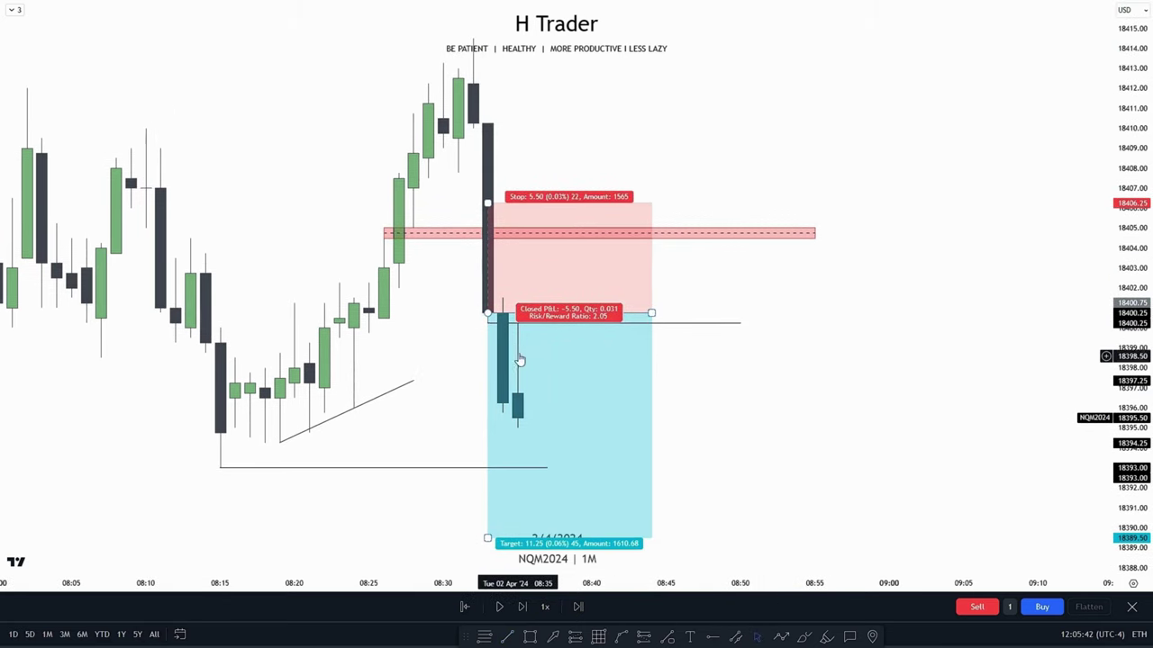
{"action": "left_click_drag", "start_coordinate": [809, 418], "coordinate": [810, 412]}
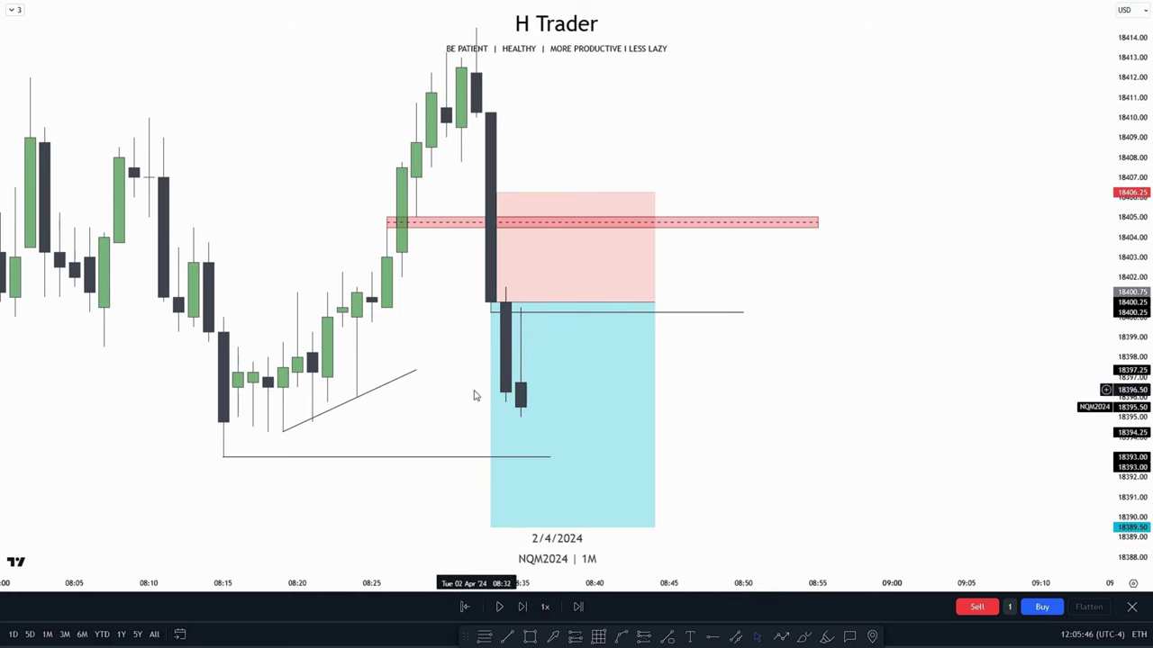
{"action": "left_click", "coordinate": [489, 313]}
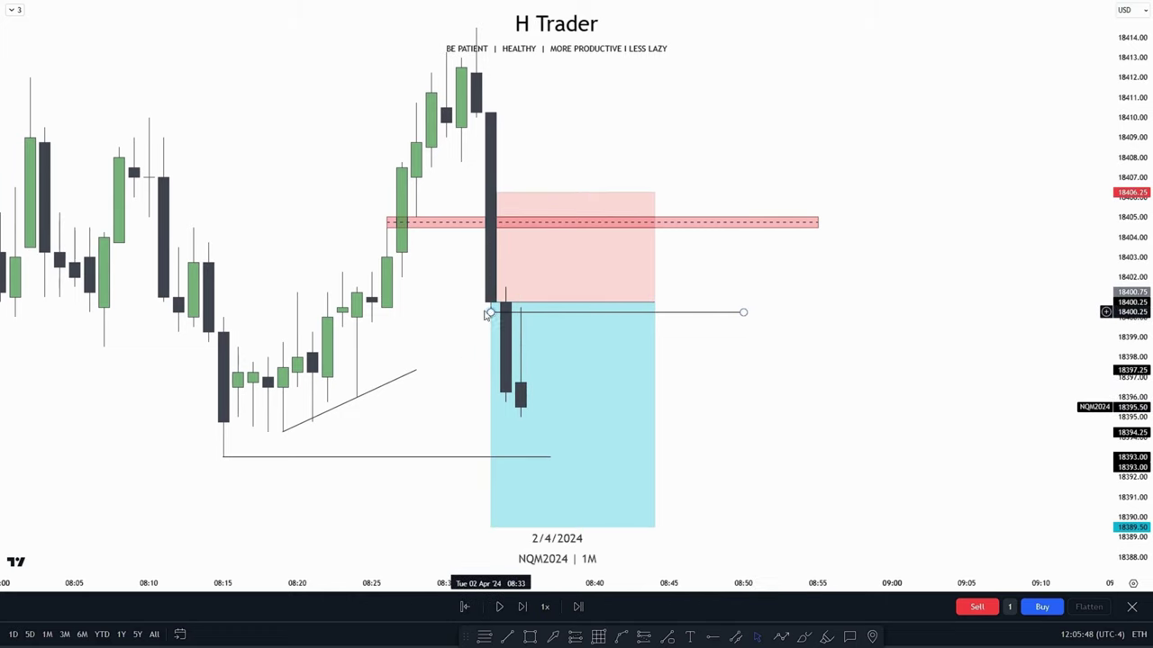
{"action": "left_click", "coordinate": [520, 319]}
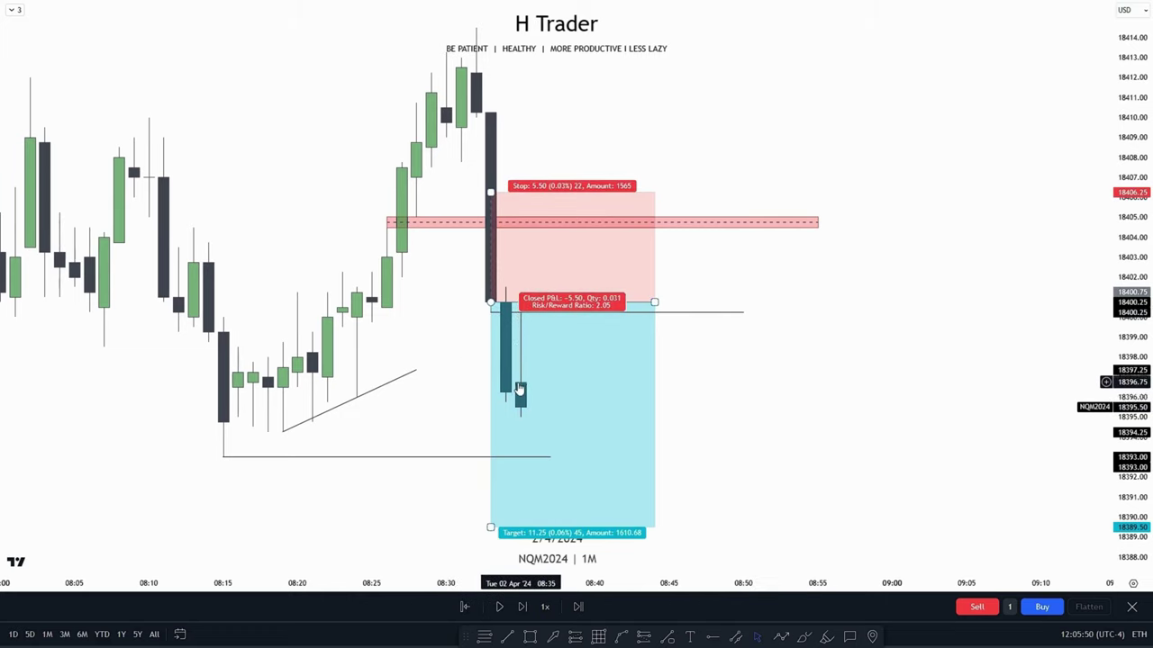
{"action": "left_click_drag", "start_coordinate": [785, 389], "coordinate": [828, 422]}
{"action": "left_click", "coordinate": [625, 334]}
{"action": "left_click_drag", "start_coordinate": [1131, 402], "coordinate": [1127, 388]}
{"action": "left_click_drag", "start_coordinate": [766, 436], "coordinate": [857, 387]}
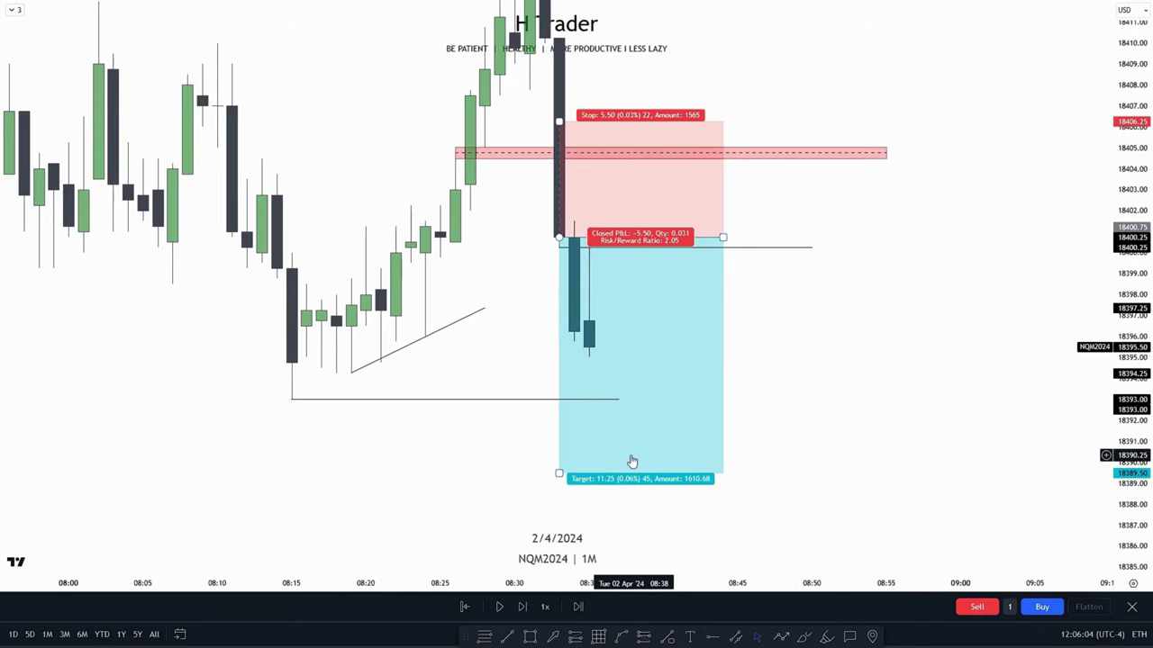
{"action": "left_click_drag", "start_coordinate": [1132, 432], "coordinate": [1132, 446]}
{"action": "left_click_drag", "start_coordinate": [916, 377], "coordinate": [870, 411]}
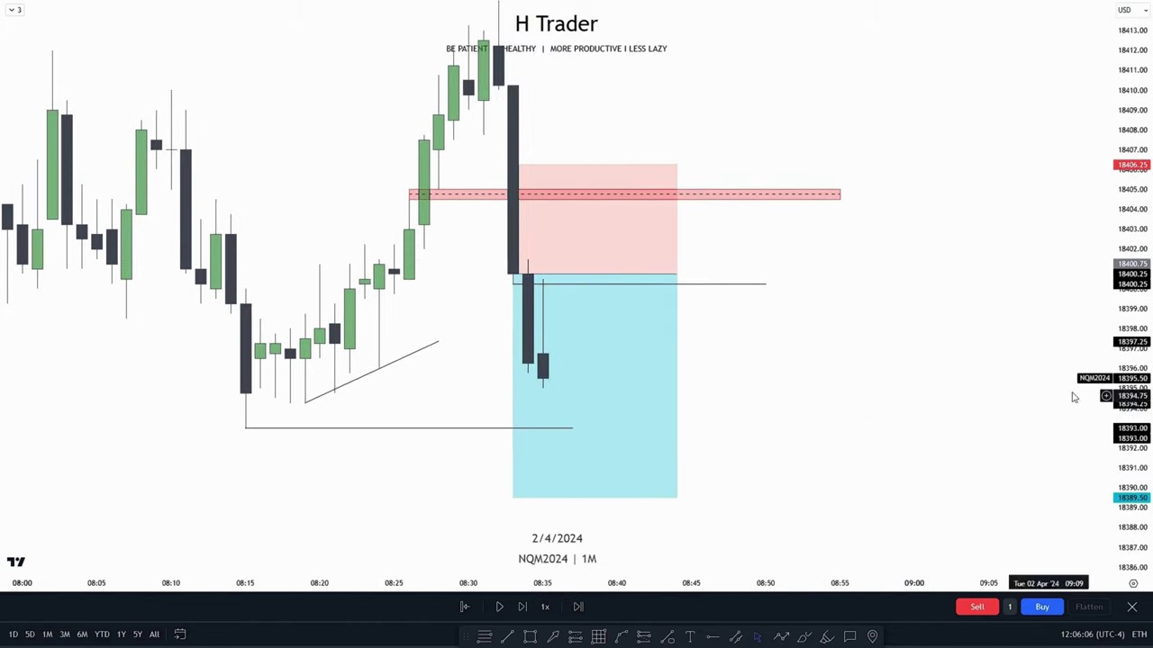
- Play the one-minute replay forward from the 08:35 candle until price reaches the short position's target
{"action": "left_click_drag", "start_coordinate": [1130, 399], "coordinate": [1131, 442]}
{"action": "scroll", "coordinate": [937, 420], "scroll_direction": "down", "scroll_amount": 1}
{"action": "left_click_drag", "start_coordinate": [921, 414], "coordinate": [862, 409]}
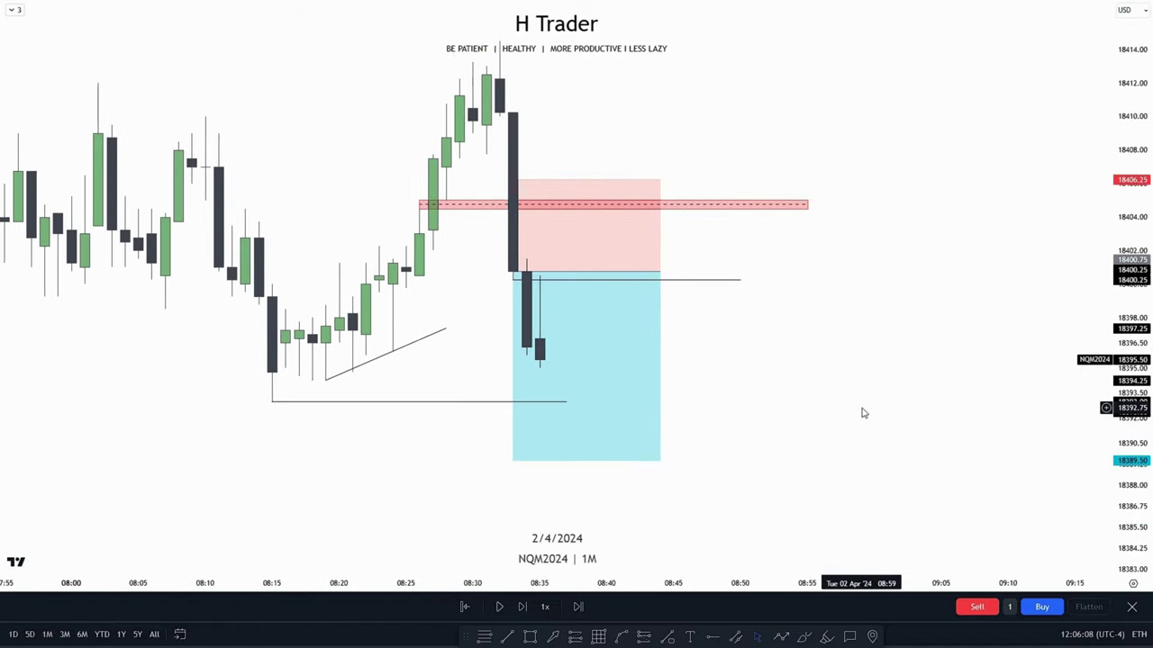
{"action": "scroll", "coordinate": [784, 360], "scroll_direction": "right", "scroll_amount": 2}
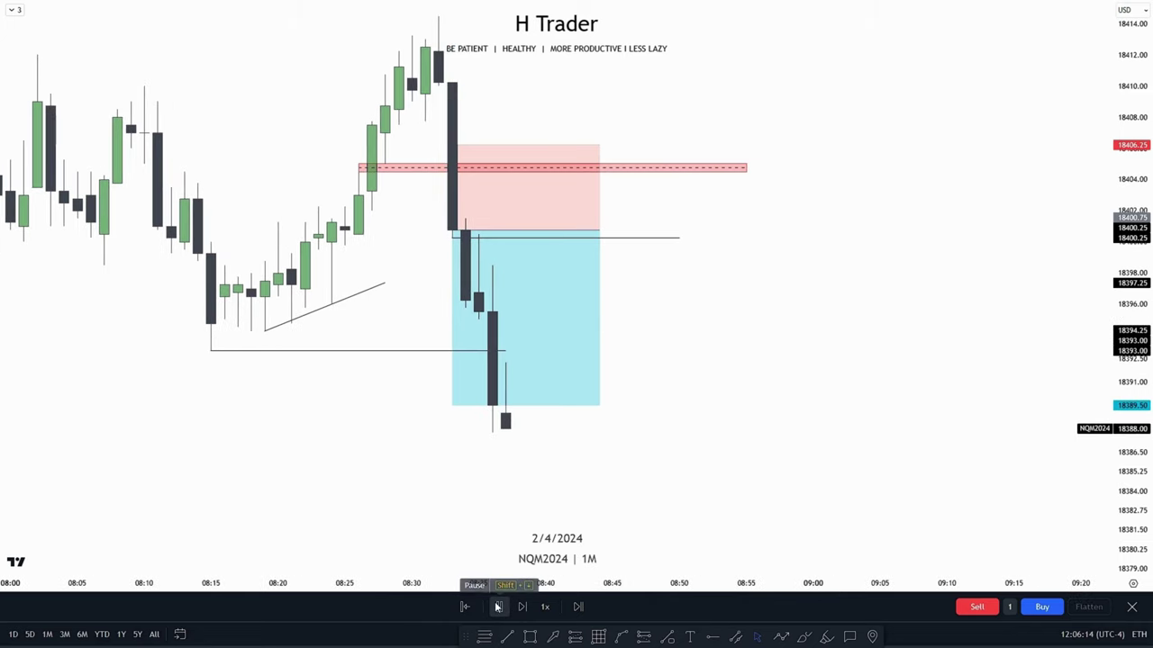
{"action": "left_click_drag", "start_coordinate": [712, 411], "coordinate": [759, 463]}
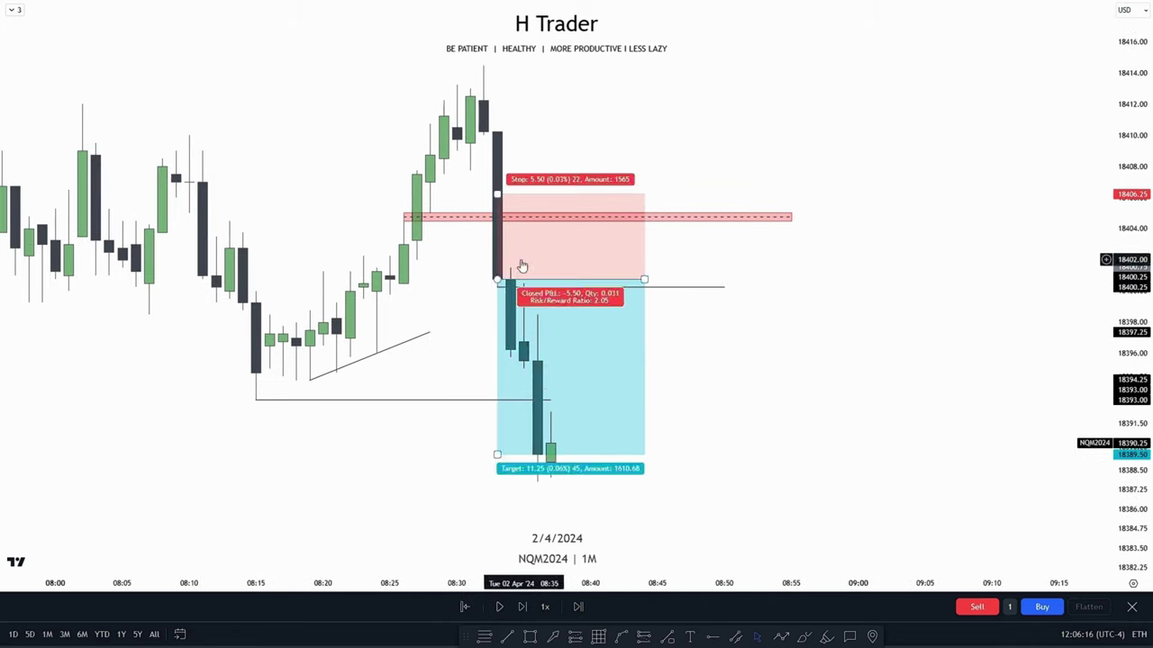
- Examine the short trade's entry, stop and target against the red zone and the horizontal lines
{"action": "scroll", "coordinate": [829, 399], "scroll_direction": "up", "scroll_amount": 3}
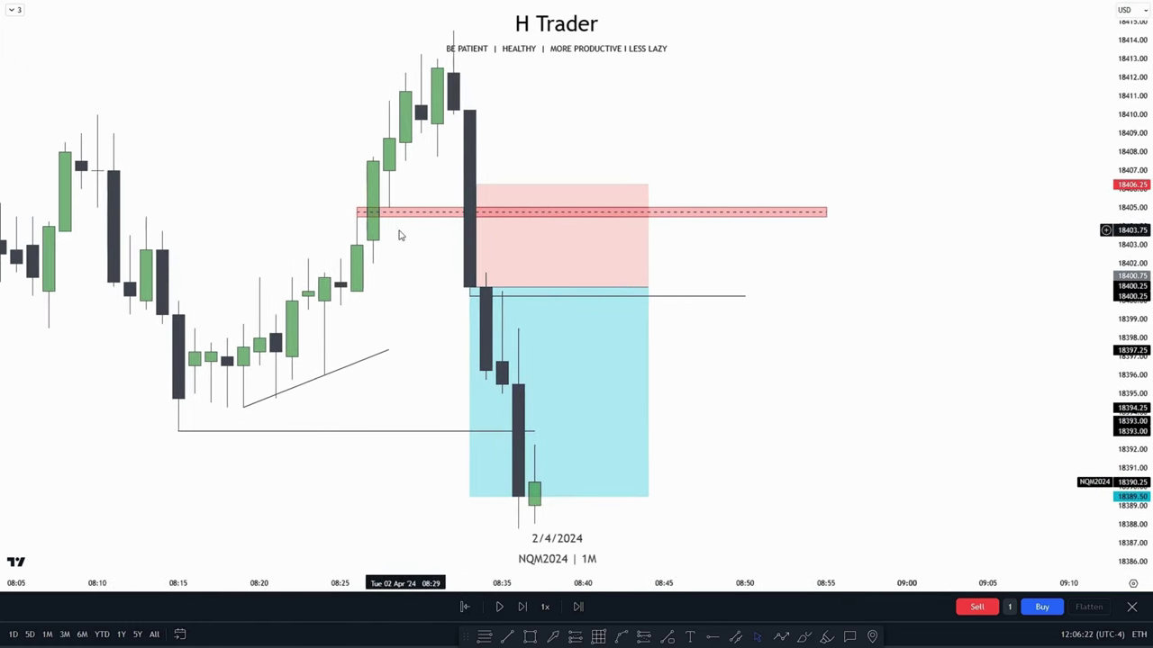
{"action": "left_click_drag", "start_coordinate": [400, 236], "coordinate": [461, 272]}
{"action": "left_click_drag", "start_coordinate": [1126, 360], "coordinate": [1126, 338]}
{"action": "left_click_drag", "start_coordinate": [788, 418], "coordinate": [804, 384]}
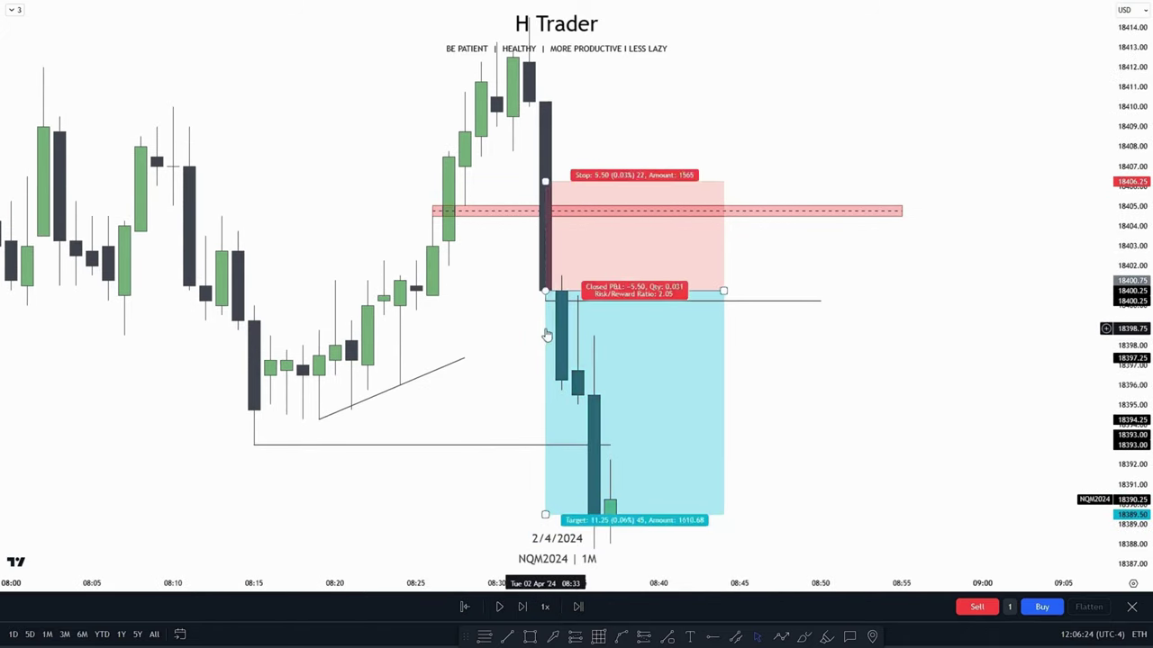
{"action": "left_click_drag", "start_coordinate": [471, 481], "coordinate": [462, 413]}
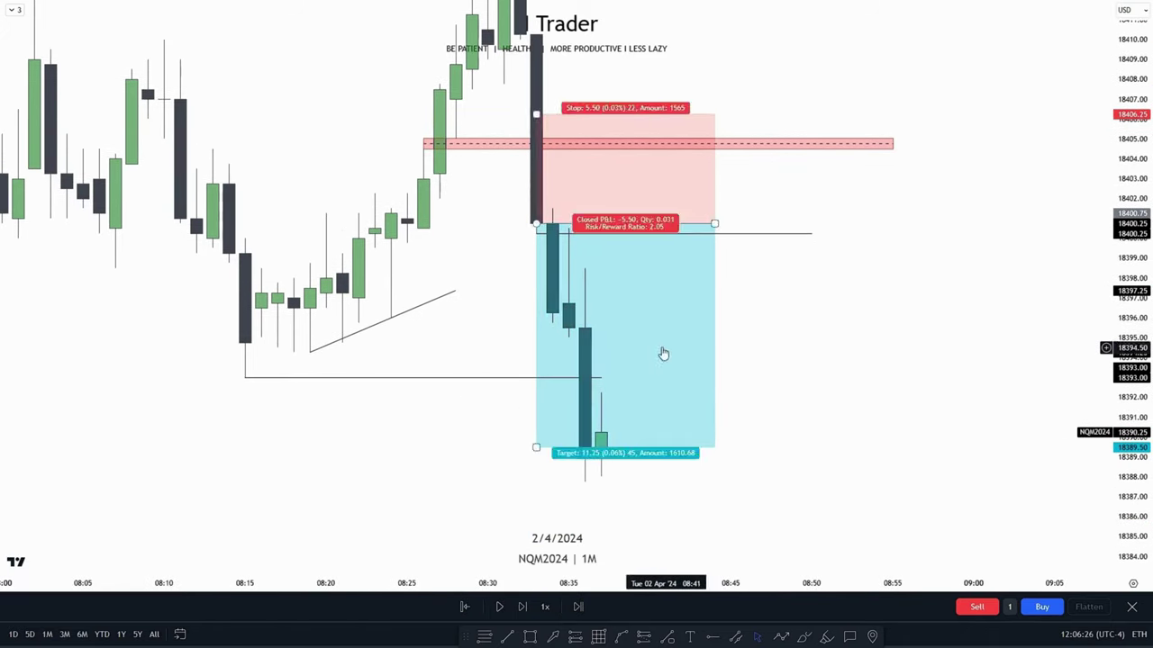
{"action": "left_click_drag", "start_coordinate": [484, 319], "coordinate": [459, 337]}
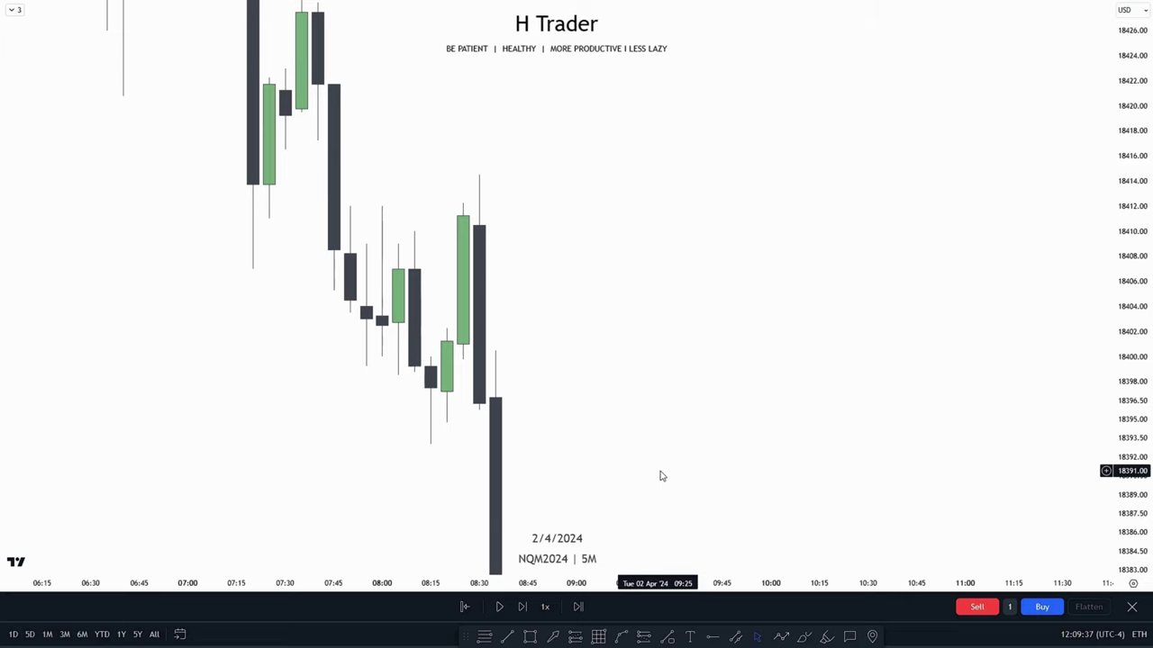
- Draw a horizontal trend line at 18400.00 from the 08:15 candle's high to about 09:35 on the five-minute chart
{"action": "left_click_drag", "start_coordinate": [676, 466], "coordinate": [658, 457]}
{"action": "left_click", "coordinate": [507, 636]}
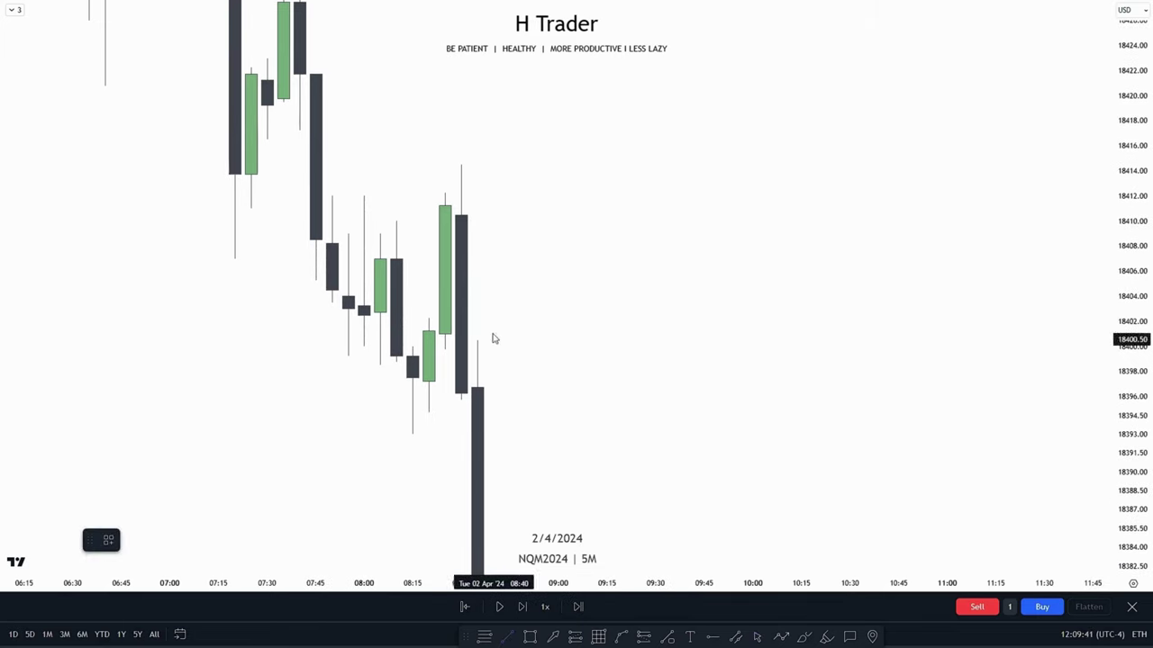
{"action": "left_click_drag", "start_coordinate": [412, 346], "coordinate": [672, 346]}
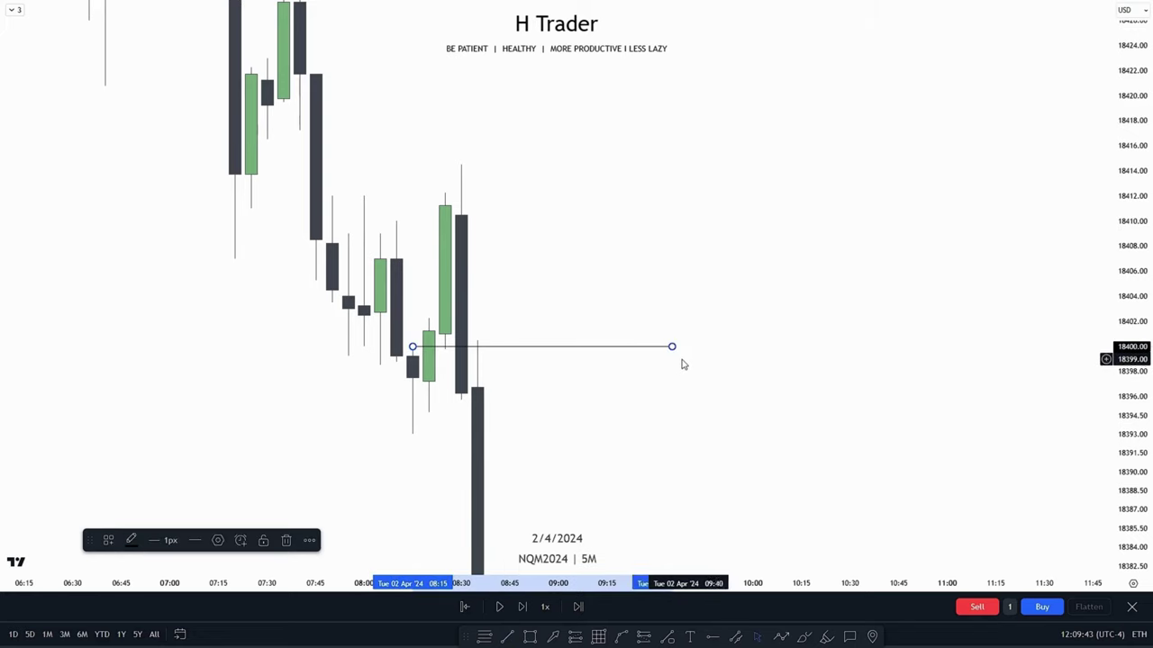
{"action": "left_click_drag", "start_coordinate": [594, 322], "coordinate": [630, 362]}
{"action": "left_click_drag", "start_coordinate": [1127, 297], "coordinate": [1127, 319]}
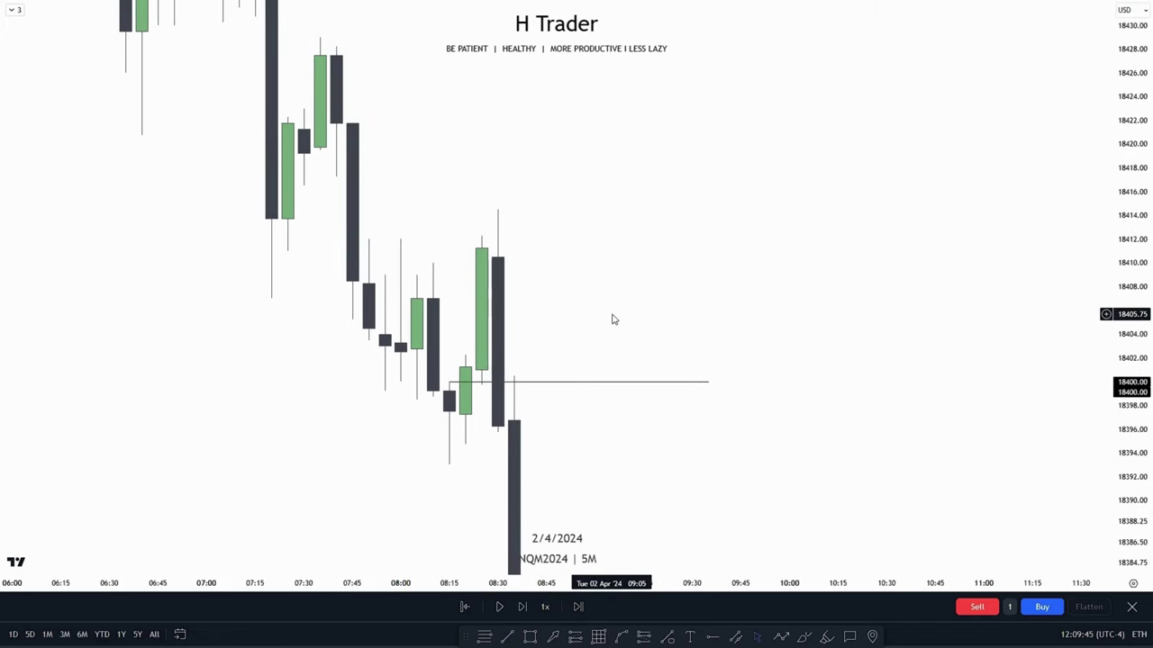
- Examine how the 08:25, 08:30 and 08:35 candles trade around the horizontal line on the five-minute chart
{"action": "left_click_drag", "start_coordinate": [614, 319], "coordinate": [614, 343]}
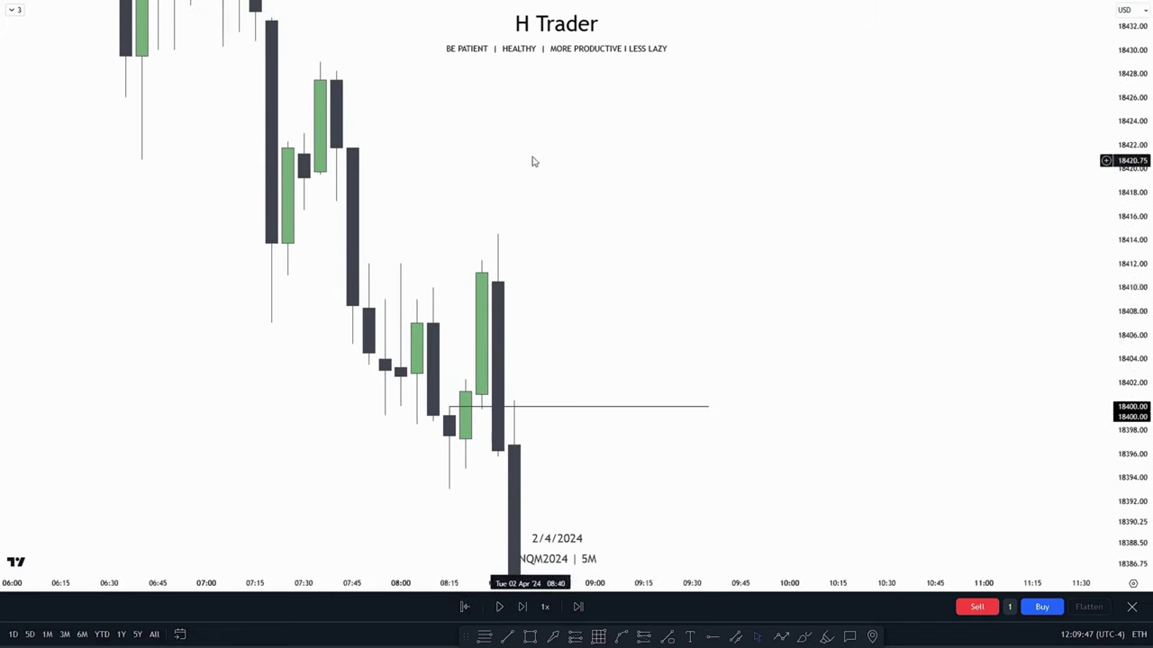
{"action": "scroll", "coordinate": [622, 243], "scroll_direction": "left", "scroll_amount": 1}
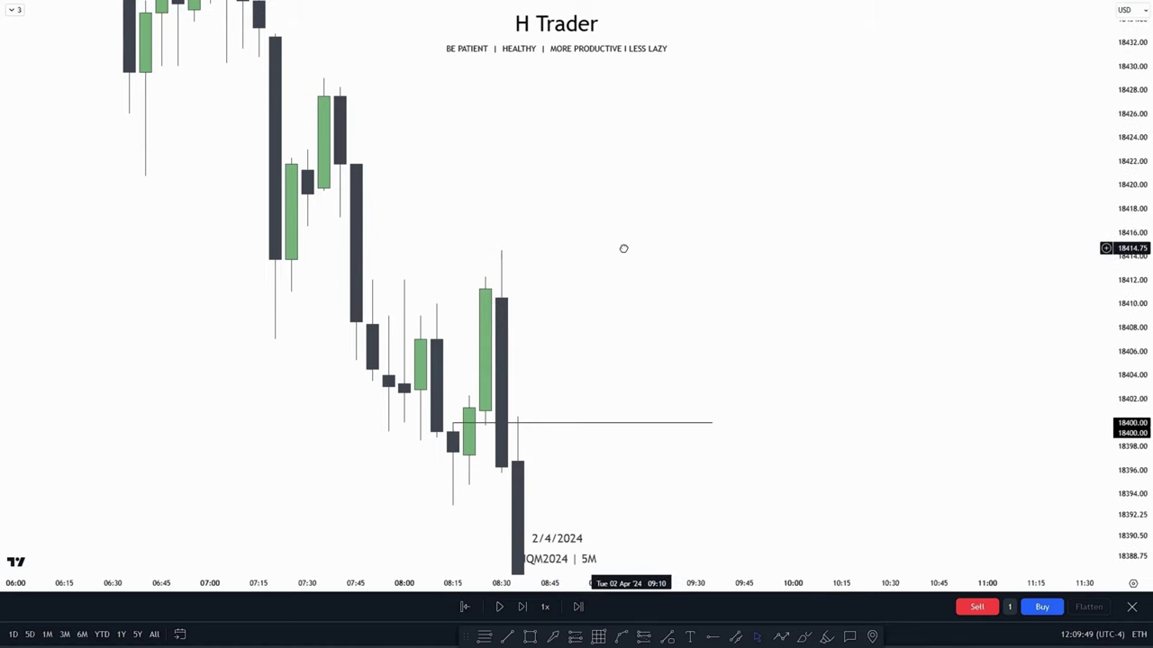
{"action": "left_click_drag", "start_coordinate": [632, 238], "coordinate": [630, 252]}
{"action": "left_click_drag", "start_coordinate": [1129, 272], "coordinate": [1130, 291]}
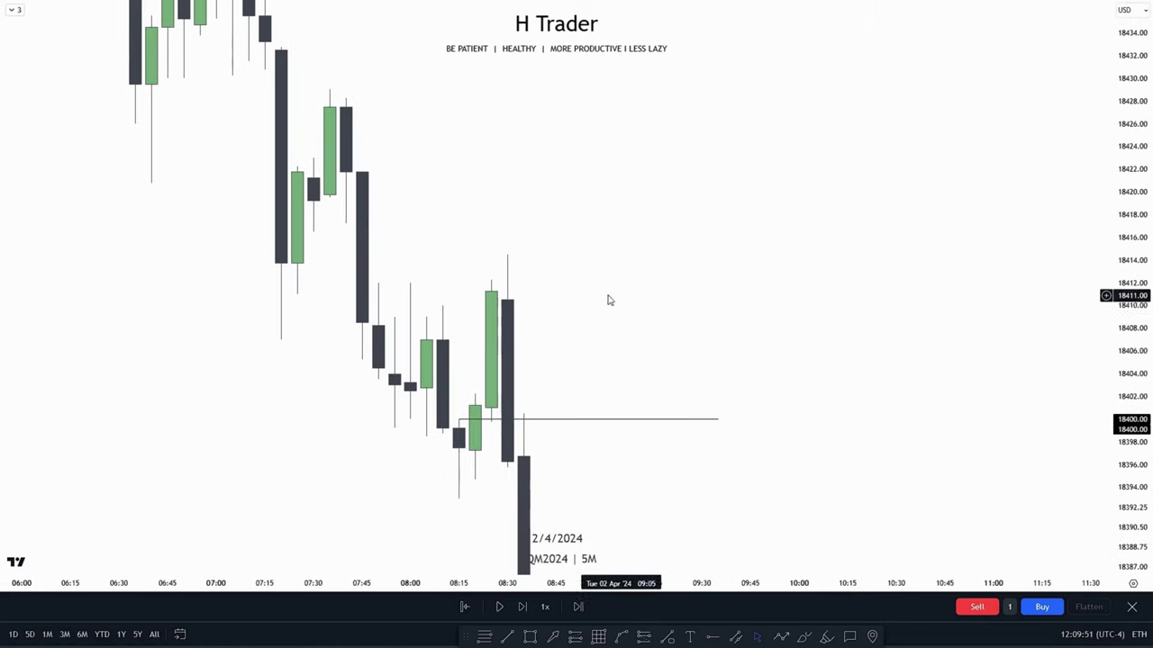
{"action": "left_click_drag", "start_coordinate": [549, 348], "coordinate": [580, 255]}
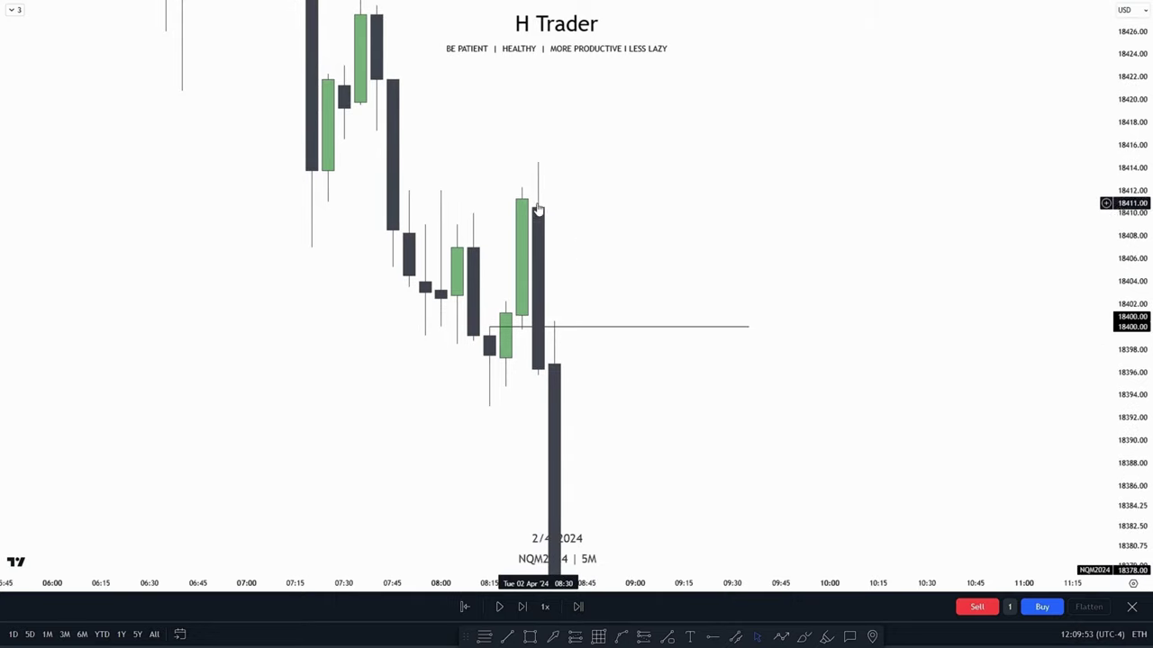
{"action": "left_click_drag", "start_coordinate": [570, 216], "coordinate": [561, 305]}
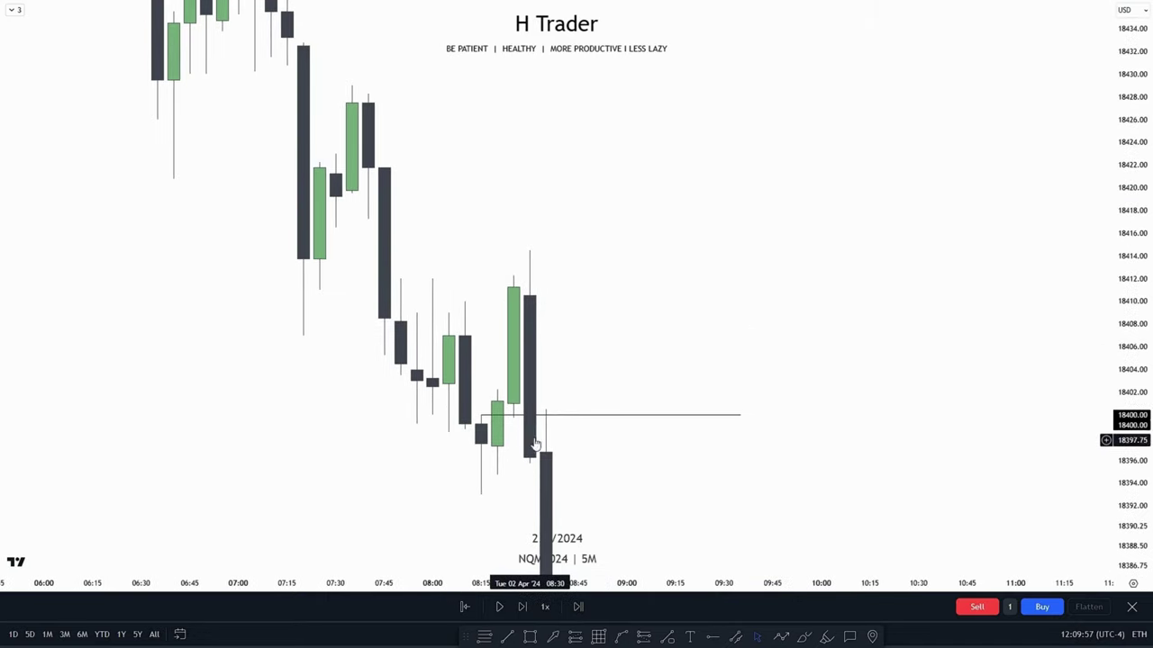
{"action": "scroll", "coordinate": [536, 419], "scroll_direction": "left", "scroll_amount": 2}
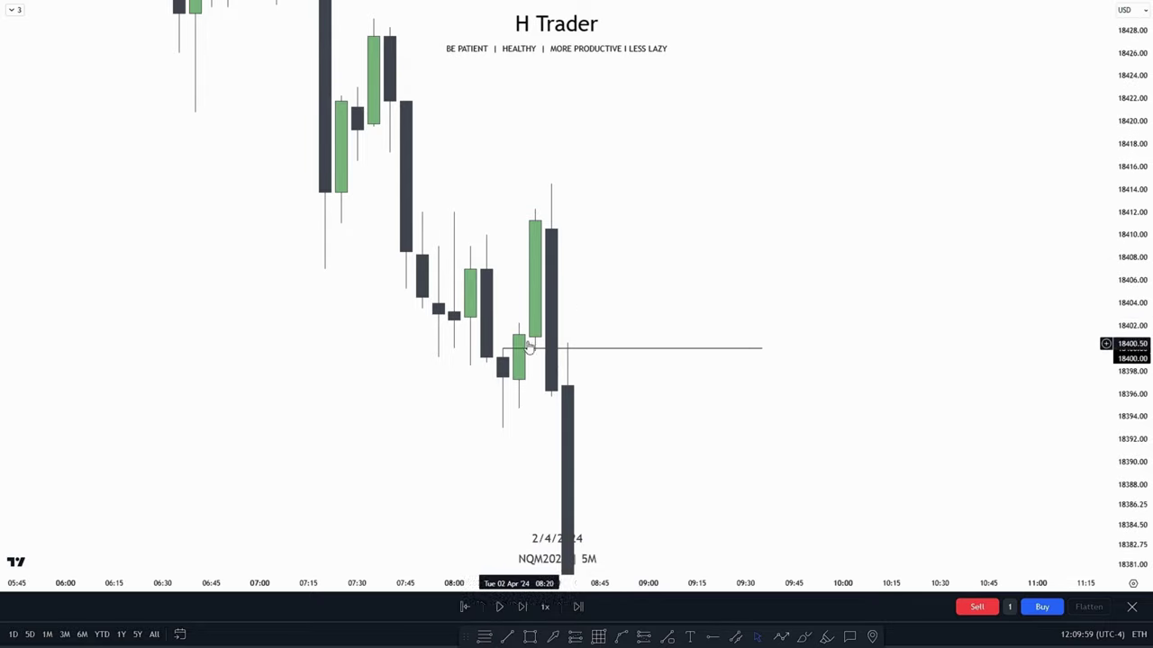
{"action": "scroll", "coordinate": [599, 297], "scroll_direction": "right", "scroll_amount": 2}
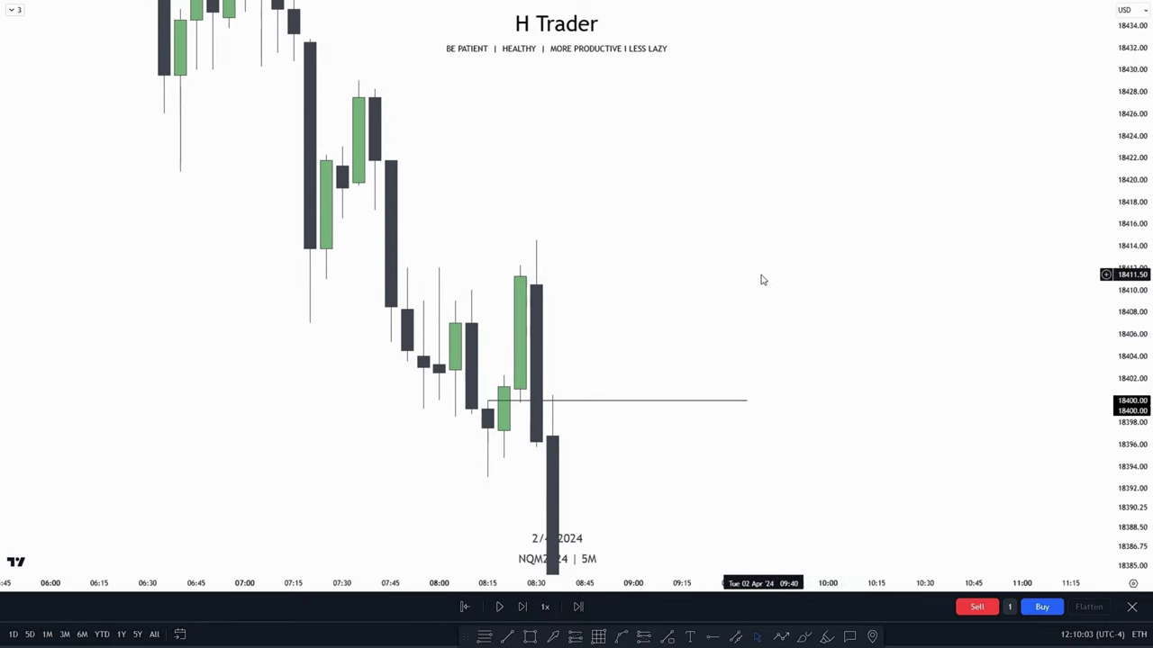
{"action": "scroll", "coordinate": [725, 283], "scroll_direction": "left", "scroll_amount": 1}
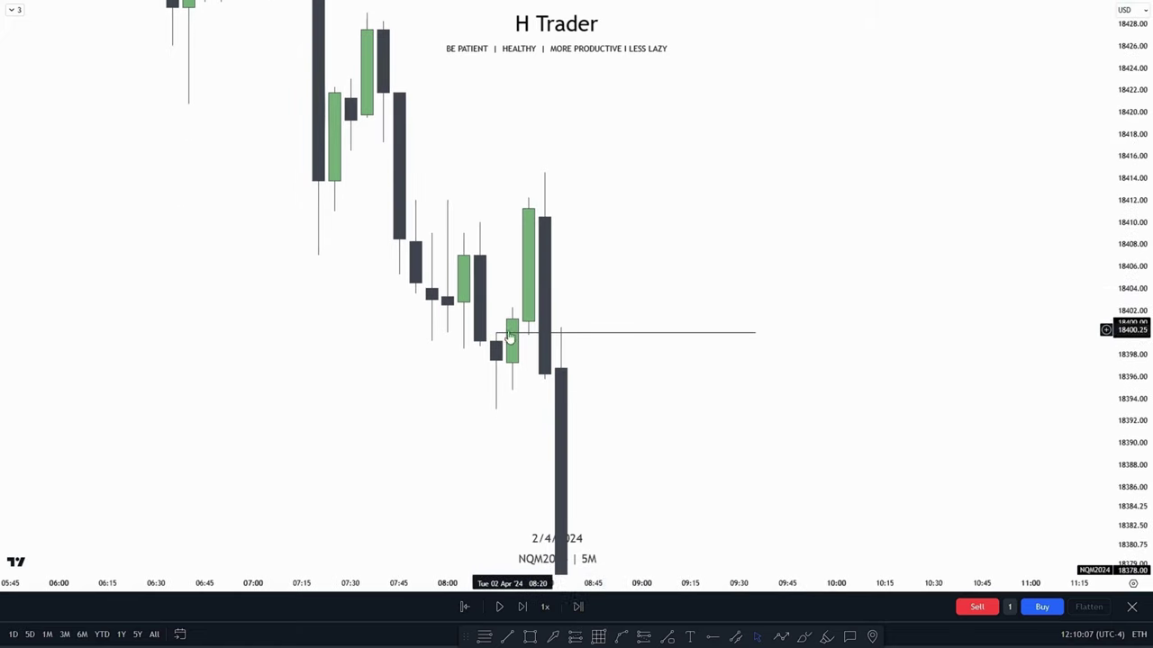
{"action": "left_click_drag", "start_coordinate": [639, 245], "coordinate": [638, 365]}
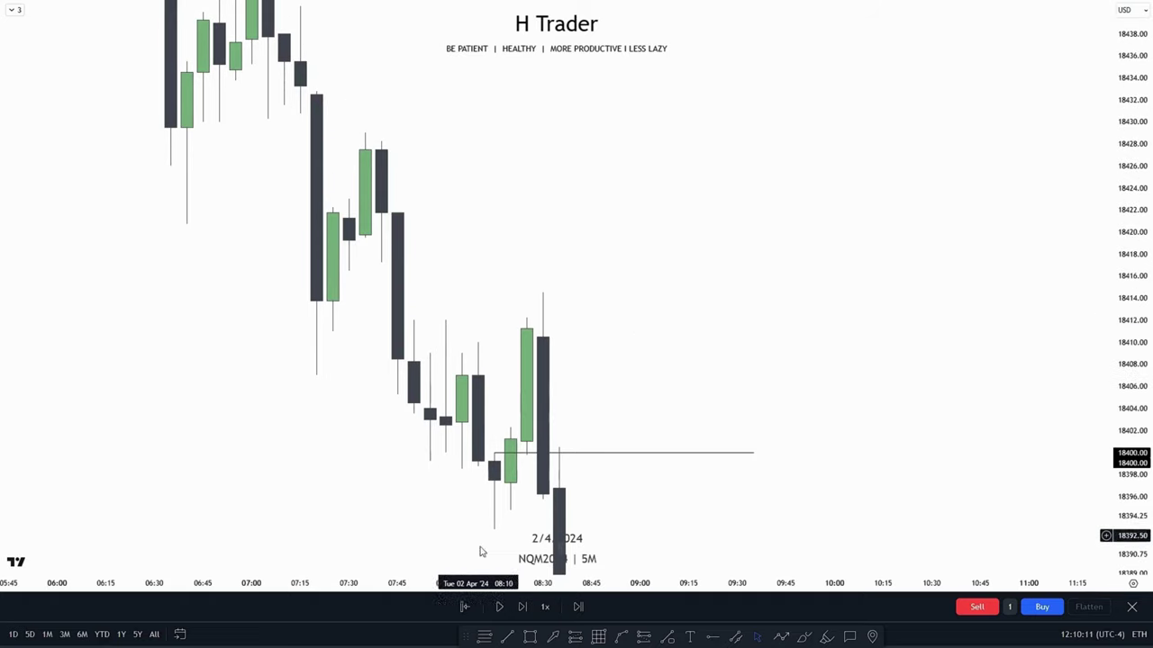
- Try marking the gap between the 07:40 candle's low at 18417.25 and the 07:50 candle's high with a rectangle extended to 09:25
{"action": "left_click", "coordinate": [529, 636]}
{"action": "mouse_move", "coordinate": [381, 263]}
{"action": "left_mouse_down"}
{"action": "mouse_move", "coordinate": [414, 319]}
{"action": "mouse_move", "coordinate": [720, 291]}
{"action": "left_mouse_up"}
{"action": "left_click", "coordinate": [676, 363]}
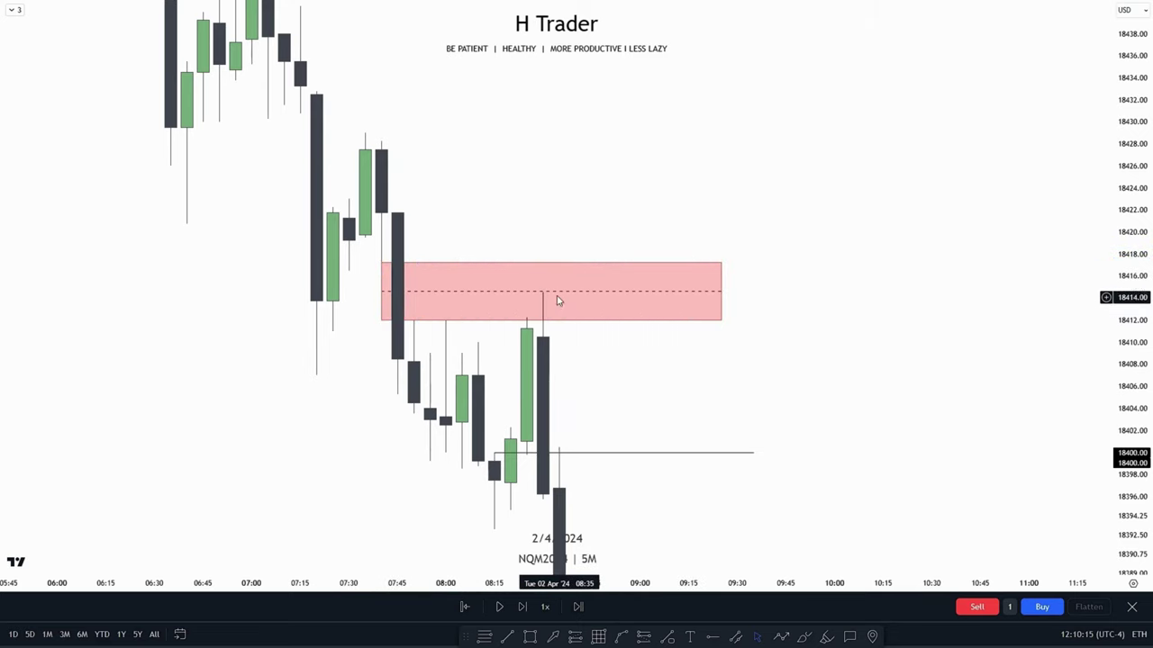
{"action": "left_click", "coordinate": [567, 318]}
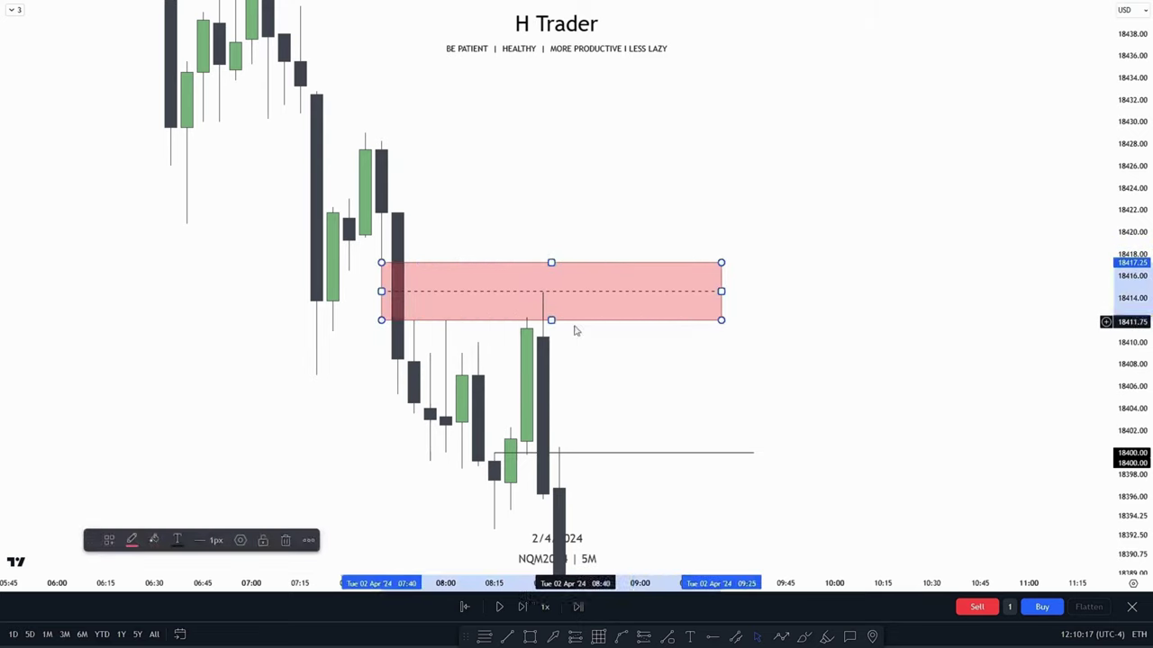
{"action": "key", "text": "Delete"}
- Replace the 18400.00 line with a horizontal trend line at 18399.75 from the 08:25 candle's low to about 09:25
{"action": "left_click_drag", "start_coordinate": [628, 373], "coordinate": [592, 379]}
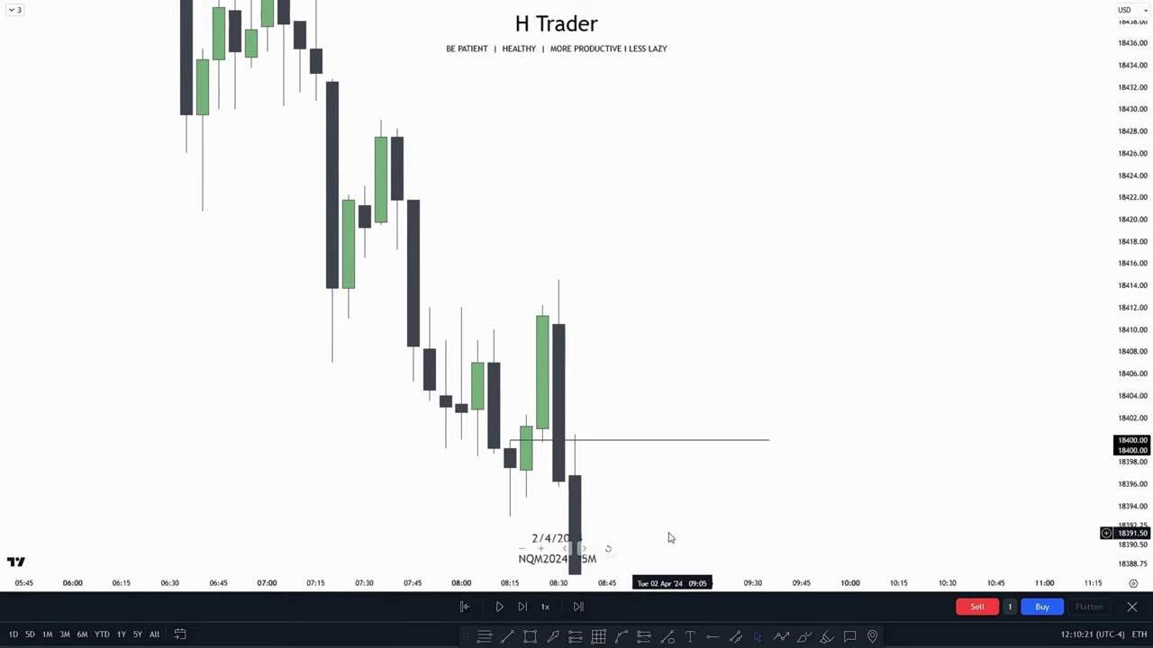
{"action": "left_click_drag", "start_coordinate": [669, 538], "coordinate": [542, 364]}
{"action": "left_click", "coordinate": [475, 334]}
{"action": "key", "text": "Delete"}
{"action": "key", "text": "alt+t"}
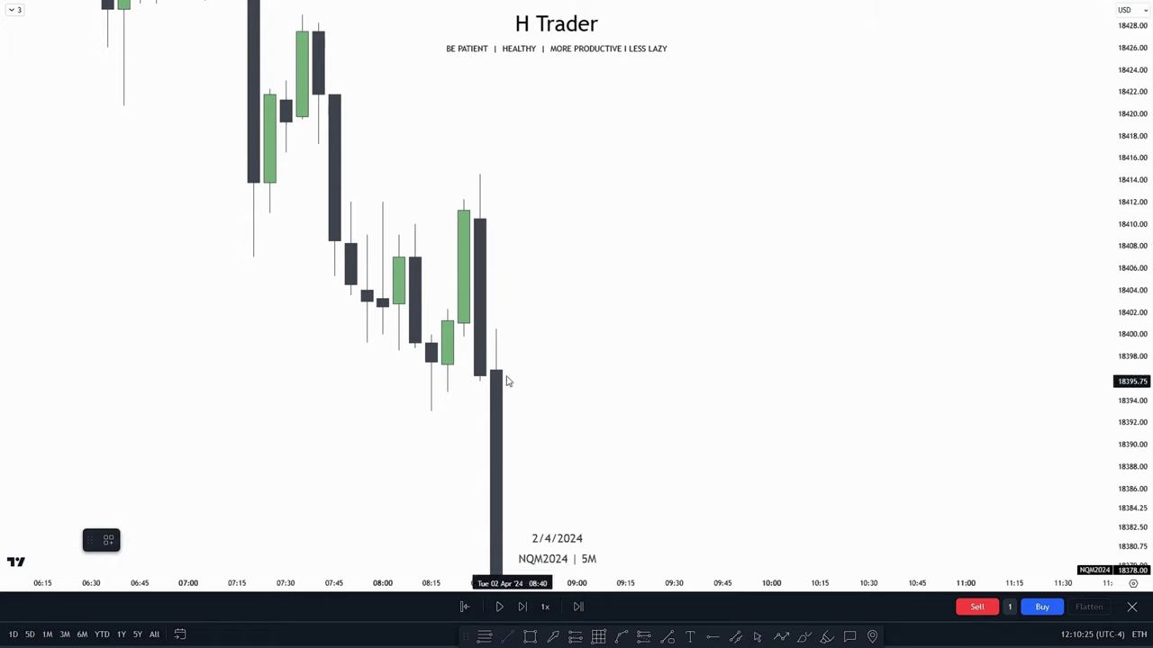
{"action": "left_click", "coordinate": [465, 338]}
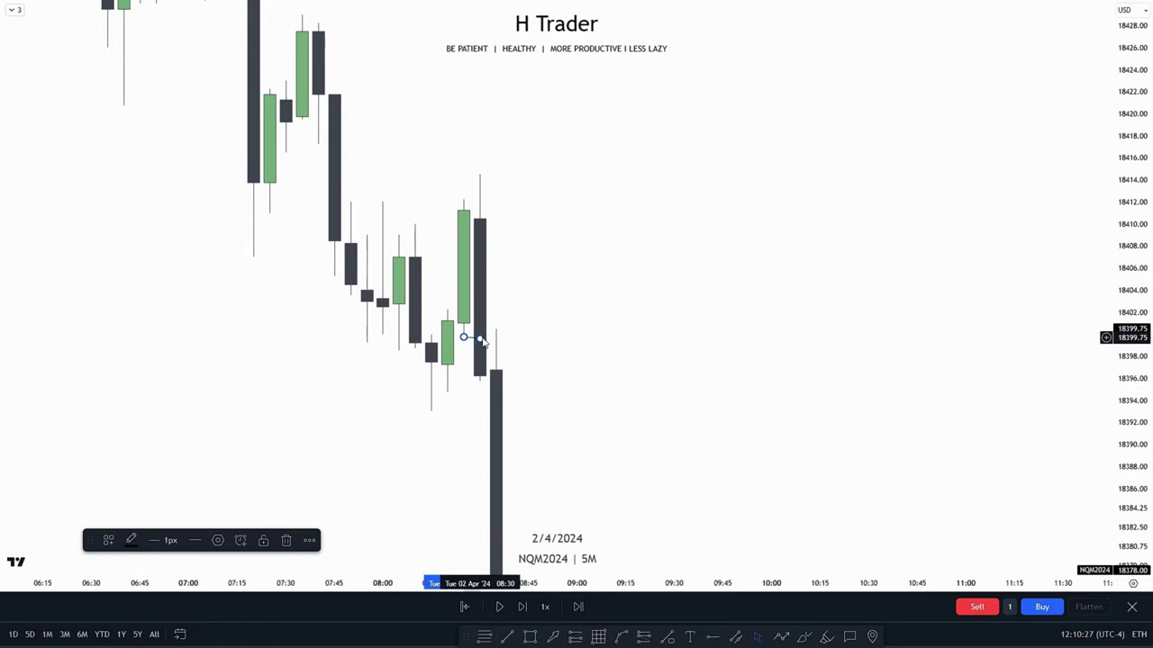
{"action": "left_click_drag", "start_coordinate": [482, 340], "coordinate": [659, 331]}
{"action": "left_click_drag", "start_coordinate": [584, 405], "coordinate": [625, 370]}
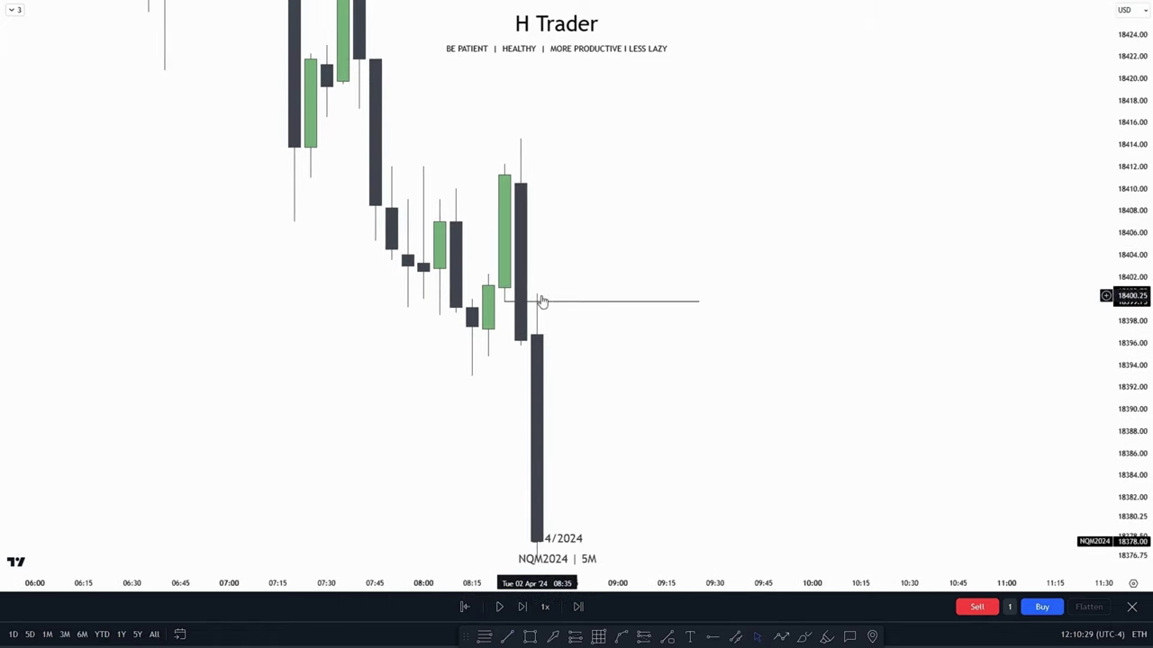
- Play the five-minute replay forward from the 08:35 candle to the 08:45 candle
{"action": "left_click_drag", "start_coordinate": [1131, 285], "coordinate": [1131, 326]}
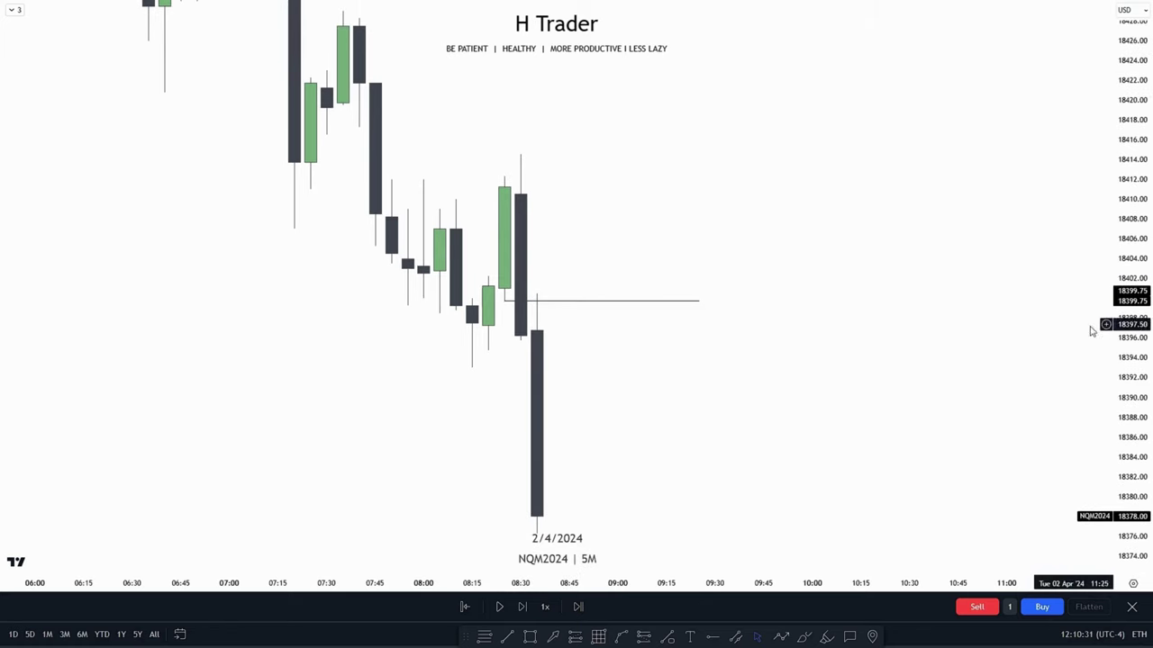
{"action": "left_click_drag", "start_coordinate": [779, 448], "coordinate": [789, 396]}
{"action": "left_click_drag", "start_coordinate": [1131, 337], "coordinate": [1130, 413]}
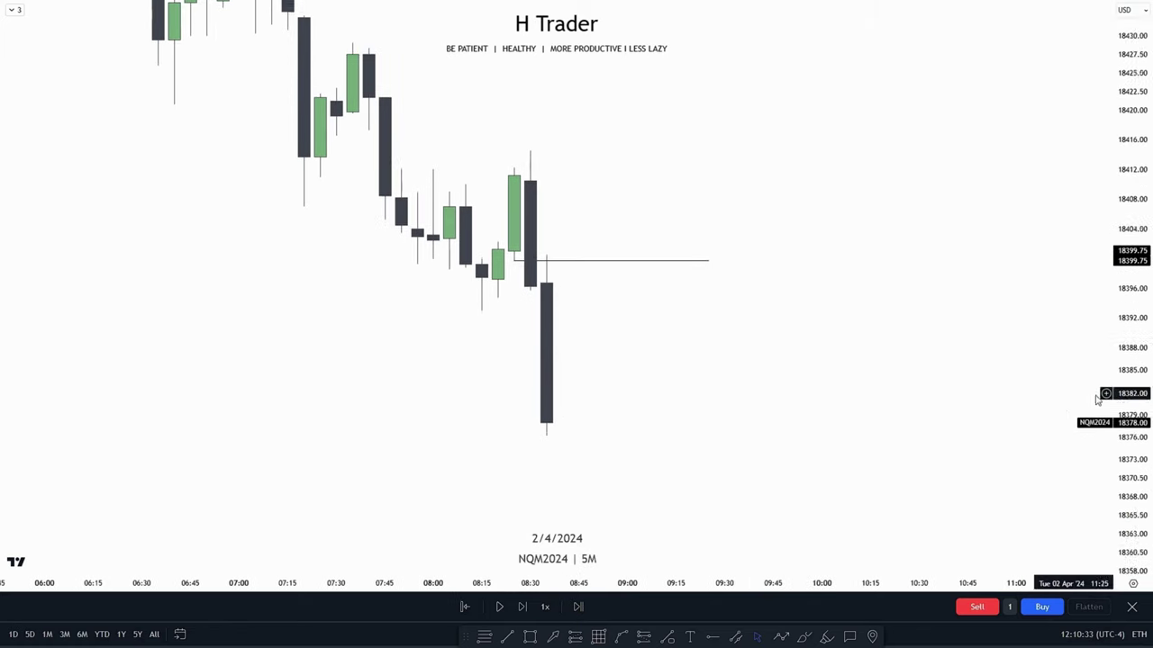
{"action": "scroll", "coordinate": [793, 404], "scroll_direction": "down", "scroll_amount": 1}
{"action": "left_click_drag", "start_coordinate": [779, 404], "coordinate": [709, 384]}
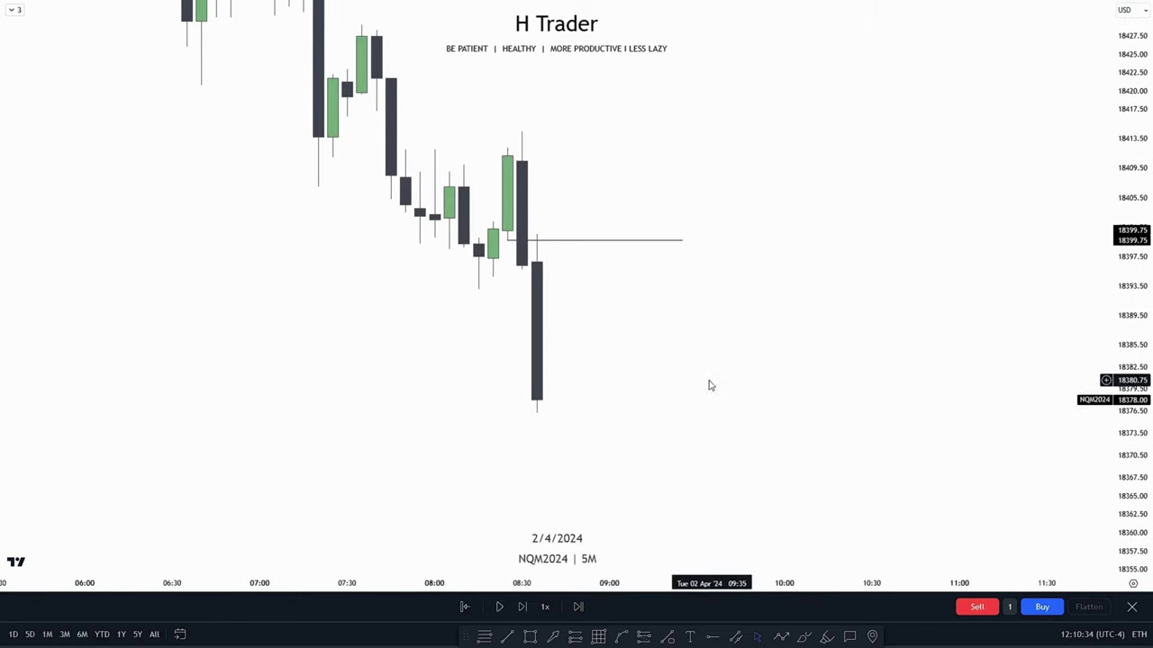
{"action": "left_click", "coordinate": [497, 607]}
{"action": "left_click_drag", "start_coordinate": [750, 317], "coordinate": [759, 260]}
{"action": "left_click_drag", "start_coordinate": [1146, 224], "coordinate": [1144, 319]}
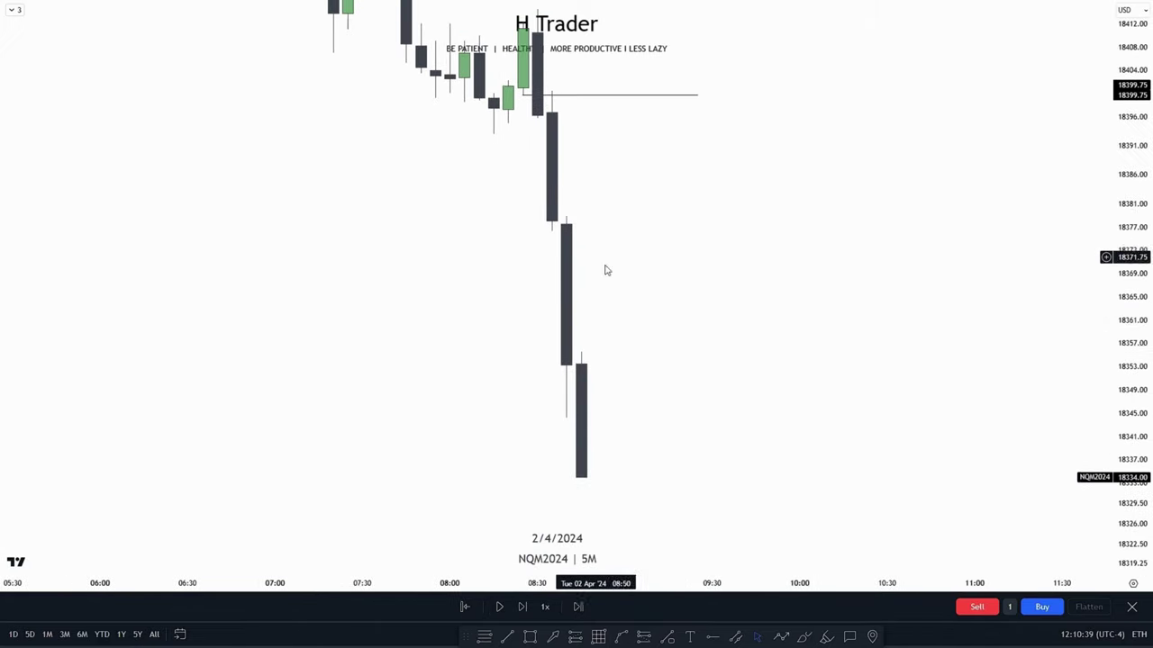
- Examine the 08:35 candle's reaction at the 18399.75 line and the price movement that follows it
{"action": "left_click_drag", "start_coordinate": [784, 294], "coordinate": [792, 439]}
{"action": "left_click_drag", "start_coordinate": [1132, 419], "coordinate": [1133, 354]}
{"action": "left_click_drag", "start_coordinate": [843, 316], "coordinate": [913, 380]}
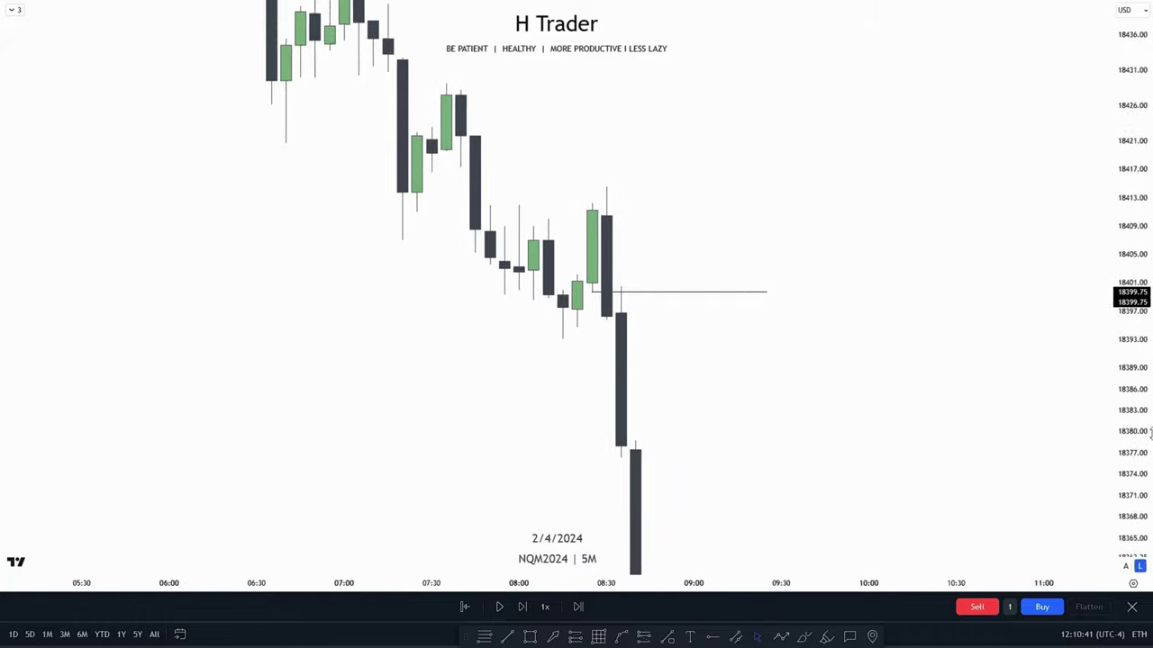
{"action": "left_click_drag", "start_coordinate": [1132, 450], "coordinate": [1132, 315]}
{"action": "scroll", "coordinate": [883, 380], "scroll_direction": "up", "scroll_amount": 2}
{"action": "left_click_drag", "start_coordinate": [1132, 404], "coordinate": [1132, 360]}
{"action": "scroll", "coordinate": [712, 407], "scroll_direction": "up", "scroll_amount": 1}
{"action": "left_click_drag", "start_coordinate": [687, 411], "coordinate": [735, 397]}
{"action": "left_click_drag", "start_coordinate": [1132, 334], "coordinate": [1132, 356]}
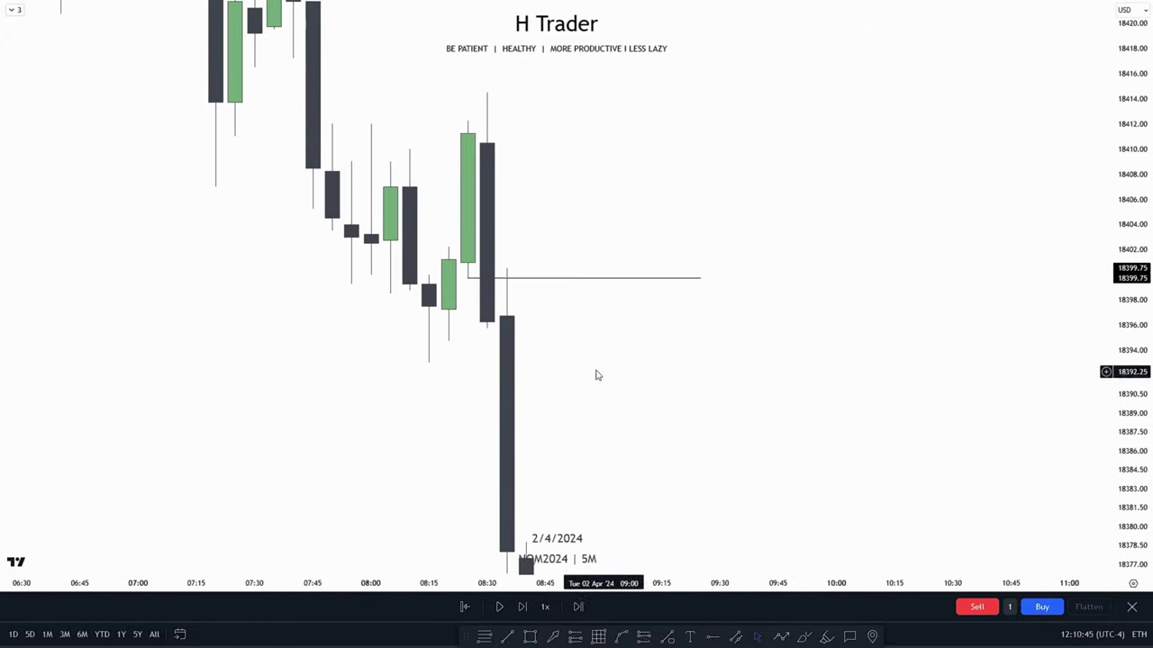
{"action": "left_click_drag", "start_coordinate": [577, 368], "coordinate": [615, 418]}
{"action": "left_click_drag", "start_coordinate": [1133, 333], "coordinate": [1134, 380]}
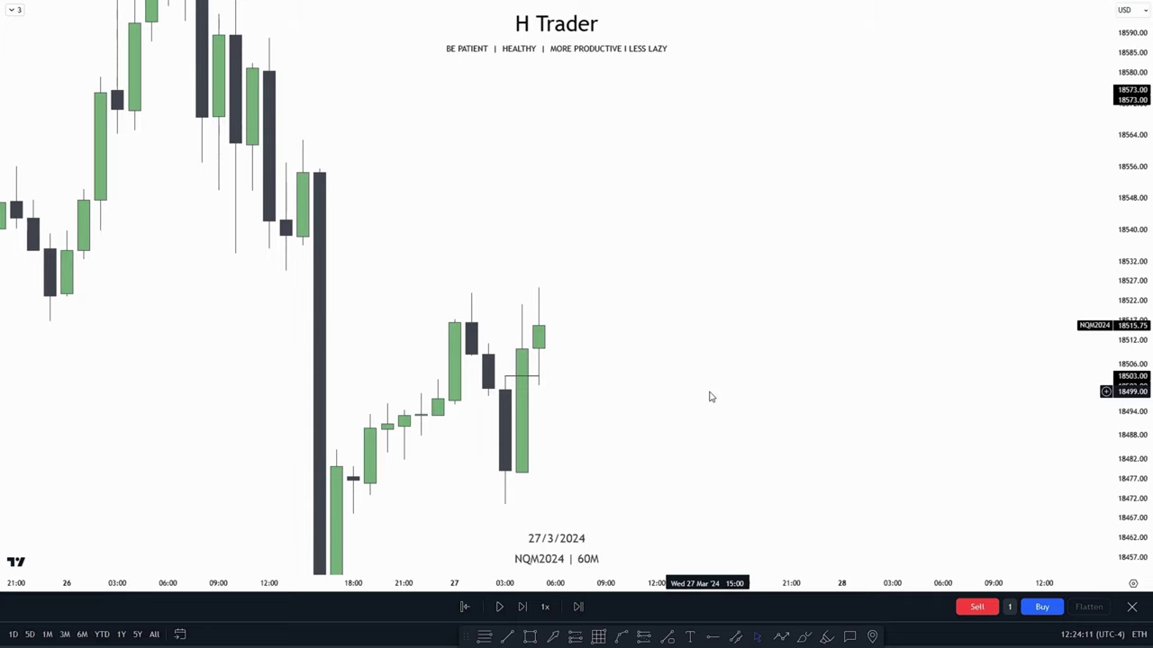
- Draw a rectangle on the 60-minute chart from the 01:00 candle's low down to the 18503.00 line, extended to about 14:00
{"action": "left_click_drag", "start_coordinate": [1132, 437], "coordinate": [1132, 386]}
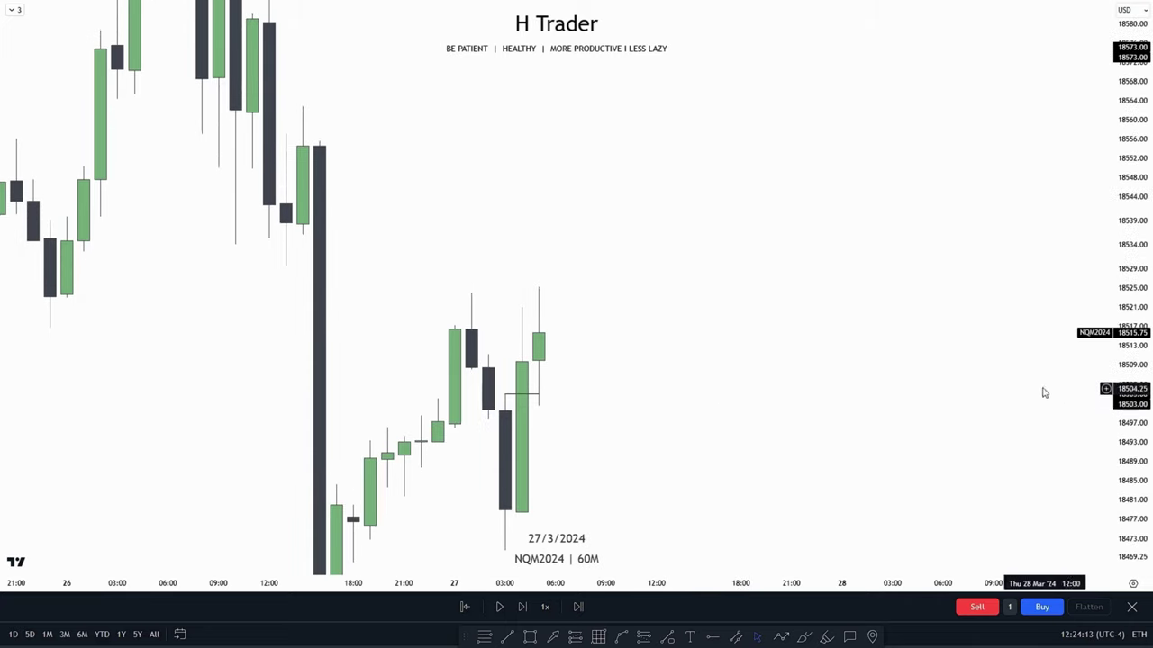
{"action": "left_click_drag", "start_coordinate": [720, 403], "coordinate": [697, 382]}
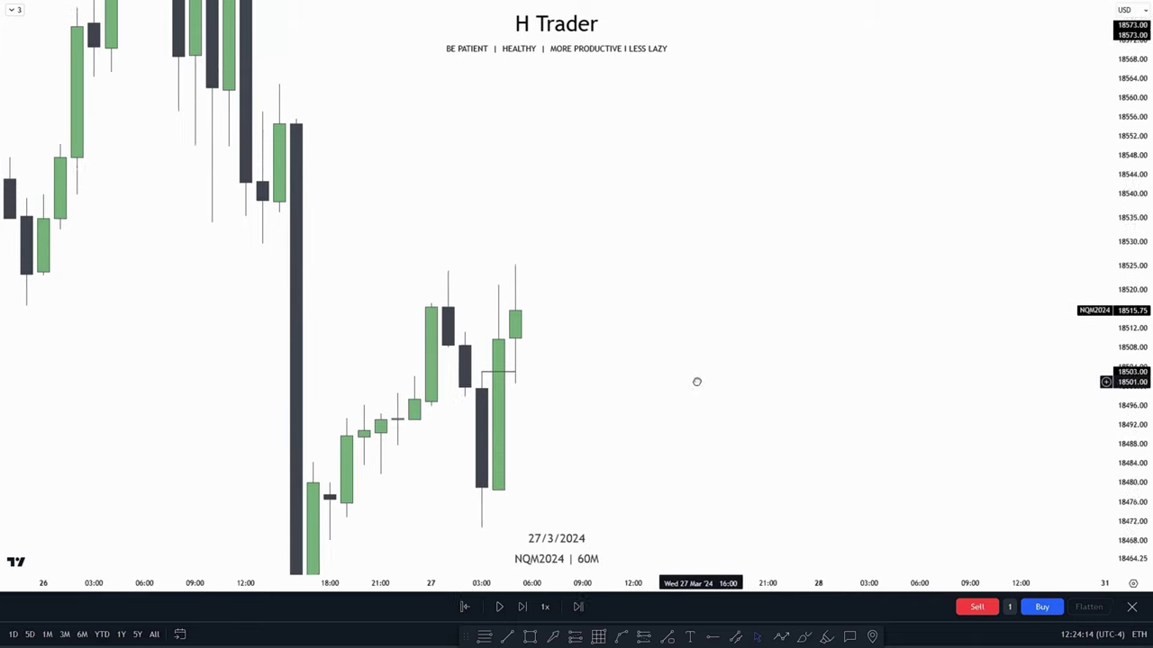
{"action": "left_click", "coordinate": [529, 636]}
{"action": "left_click", "coordinate": [445, 345]}
{"action": "left_click", "coordinate": [485, 369]}
{"action": "left_click_drag", "start_coordinate": [484, 370], "coordinate": [663, 369]}
{"action": "left_click_drag", "start_coordinate": [600, 405], "coordinate": [610, 386]}
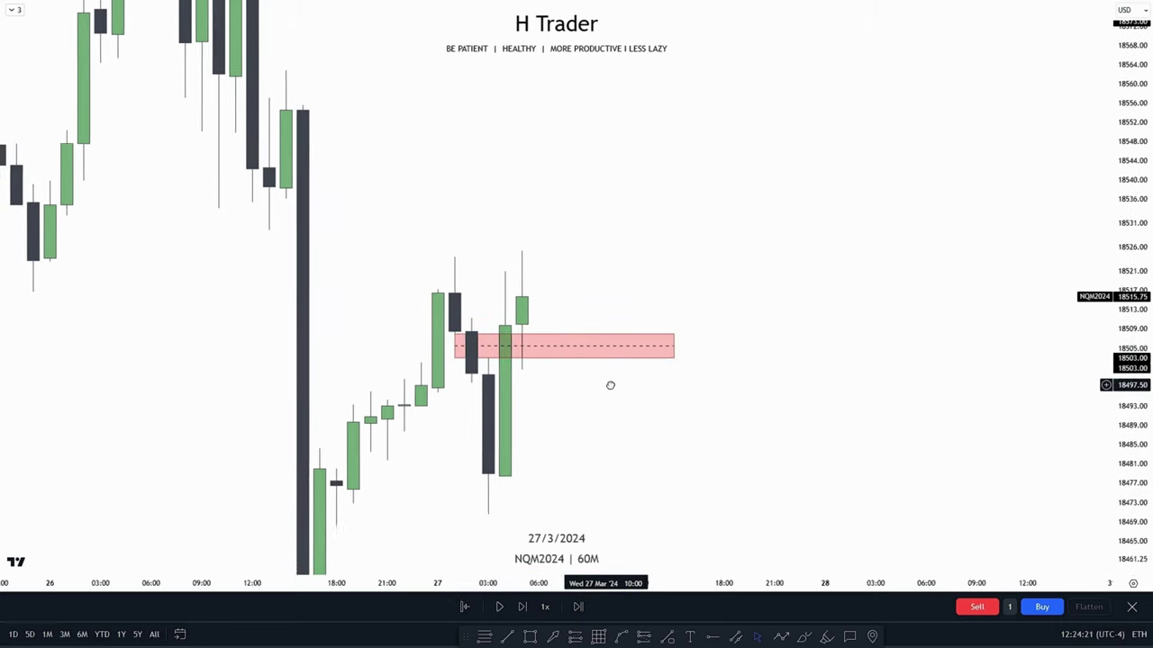
- Select the short 18503.00 line between the 03:00 candle's high and the 05:00 candle on the 60-minute chart
{"action": "left_click", "coordinate": [522, 359]}
{"action": "left_click", "coordinate": [489, 359]}
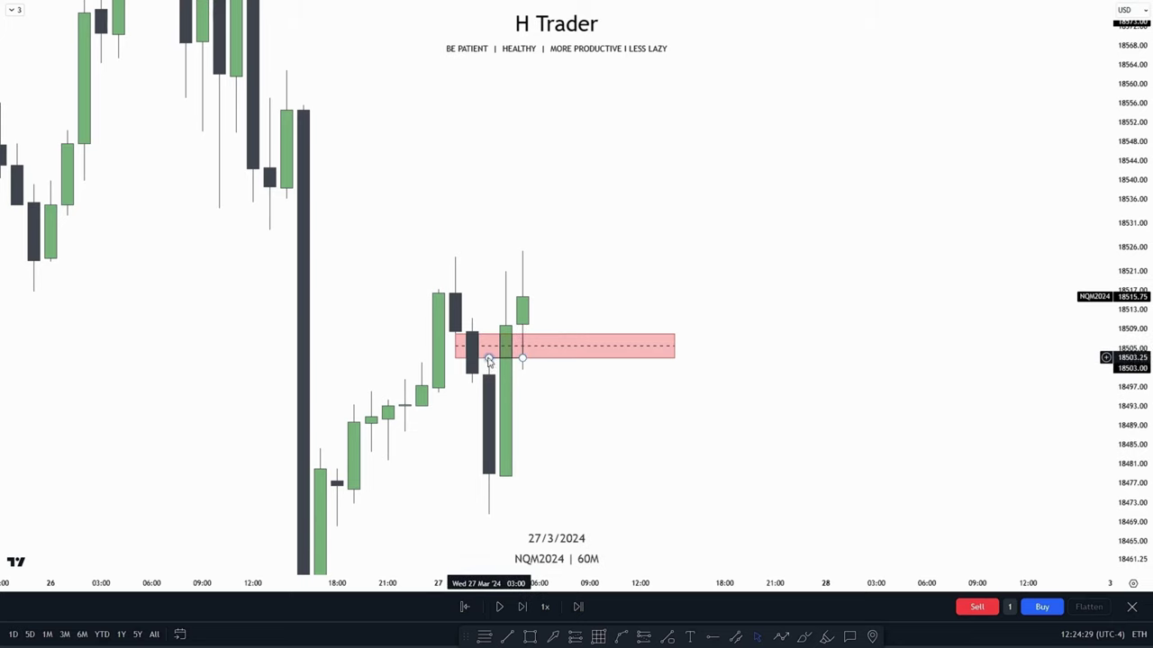
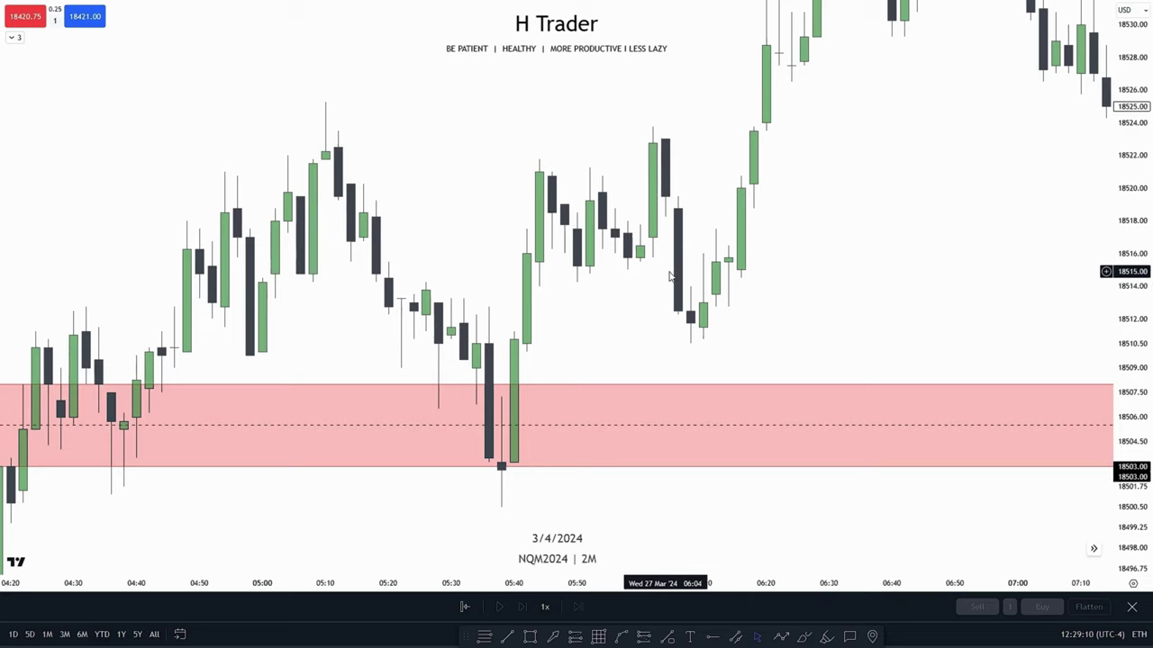
- Draw a horizontal trend line on the two-minute chart at 18506.75 from the 05:34 candle's low to about 05:58
{"action": "left_click_drag", "start_coordinate": [669, 276], "coordinate": [816, 234]}
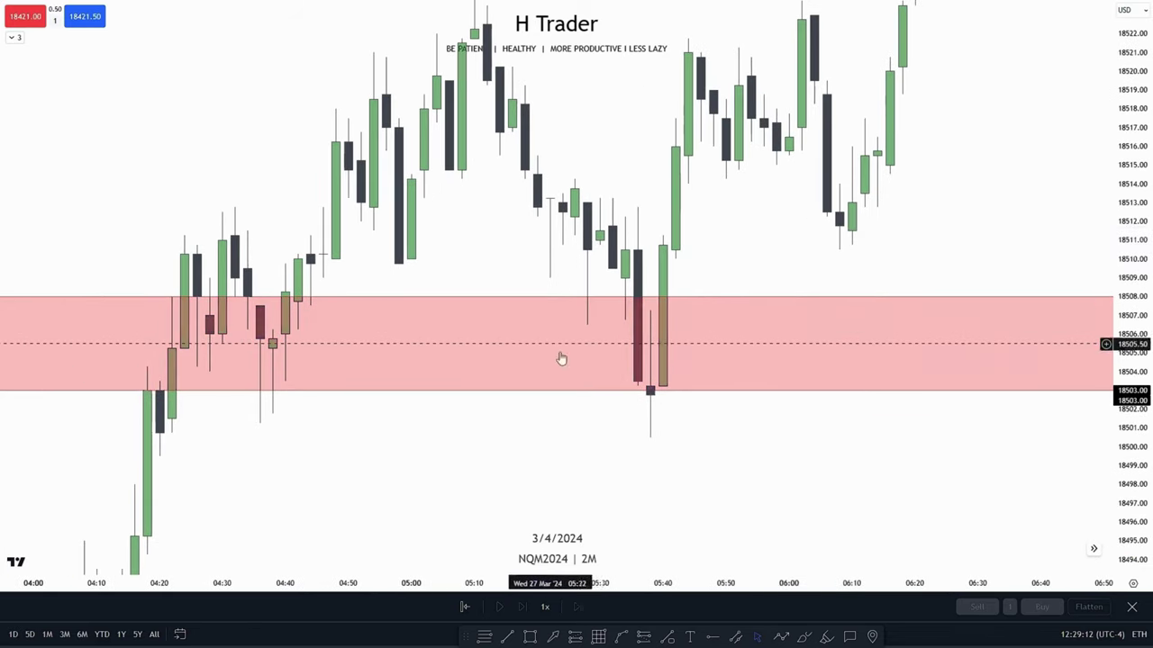
{"action": "left_click_drag", "start_coordinate": [717, 282], "coordinate": [607, 285]}
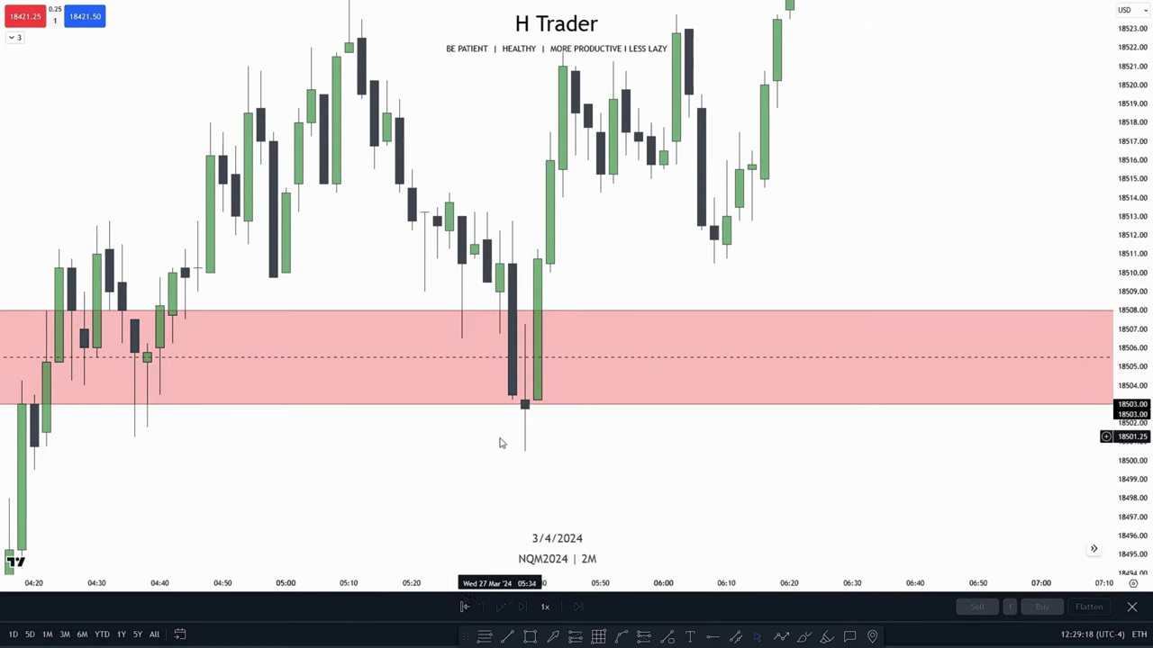
{"action": "left_click_drag", "start_coordinate": [556, 332], "coordinate": [467, 475]}
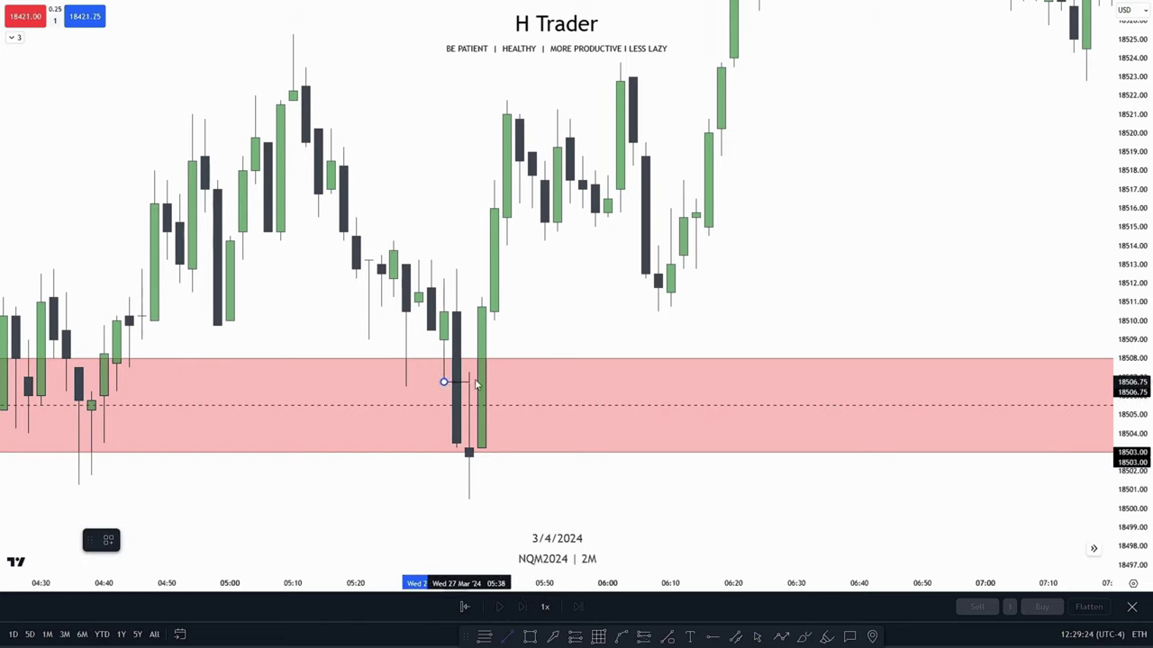
{"action": "left_click", "coordinate": [593, 410], "text": "shift"}
{"action": "left_click", "coordinate": [539, 492]}
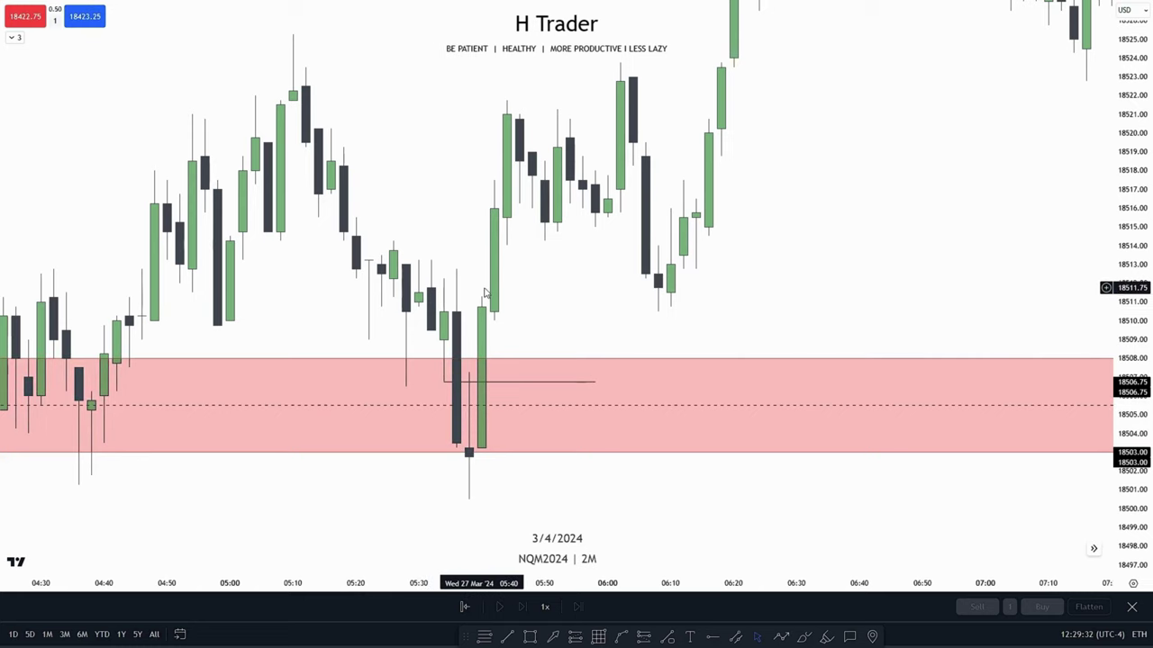
- Mark the sellside liquidity with a horizontal trend line at 18501.25 from the 04:36 candle's low to the 05:38 candle
{"action": "left_click_drag", "start_coordinate": [556, 265], "coordinate": [573, 253]}
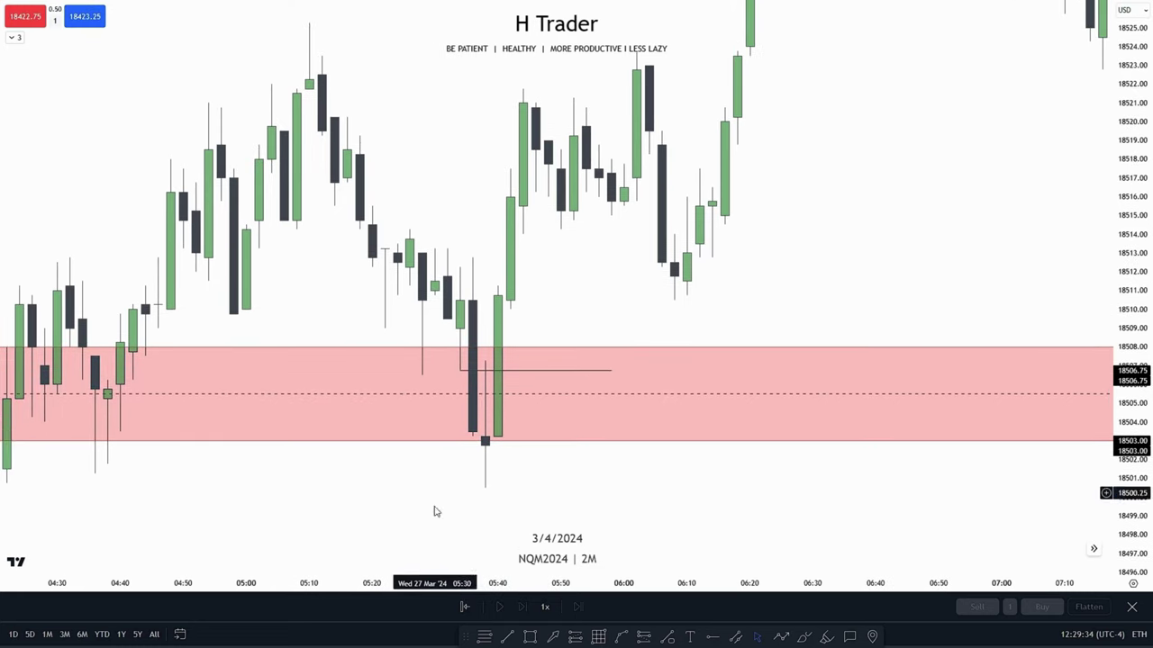
{"action": "left_click", "coordinate": [507, 637]}
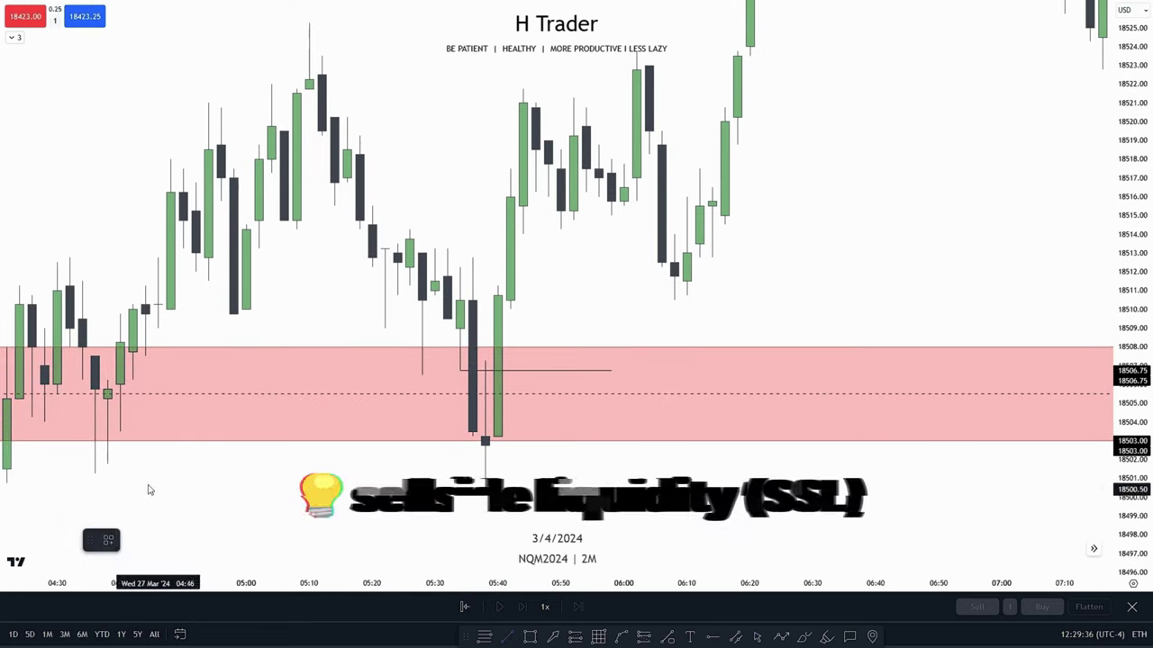
{"action": "left_click", "coordinate": [96, 474]}
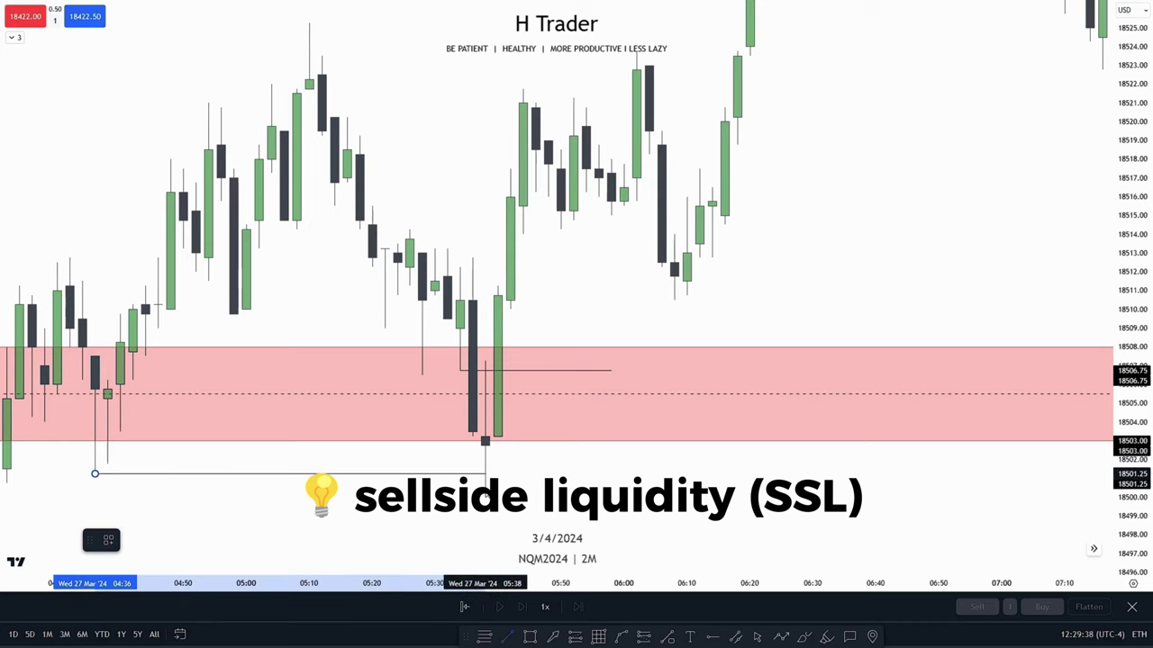
{"action": "left_click", "coordinate": [484, 475]}
- Draw a horizontal trend line at 18510.50 from the open of the 05:36 candle to about 06:26
{"action": "left_click_drag", "start_coordinate": [560, 469], "coordinate": [509, 509]}
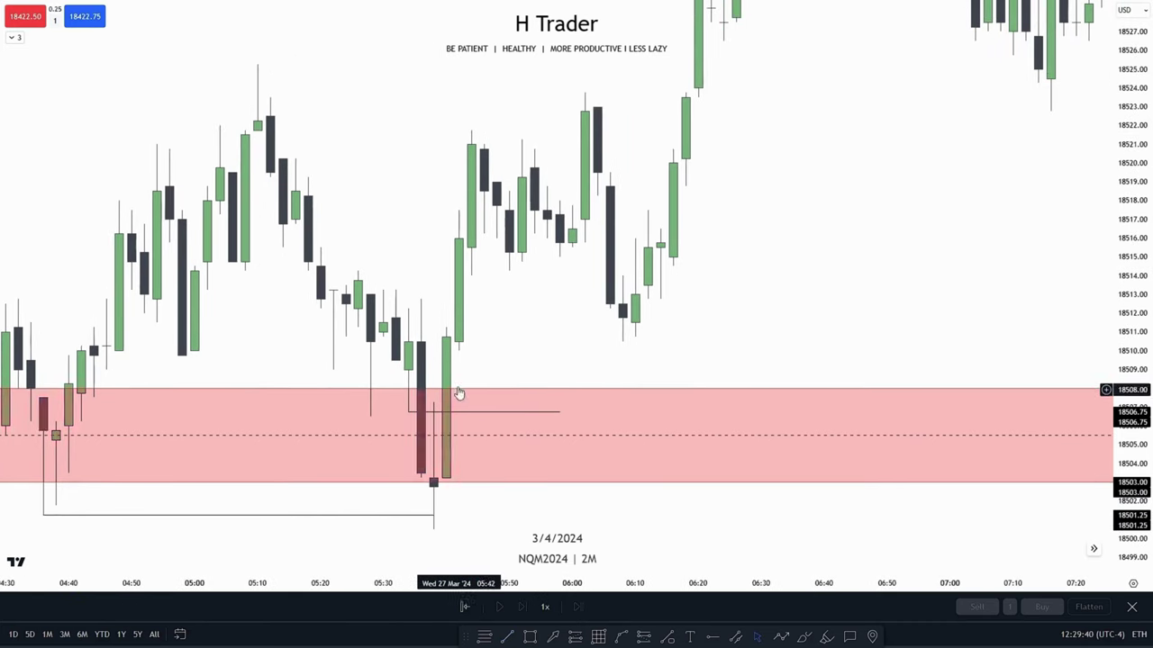
{"action": "left_click_drag", "start_coordinate": [506, 343], "coordinate": [505, 368]}
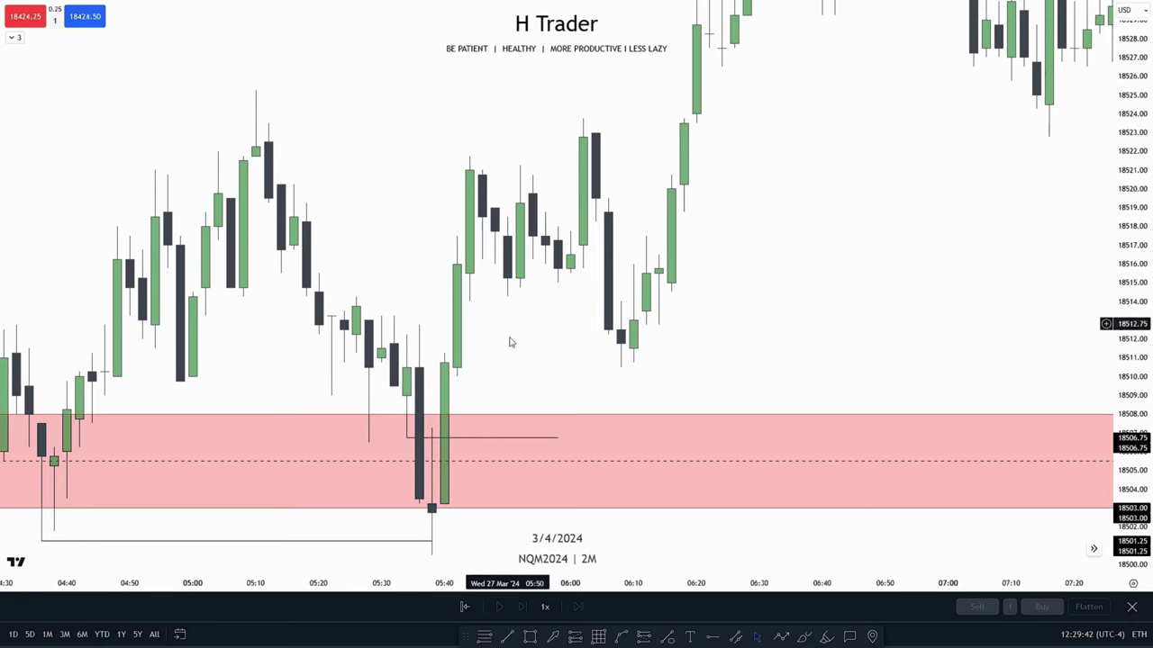
{"action": "left_click", "coordinate": [505, 635]}
{"action": "left_click", "coordinate": [419, 368]}
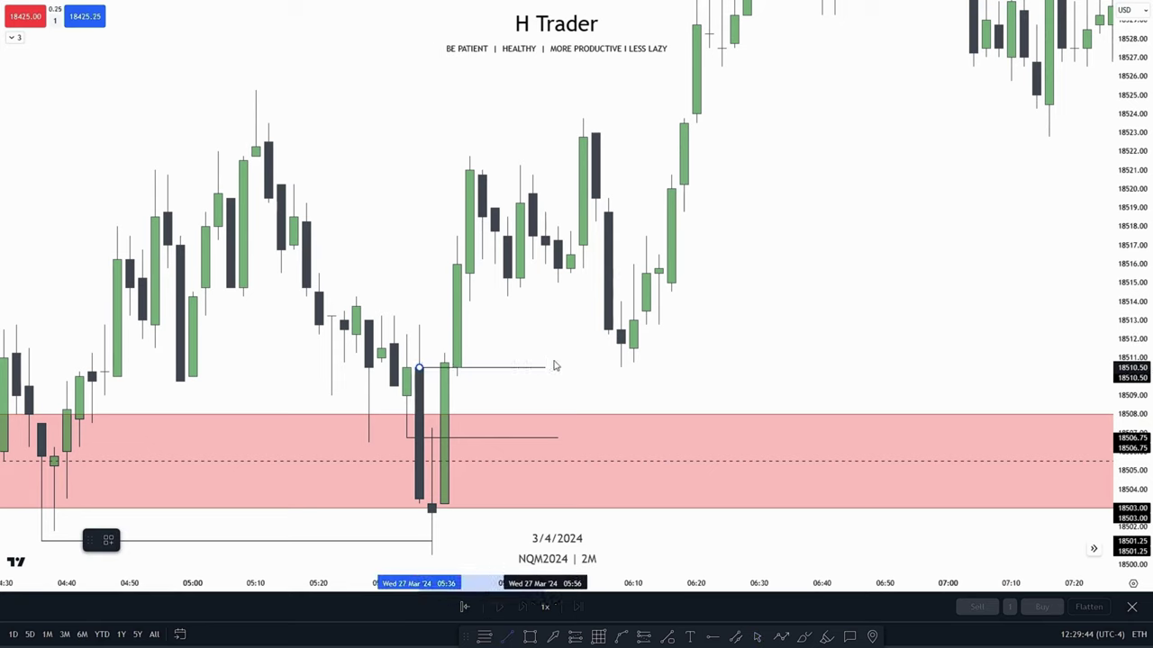
{"action": "left_click", "coordinate": [736, 369]}
{"action": "left_click", "coordinate": [528, 303]}
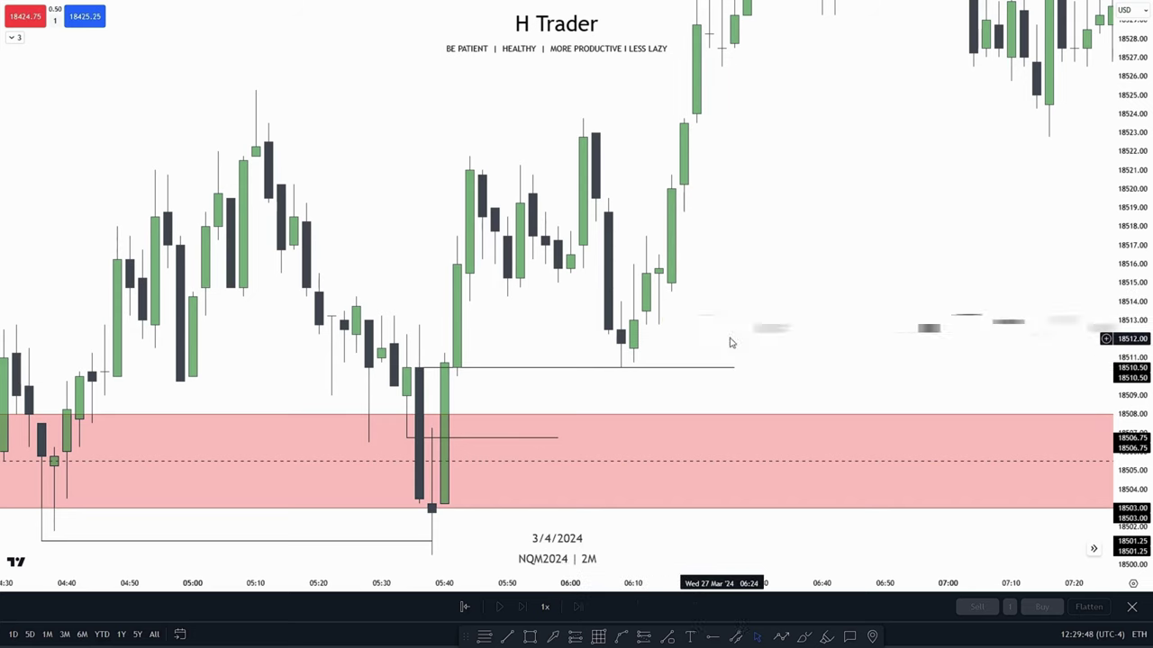
- Draw a rectangle from the 06:04 candle's low at 18518.25 down to the 06:08 candle's high at 18514.00, extended to about 06:56
{"action": "left_click_drag", "start_coordinate": [730, 340], "coordinate": [689, 398]}
{"action": "left_click_drag", "start_coordinate": [1131, 423], "coordinate": [1132, 388]}
{"action": "scroll", "coordinate": [792, 382], "scroll_direction": "up", "scroll_amount": 1}
{"action": "left_click_drag", "start_coordinate": [777, 380], "coordinate": [787, 399]}
{"action": "scroll", "coordinate": [787, 404], "scroll_direction": "up", "scroll_amount": 1}
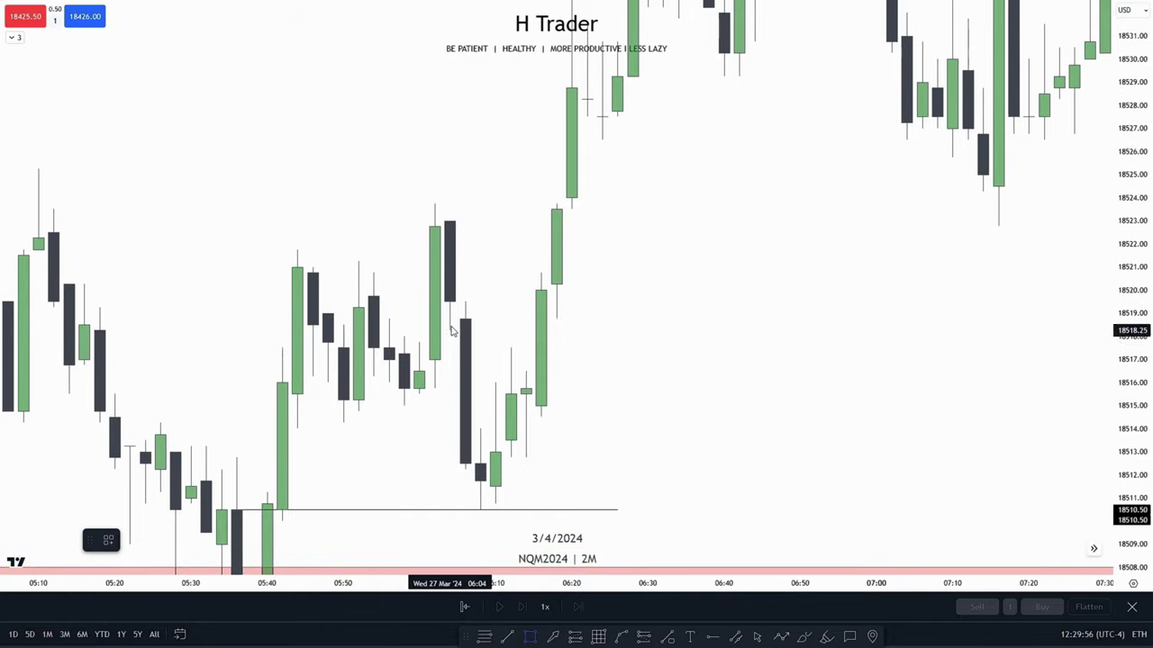
{"action": "mouse_move", "coordinate": [450, 331]}
{"action": "left_mouse_down"}
{"action": "mouse_move", "coordinate": [480, 457]}
{"action": "mouse_move", "coordinate": [480, 429]}
{"action": "left_mouse_up"}
{"action": "left_click_drag", "start_coordinate": [480, 380], "coordinate": [847, 380]}
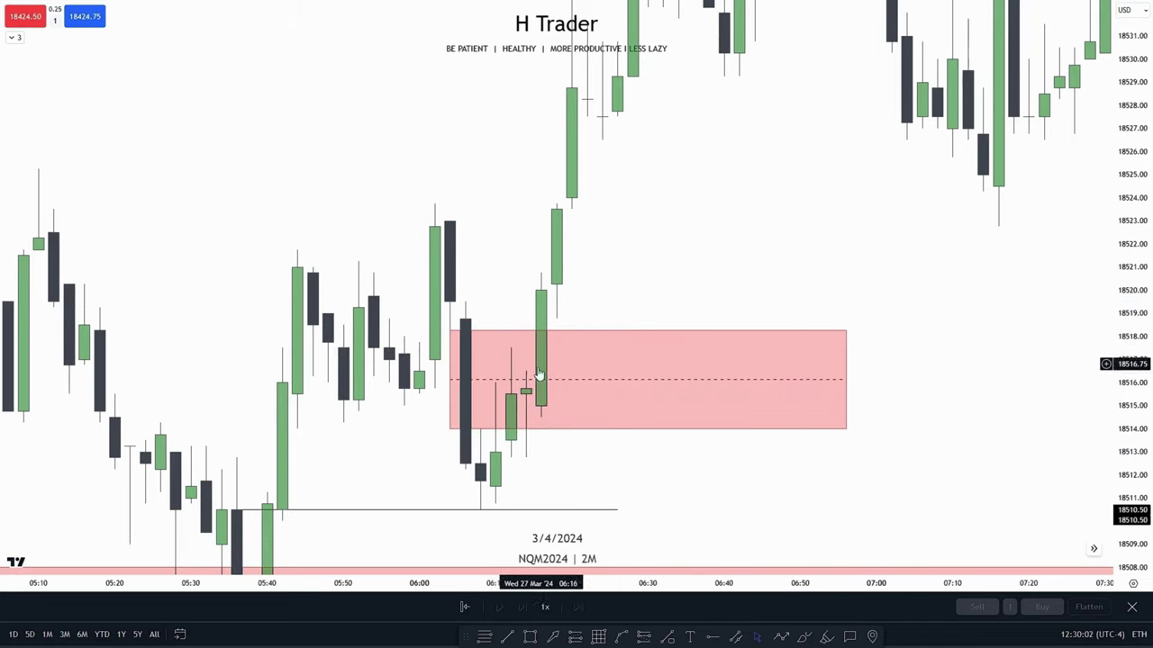
- Examine the large zone around 18503–18508, the 18501.25, 18506.75 and 18510.50 lines, and the price reaction leading to the 06:04 rectangle
{"action": "left_click_drag", "start_coordinate": [425, 452], "coordinate": [484, 284]}
{"action": "scroll", "coordinate": [485, 399], "scroll_direction": "left", "scroll_amount": 5}
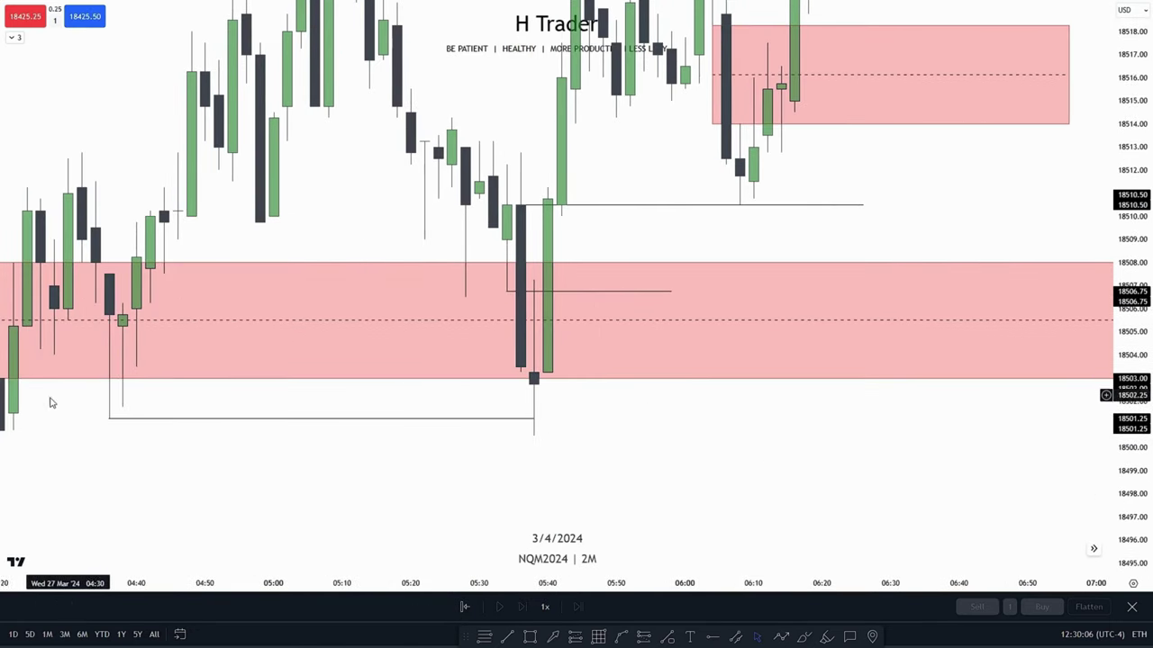
{"action": "scroll", "coordinate": [593, 417], "scroll_direction": "down", "scroll_amount": 1}
{"action": "left_click_drag", "start_coordinate": [730, 444], "coordinate": [696, 476]}
{"action": "scroll", "coordinate": [695, 476], "scroll_direction": "up", "scroll_amount": 2}
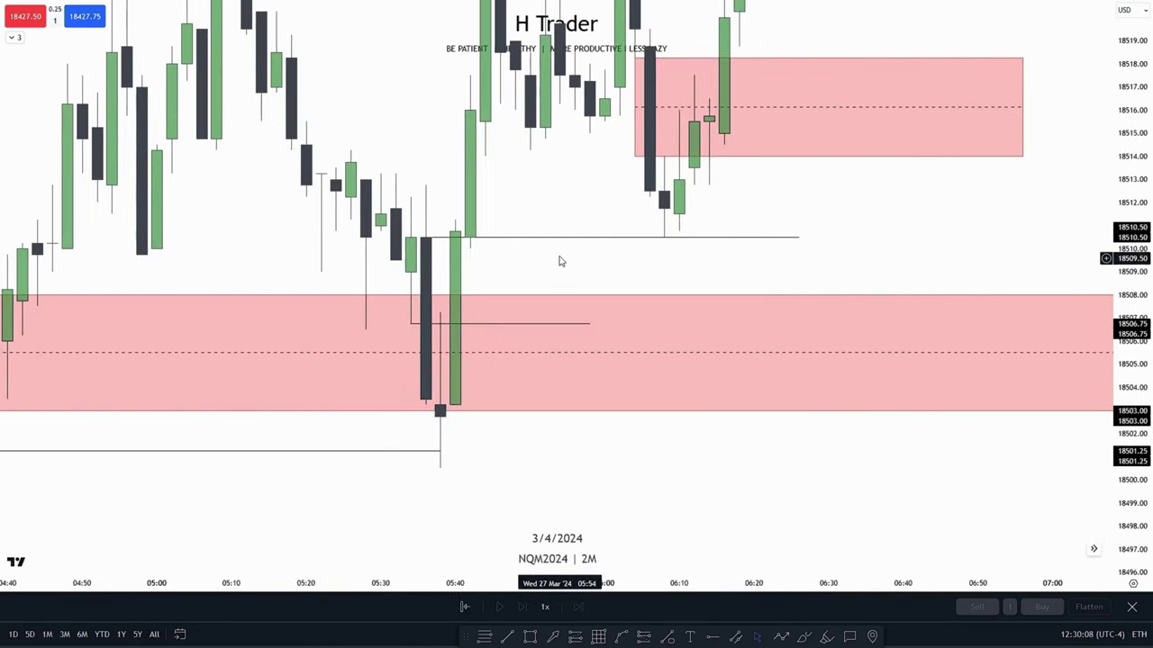
{"action": "left_click_drag", "start_coordinate": [540, 264], "coordinate": [535, 304]}
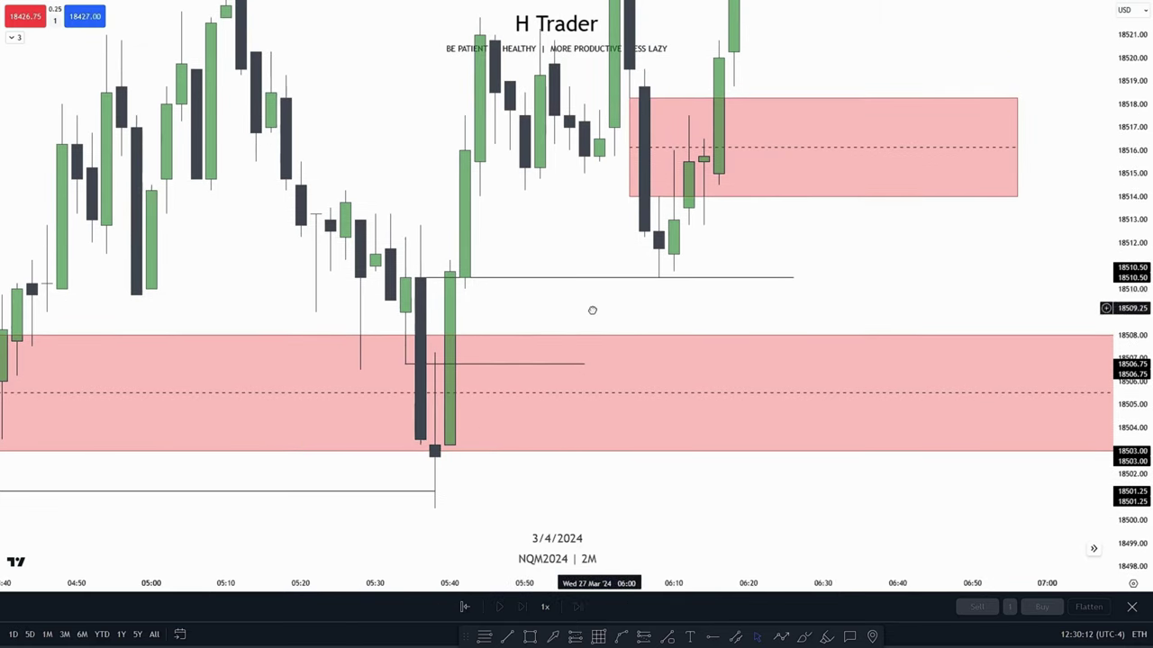
{"action": "left_click_drag", "start_coordinate": [591, 311], "coordinate": [512, 462]}
{"action": "scroll", "coordinate": [513, 419], "scroll_direction": "up", "scroll_amount": 1}
{"action": "left_click_drag", "start_coordinate": [775, 386], "coordinate": [770, 409]}
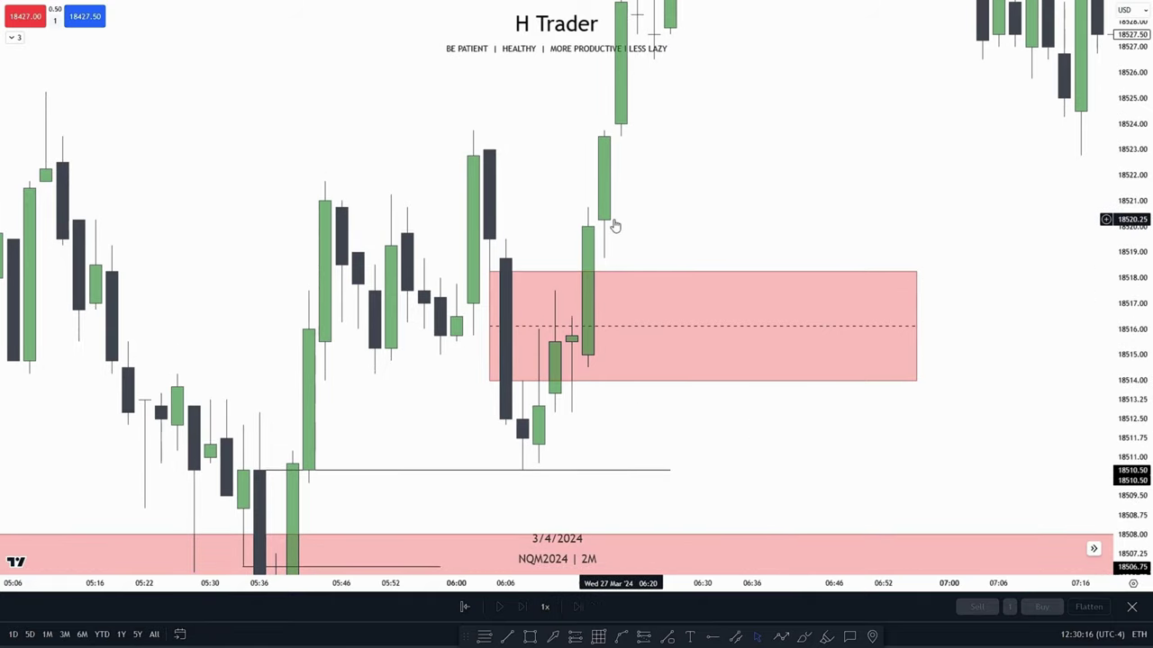
- Place a long position at the 06:16 candle's close with entry at 18520.00 and the stop at 18512.00
{"action": "left_click_drag", "start_coordinate": [630, 227], "coordinate": [597, 305]}
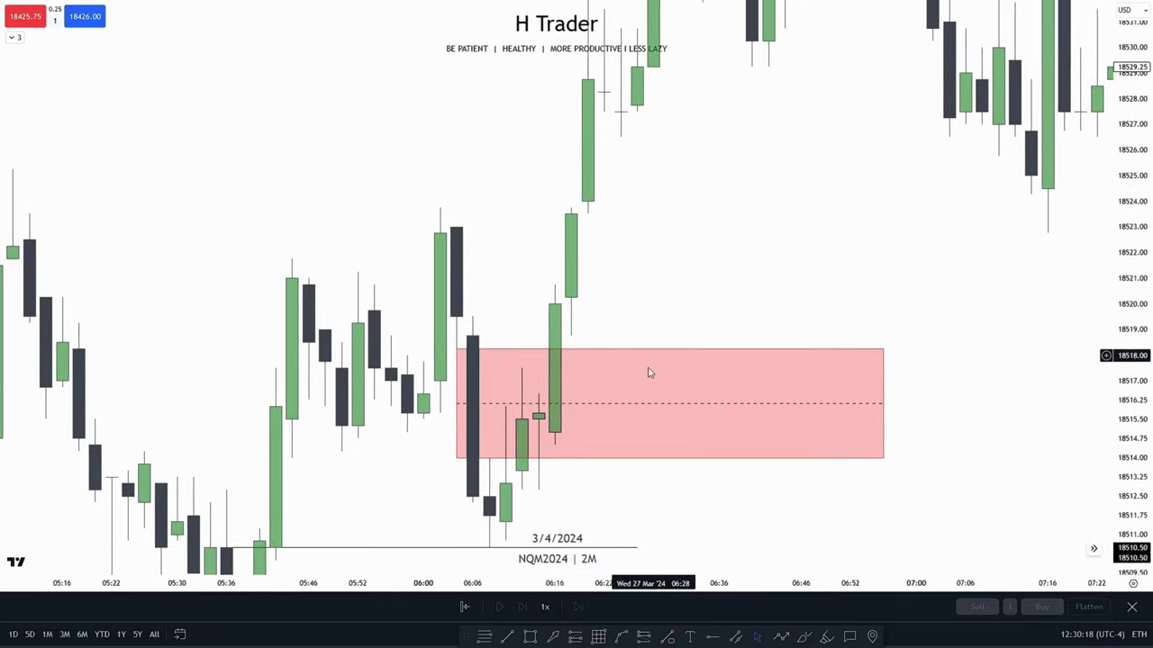
{"action": "left_click", "coordinate": [573, 636]}
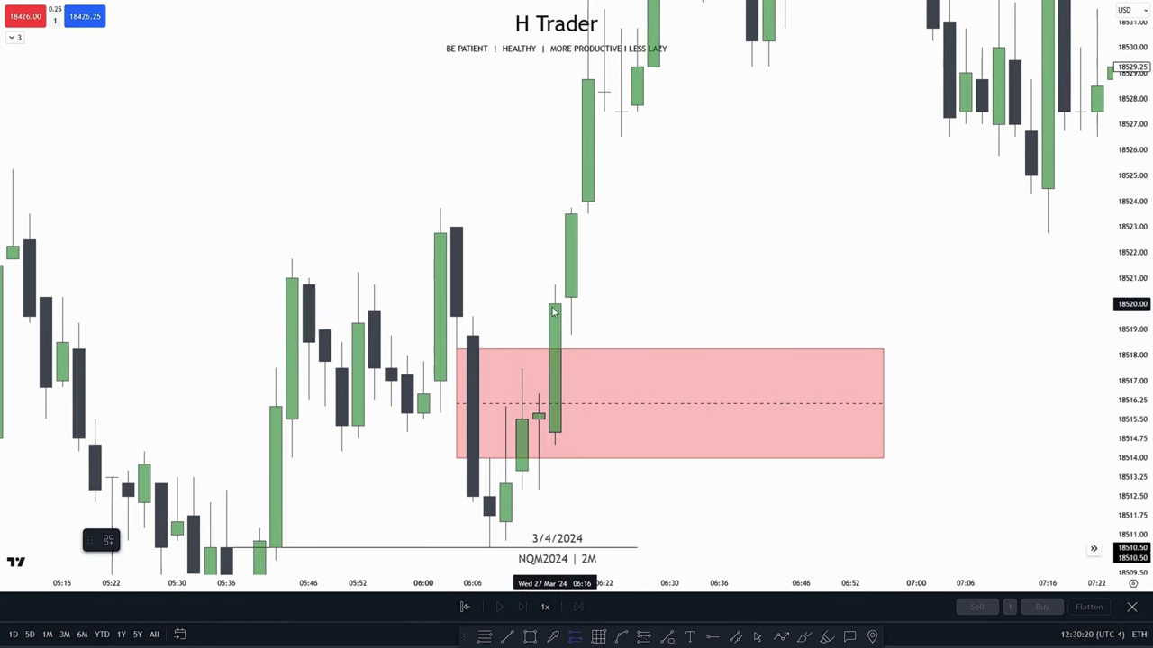
{"action": "left_click", "coordinate": [558, 311]}
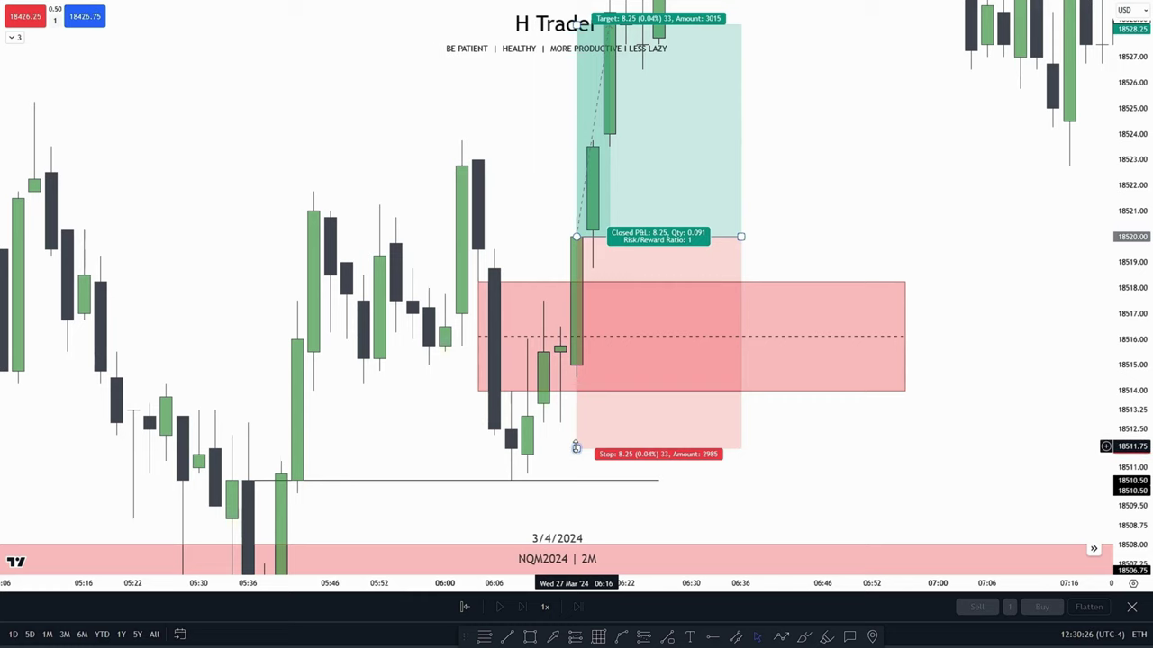
{"action": "left_click_drag", "start_coordinate": [576, 448], "coordinate": [576, 441]}
{"action": "left_click", "coordinate": [811, 464]}
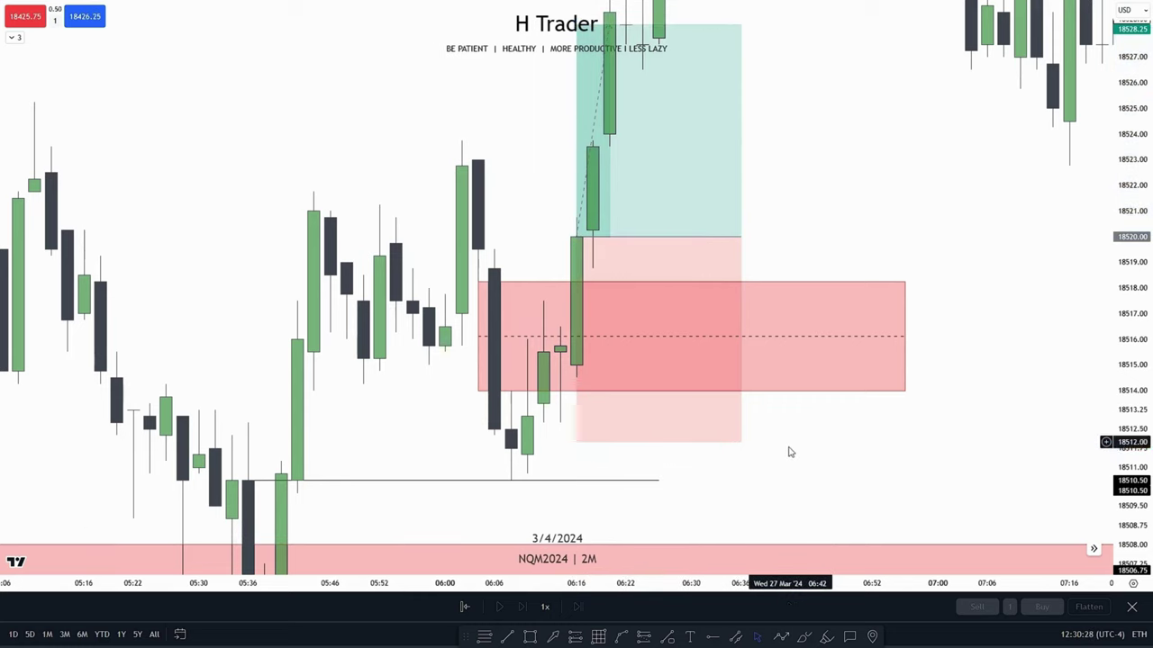
- Set the long position's target to 18536.00, giving a risk/reward ratio of 2
{"action": "left_click_drag", "start_coordinate": [865, 192], "coordinate": [883, 426]}
{"action": "scroll", "coordinate": [887, 422], "scroll_direction": "down", "scroll_amount": 1}
{"action": "left_click_drag", "start_coordinate": [1118, 280], "coordinate": [1116, 342]}
{"action": "scroll", "coordinate": [1036, 362], "scroll_direction": "down", "scroll_amount": 1}
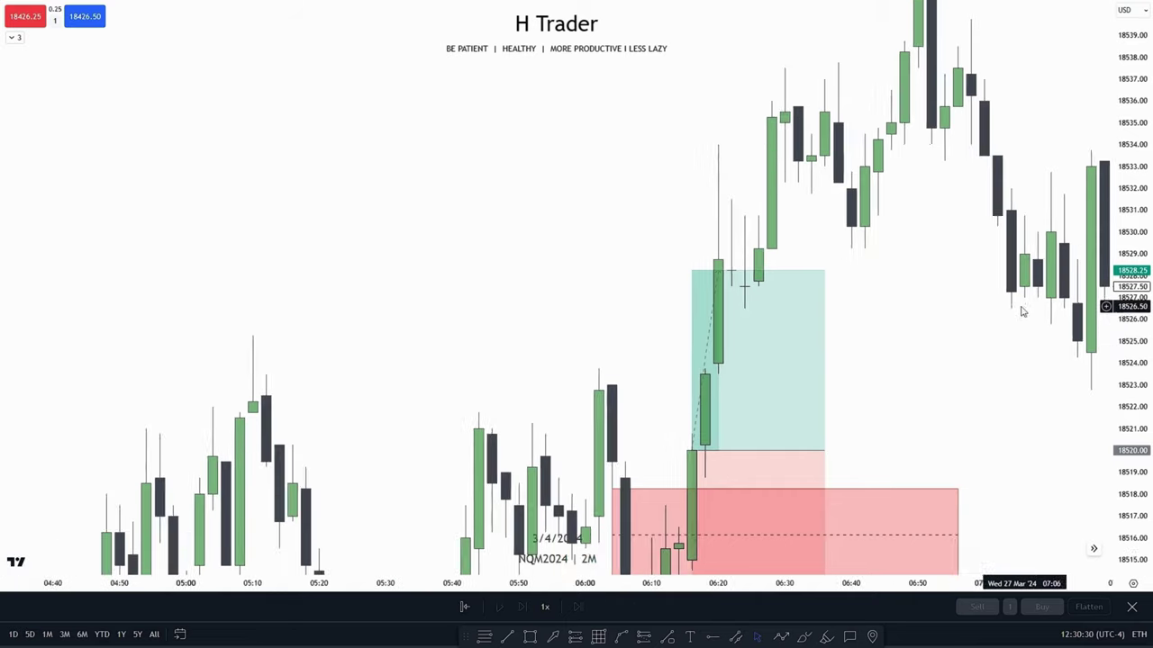
{"action": "left_click_drag", "start_coordinate": [648, 278], "coordinate": [207, 336]}
{"action": "left_click_drag", "start_coordinate": [427, 344], "coordinate": [406, 293]}
{"action": "scroll", "coordinate": [569, 285], "scroll_direction": "down", "scroll_amount": 2}
{"action": "left_click_drag", "start_coordinate": [568, 285], "coordinate": [481, 240]}
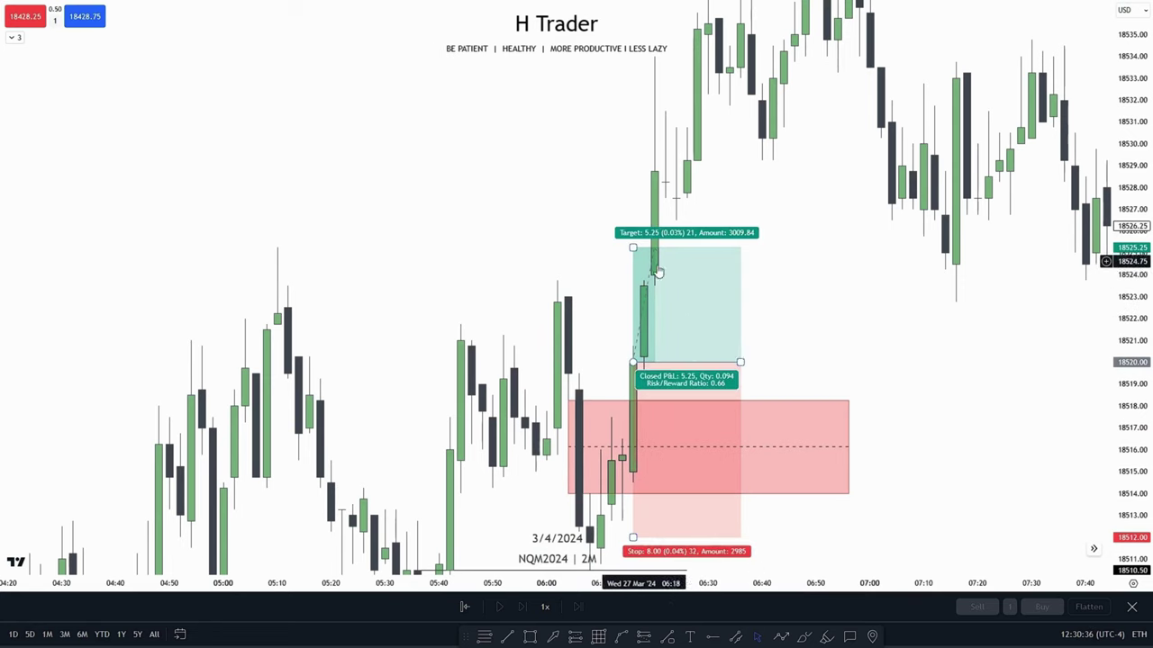
{"action": "left_click_drag", "start_coordinate": [847, 286], "coordinate": [839, 411]}
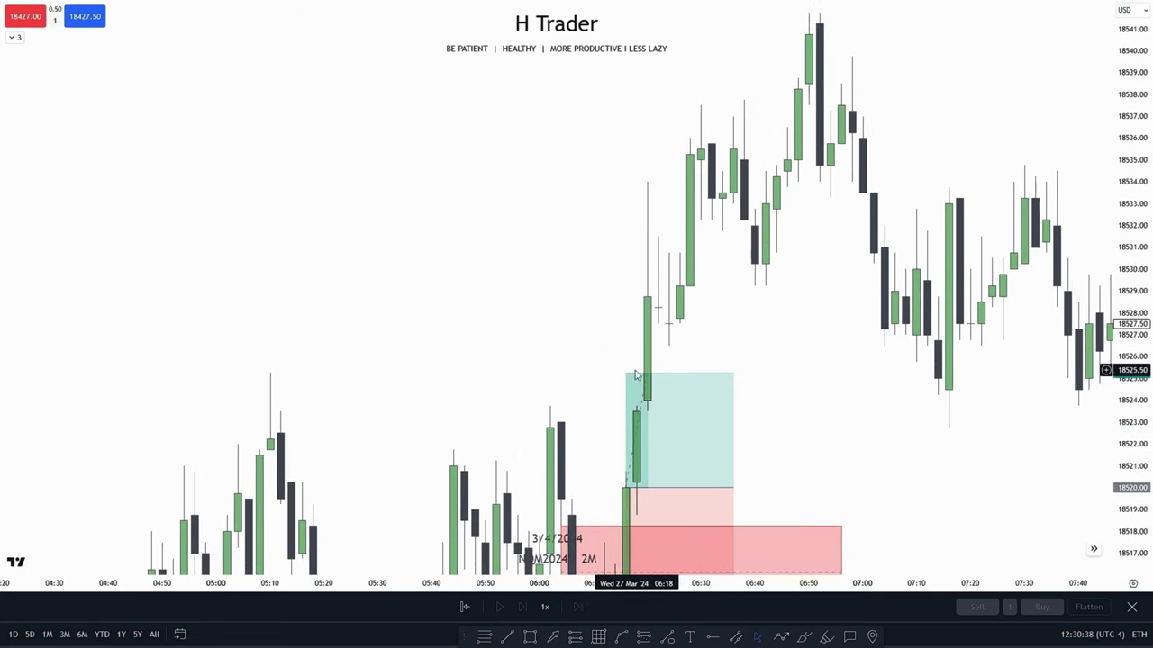
{"action": "left_click_drag", "start_coordinate": [620, 377], "coordinate": [573, 137]}
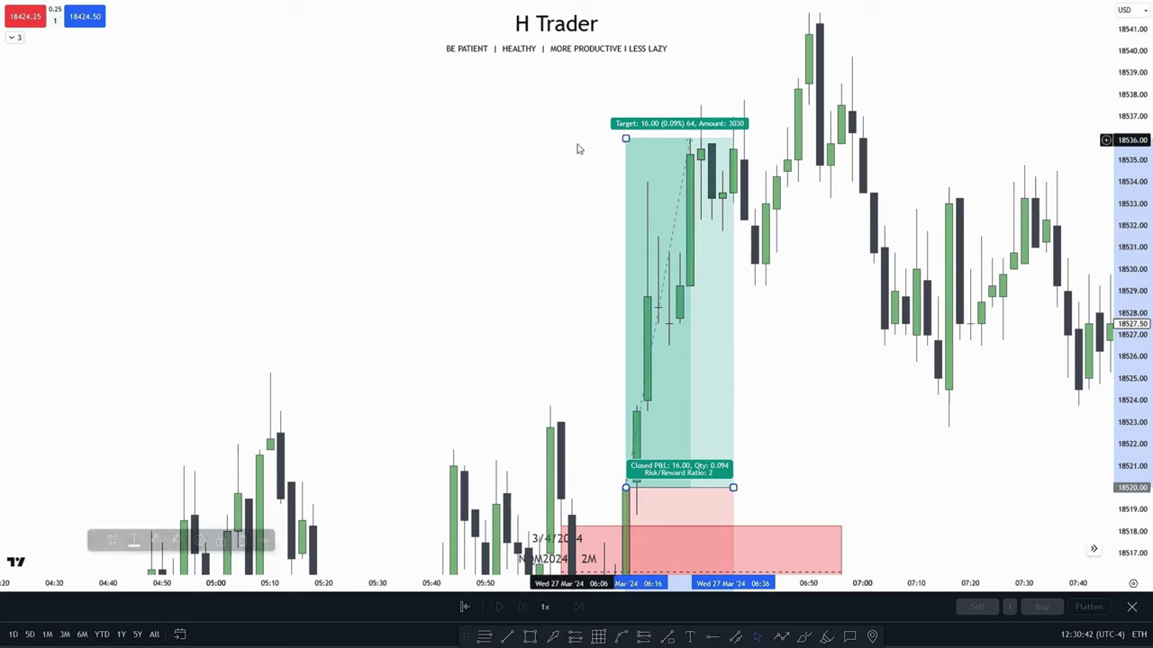
{"action": "left_click_drag", "start_coordinate": [896, 285], "coordinate": [882, 363]}
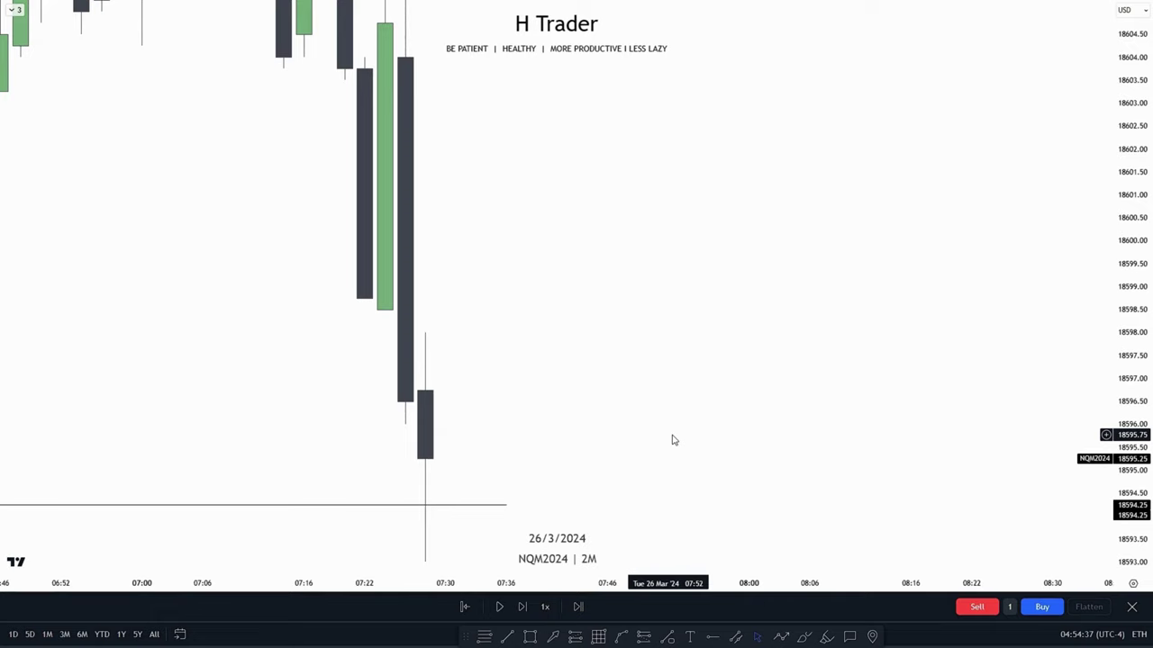
- Draw a rectangle on the 26 March two-minute chart from the 07:24 candle's low at 18598.50 to 18598.00, extended to about 07:40
{"action": "scroll", "coordinate": [672, 441], "scroll_direction": "down", "scroll_amount": 6}
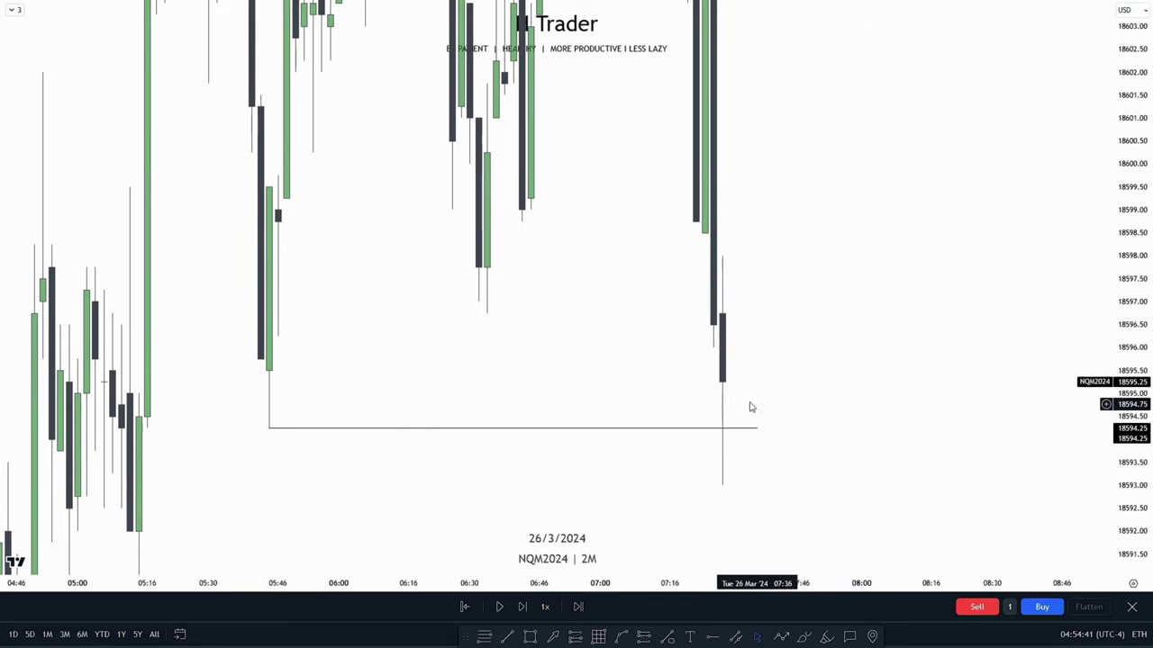
{"action": "scroll", "coordinate": [464, 389], "scroll_direction": "up", "scroll_amount": 5}
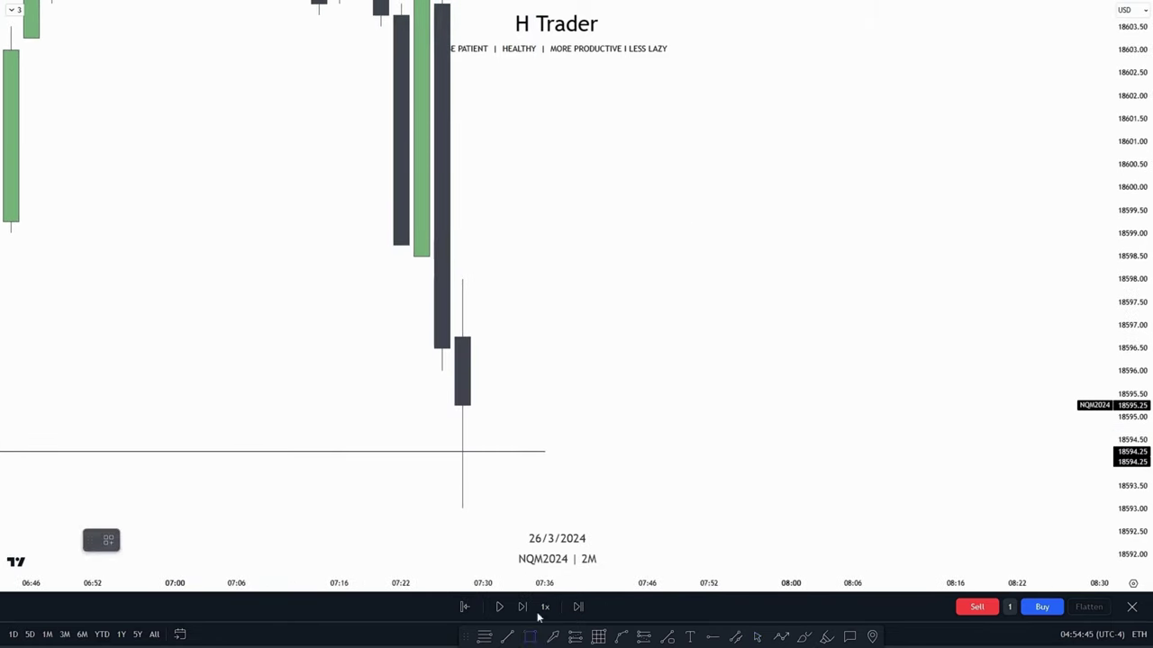
{"action": "mouse_move", "coordinate": [422, 256]}
{"action": "left_mouse_down"}
{"action": "mouse_move", "coordinate": [464, 280]}
{"action": "mouse_move", "coordinate": [586, 270]}
{"action": "left_mouse_up"}
{"action": "left_click_drag", "start_coordinate": [554, 370], "coordinate": [574, 351]}
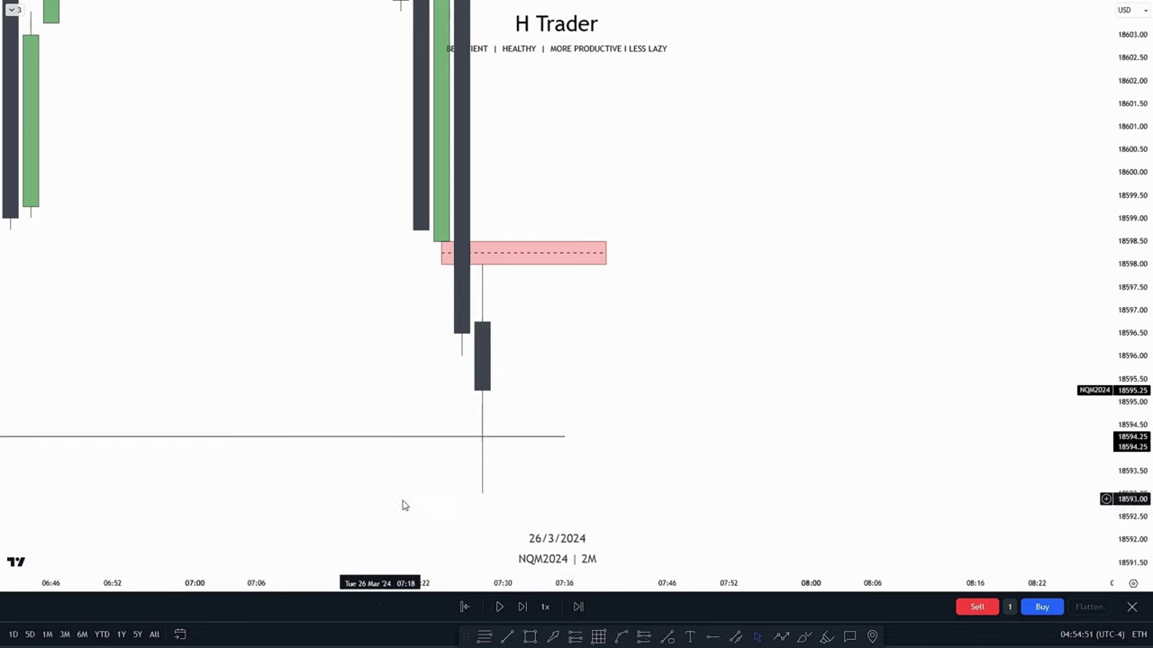
- Play the two-minute replay forward from the 07:28 candle to the 07:32 candle
{"action": "scroll", "coordinate": [716, 441], "scroll_direction": "down", "scroll_amount": 3}
{"action": "scroll", "coordinate": [766, 437], "scroll_direction": "down", "scroll_amount": 2}
{"action": "scroll", "coordinate": [643, 375], "scroll_direction": "up", "scroll_amount": 5}
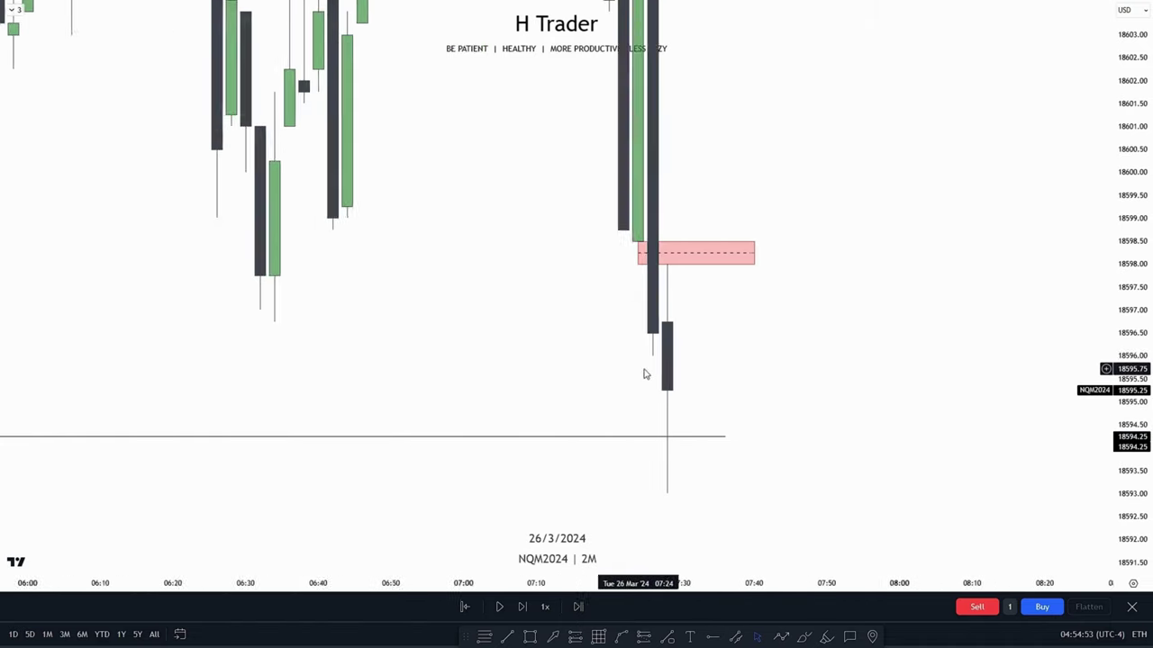
{"action": "left_click", "coordinate": [498, 607]}
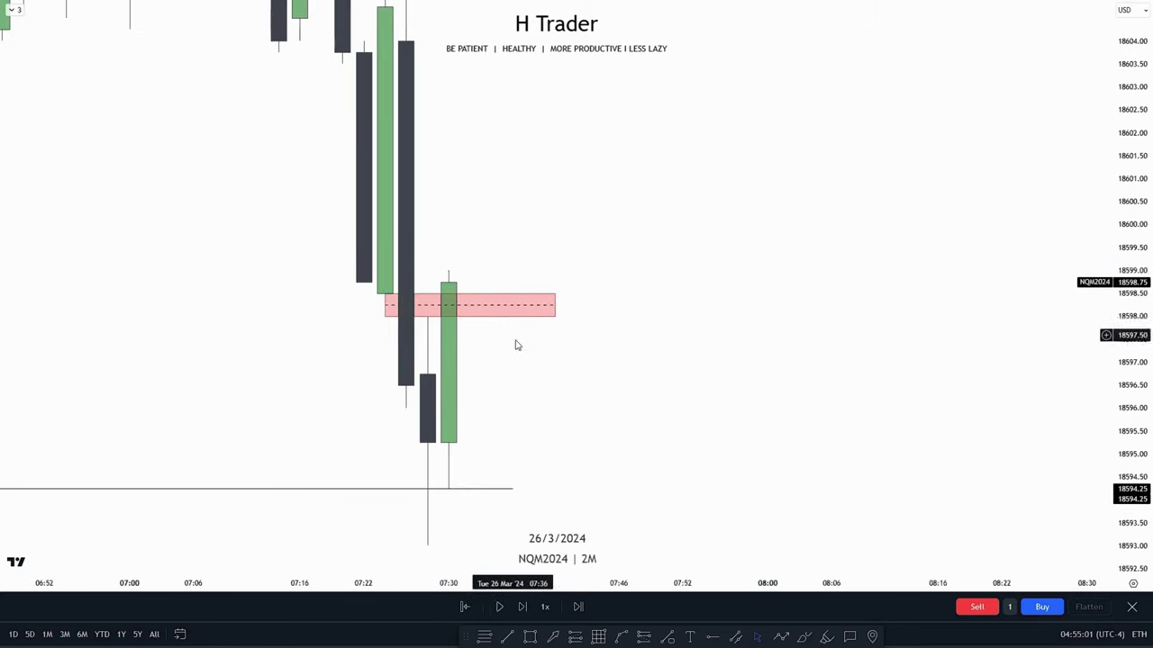
{"action": "left_click_drag", "start_coordinate": [516, 345], "coordinate": [582, 354]}
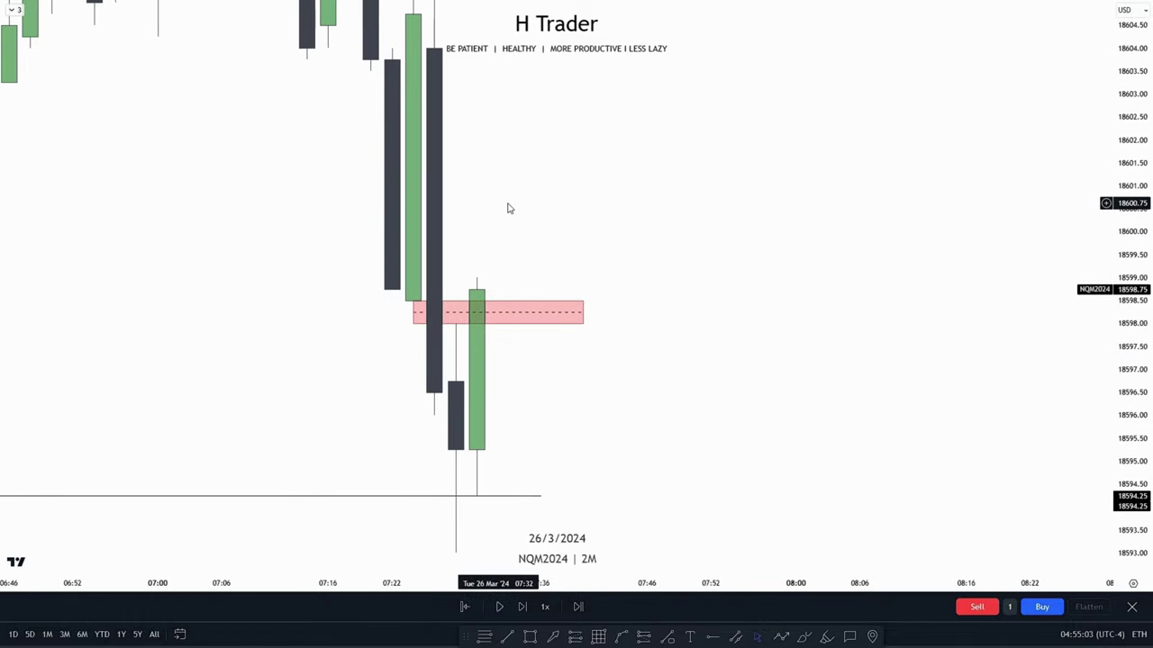
{"action": "left_click", "coordinate": [498, 609]}
- Draw a horizontal trend line at 18598.00 from the 07:28 candle's high, extended to about 07:50
{"action": "mouse_move", "coordinate": [620, 453]}
{"action": "left_mouse_down"}
{"action": "mouse_move", "coordinate": [633, 420]}
{"action": "mouse_move", "coordinate": [604, 459]}
{"action": "left_mouse_up"}
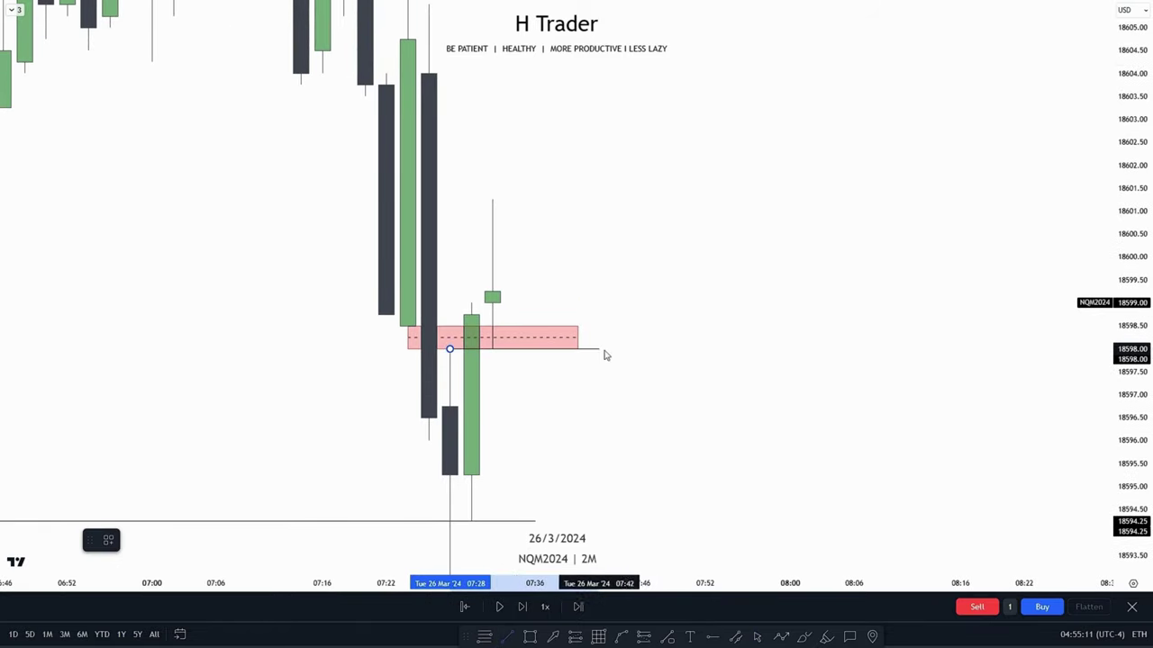
{"action": "left_click", "coordinate": [682, 349]}
{"action": "left_click", "coordinate": [597, 388]}
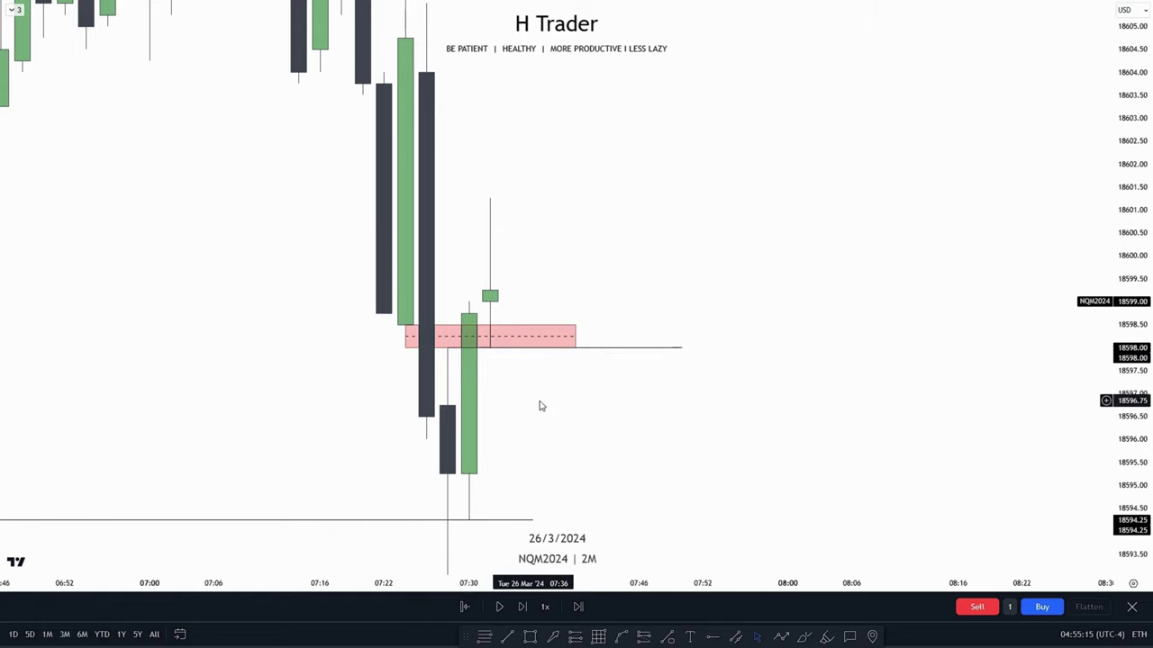
{"action": "left_click_drag", "start_coordinate": [529, 398], "coordinate": [539, 379]}
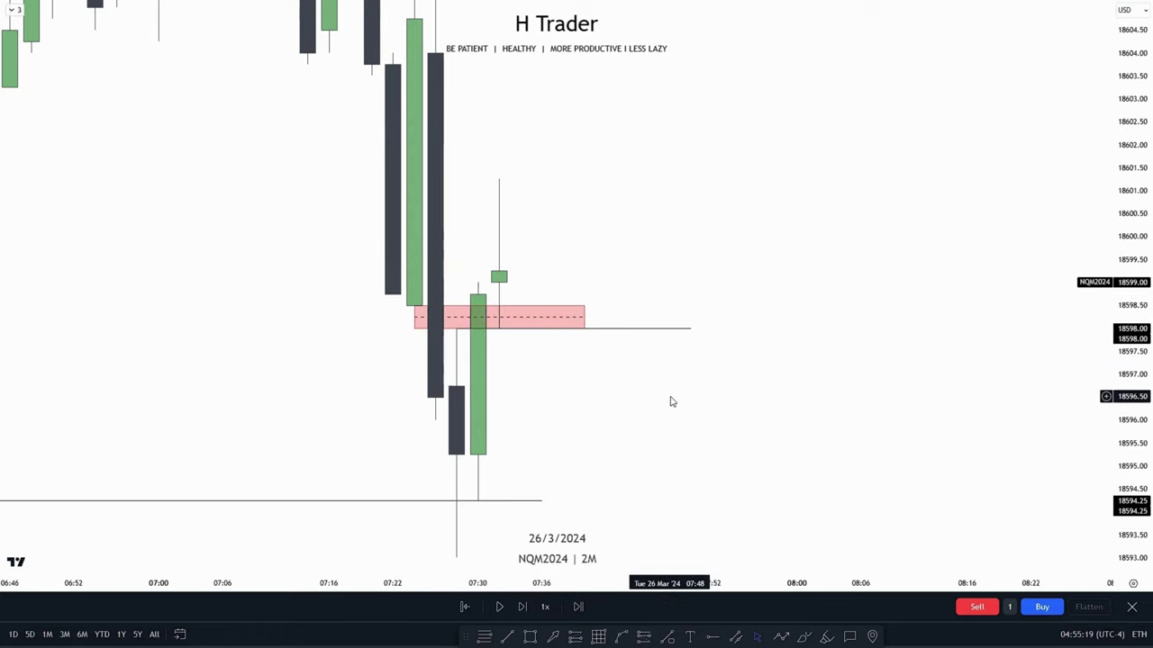
{"action": "left_click_drag", "start_coordinate": [669, 402], "coordinate": [719, 420]}
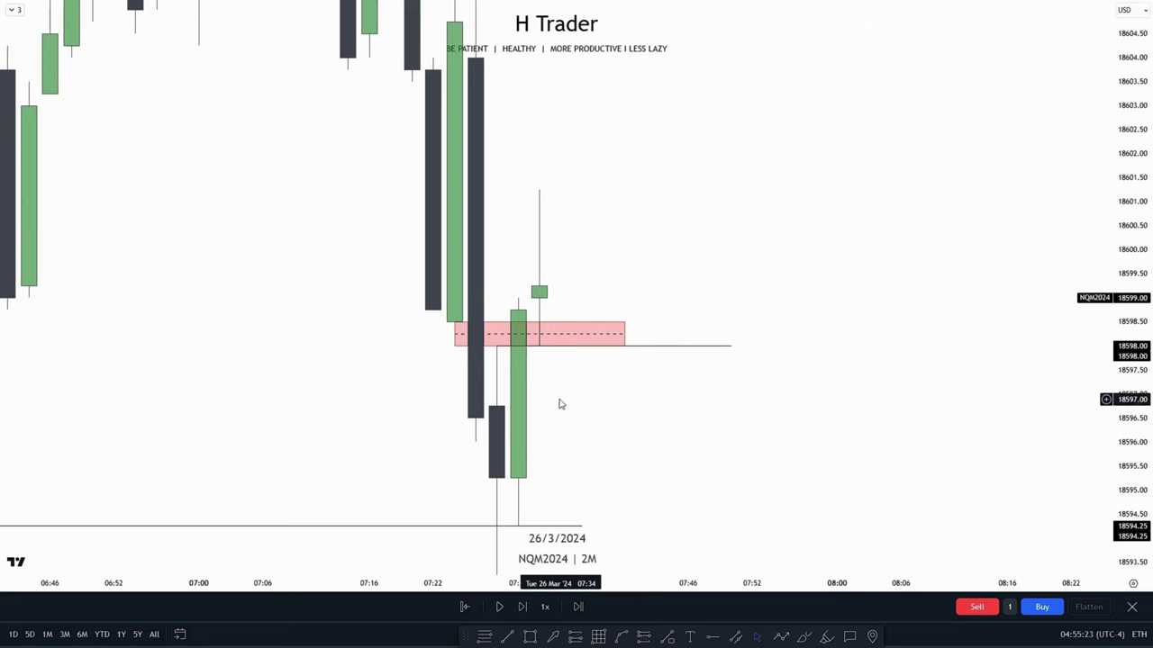
{"action": "left_click_drag", "start_coordinate": [631, 420], "coordinate": [599, 396]}
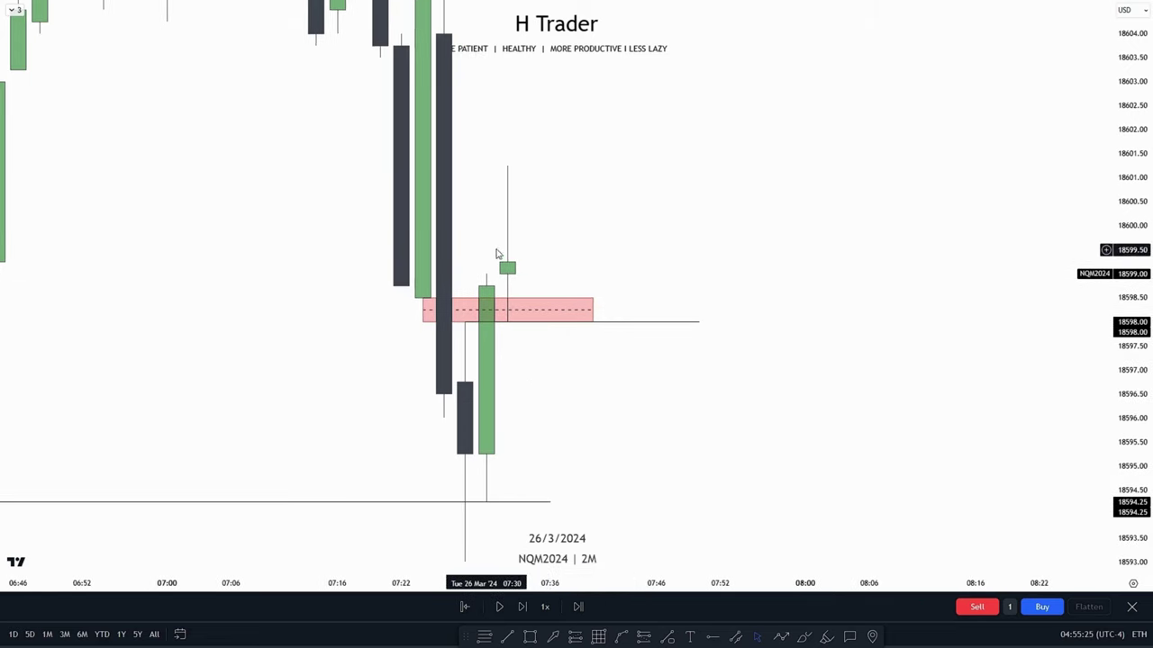
{"action": "left_click_drag", "start_coordinate": [612, 241], "coordinate": [580, 384]}
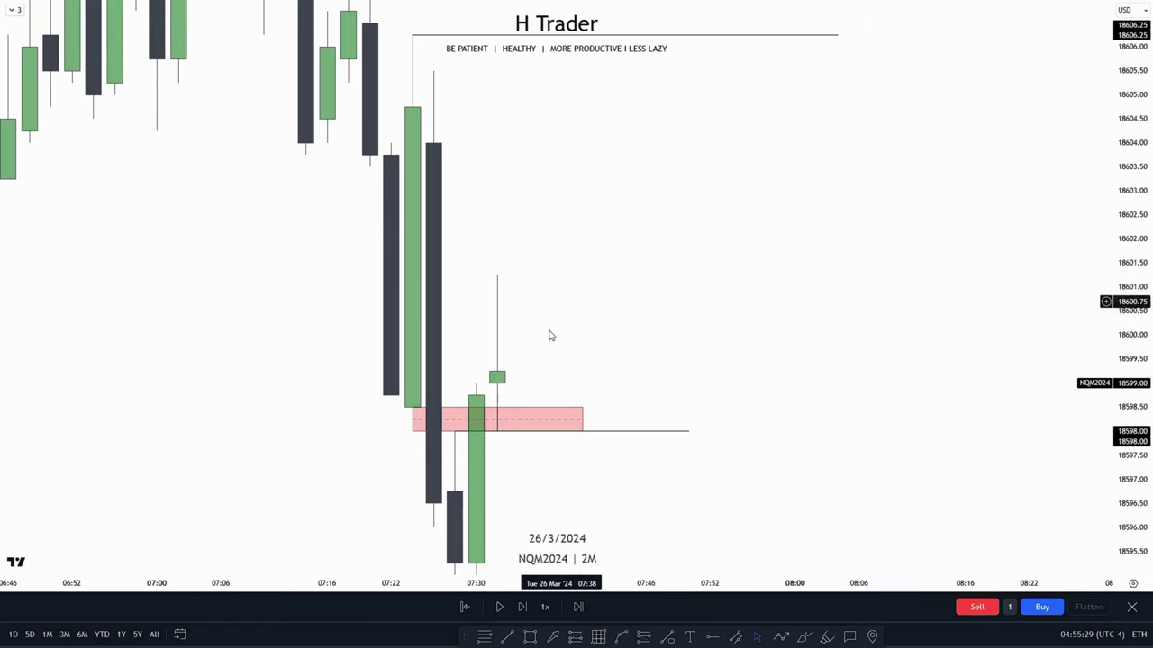
{"action": "left_click_drag", "start_coordinate": [580, 467], "coordinate": [595, 374]}
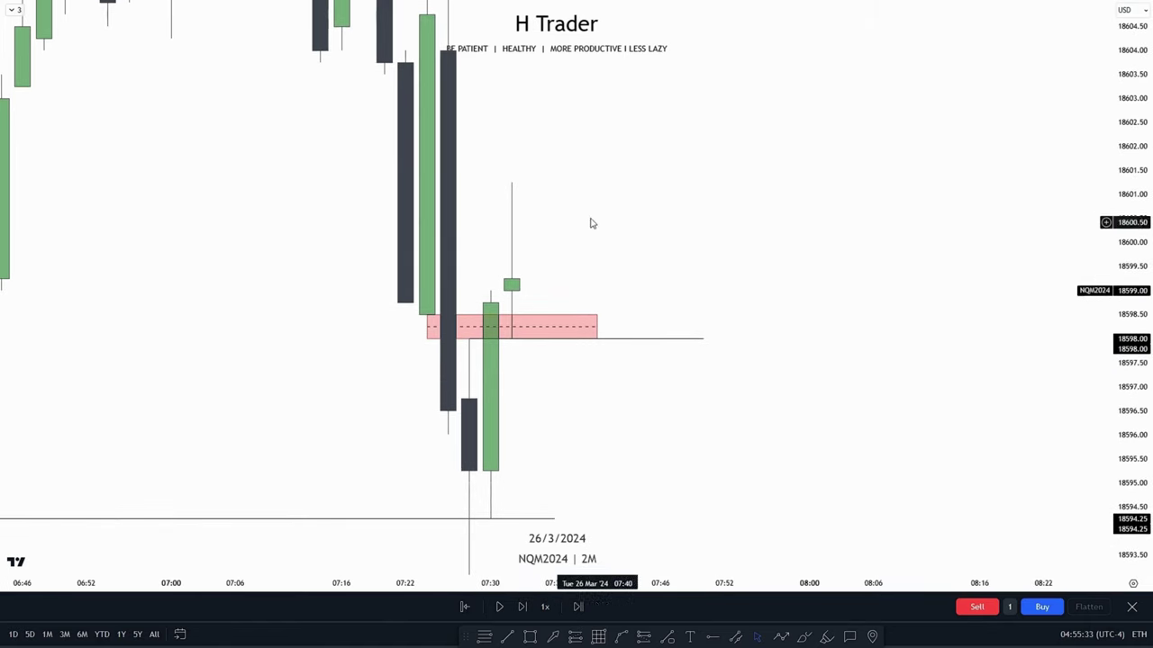
- Play the two-minute replay forward from the 07:32 candle to the 07:36 candle and pause it
{"action": "left_click_drag", "start_coordinate": [599, 252], "coordinate": [582, 301]}
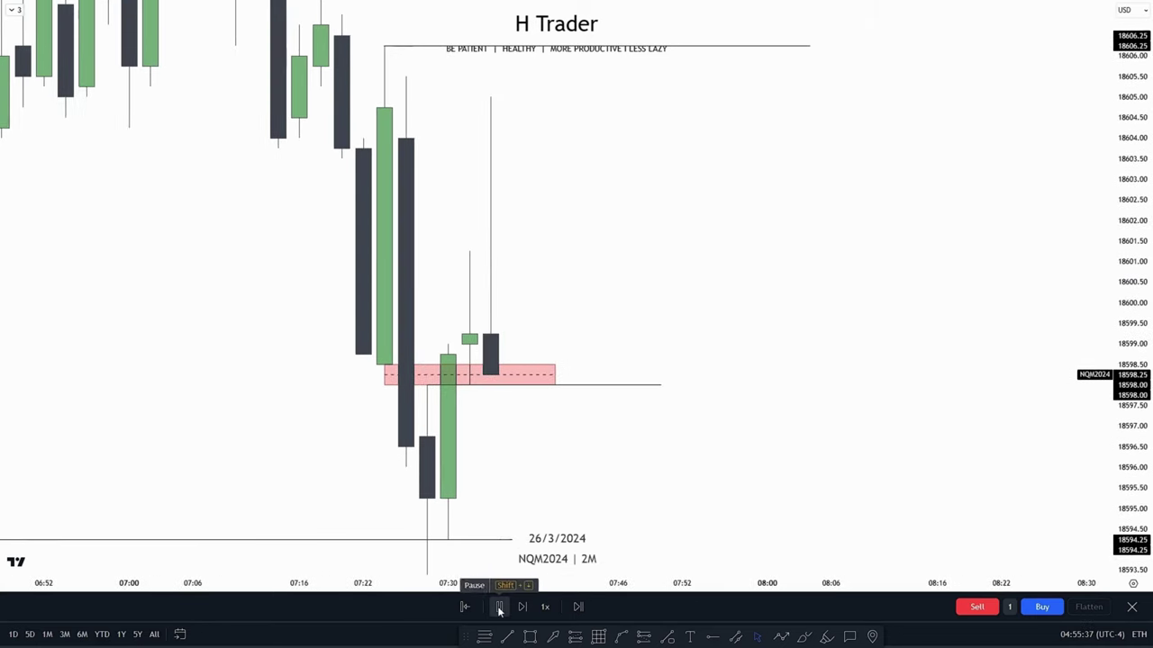
{"action": "left_click_drag", "start_coordinate": [685, 470], "coordinate": [756, 428]}
{"action": "scroll", "coordinate": [755, 428], "scroll_direction": "up", "scroll_amount": 1}
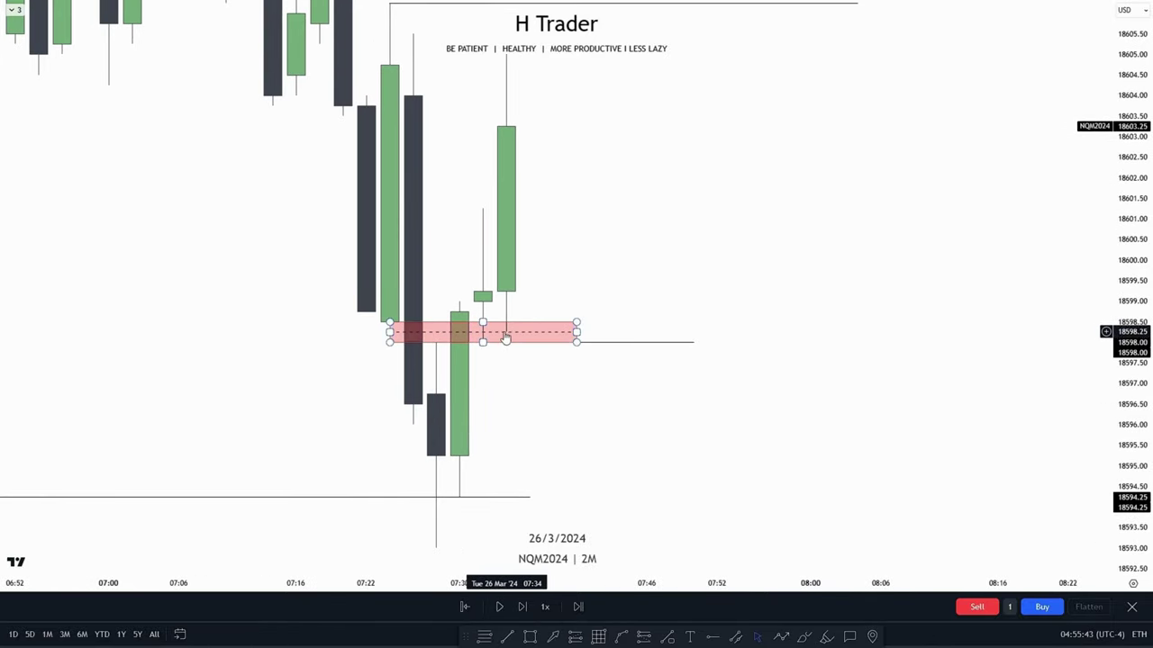
{"action": "left_click_drag", "start_coordinate": [625, 206], "coordinate": [609, 351]}
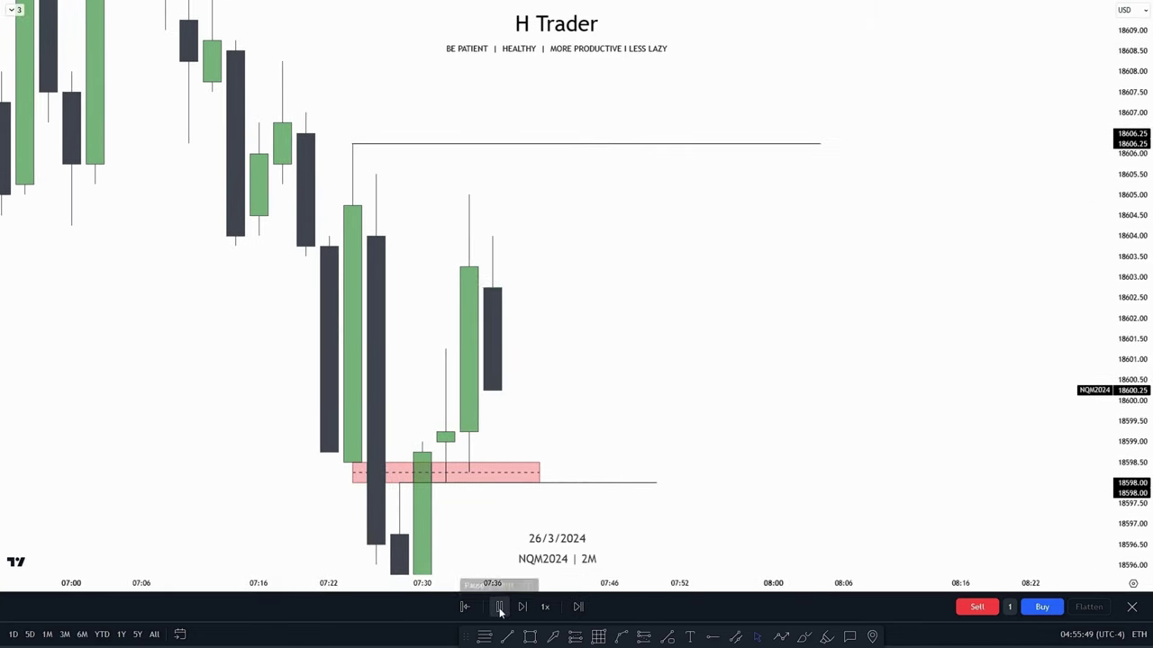
{"action": "left_click", "coordinate": [500, 609]}
- Draw a horizontal trend line at 18601.25 from the 07:32 candle's high to 07:52
{"action": "left_click_drag", "start_coordinate": [1133, 346], "coordinate": [1132, 341]}
{"action": "left_click_drag", "start_coordinate": [734, 375], "coordinate": [744, 333]}
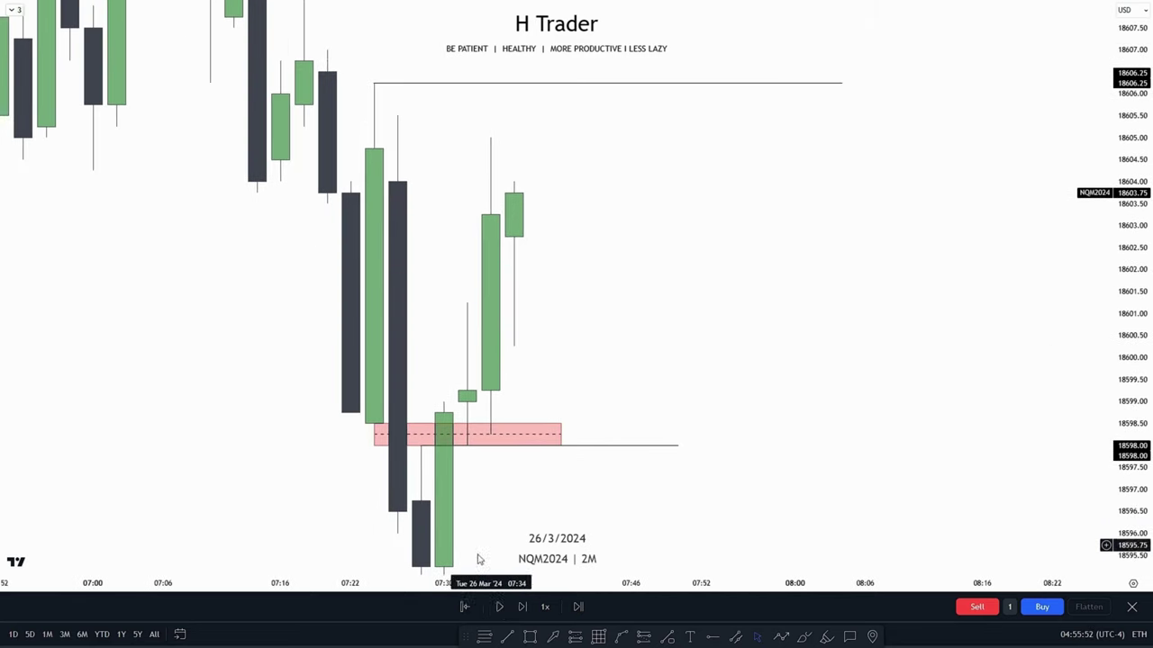
{"action": "left_click", "coordinate": [463, 303]}
{"action": "left_click", "coordinate": [701, 304]}
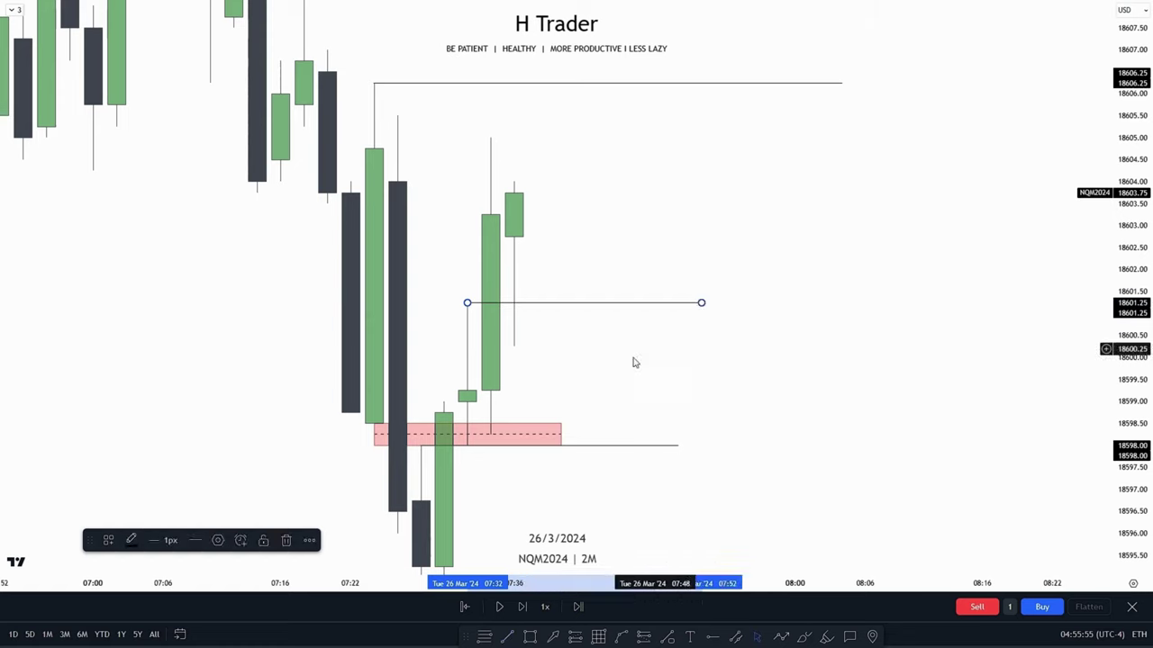
{"action": "left_click", "coordinate": [635, 361]}
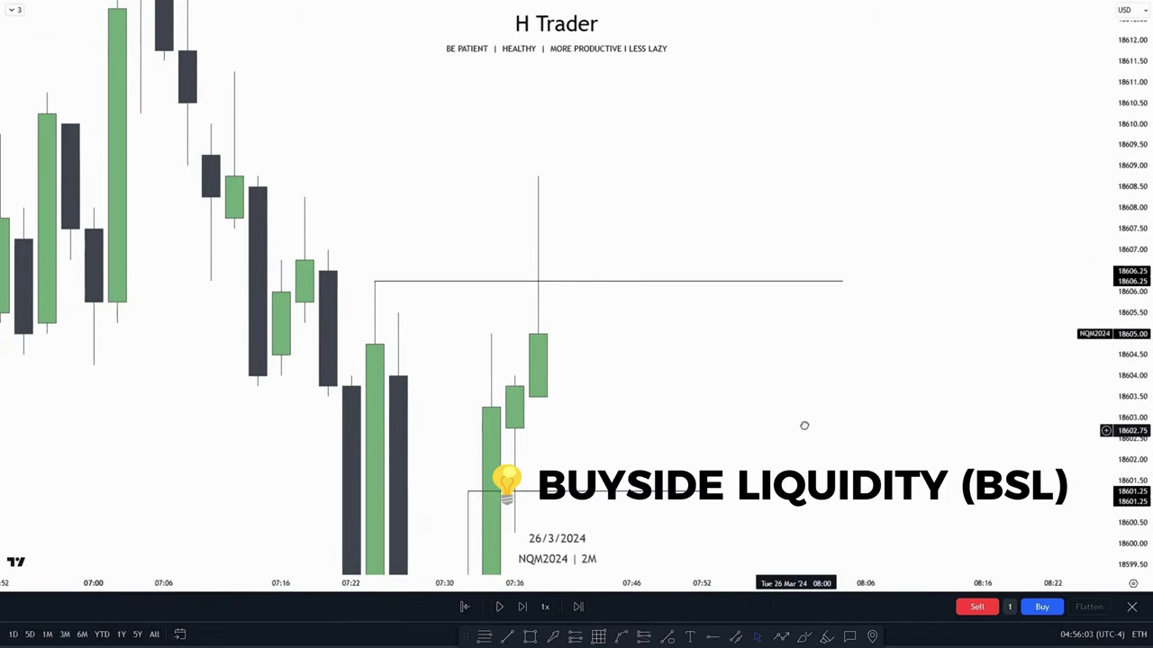
{"action": "left_click_drag", "start_coordinate": [803, 438], "coordinate": [784, 269]}
{"action": "left_click_drag", "start_coordinate": [784, 399], "coordinate": [850, 321]}
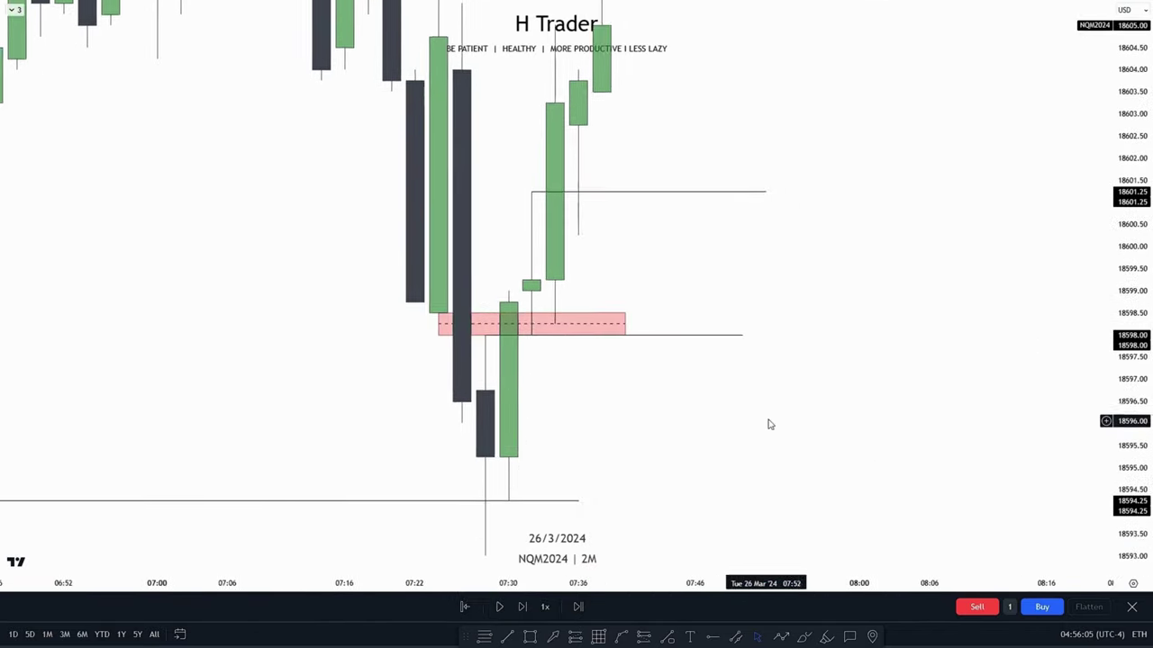